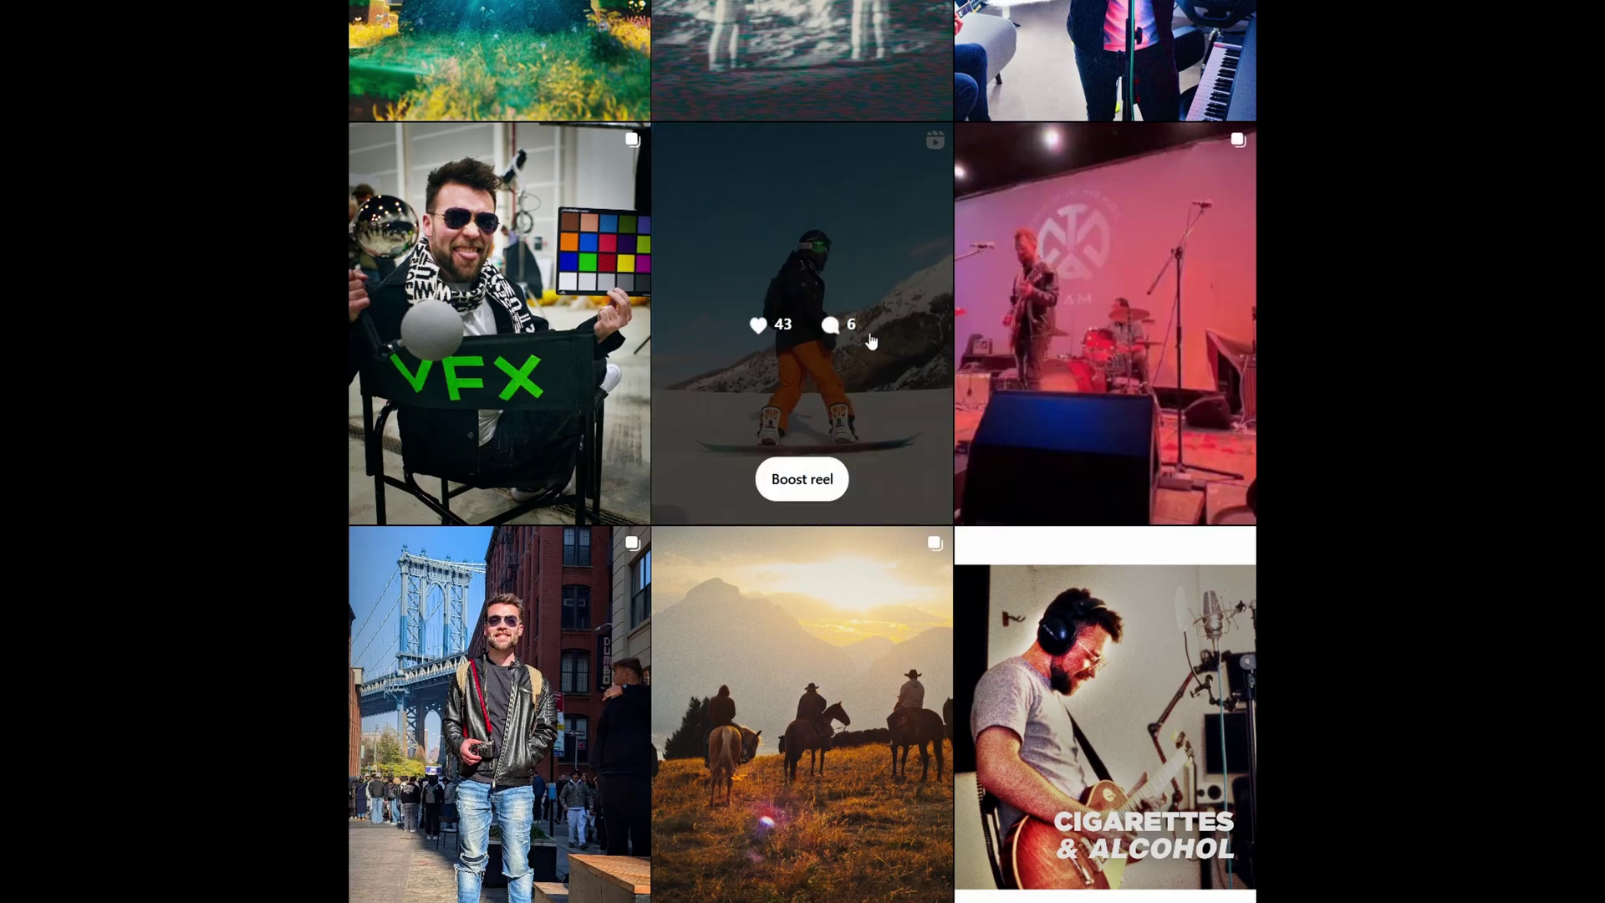
Step: Open the snowboard reel from the Instagram profile grid so it plays
click(920, 351)
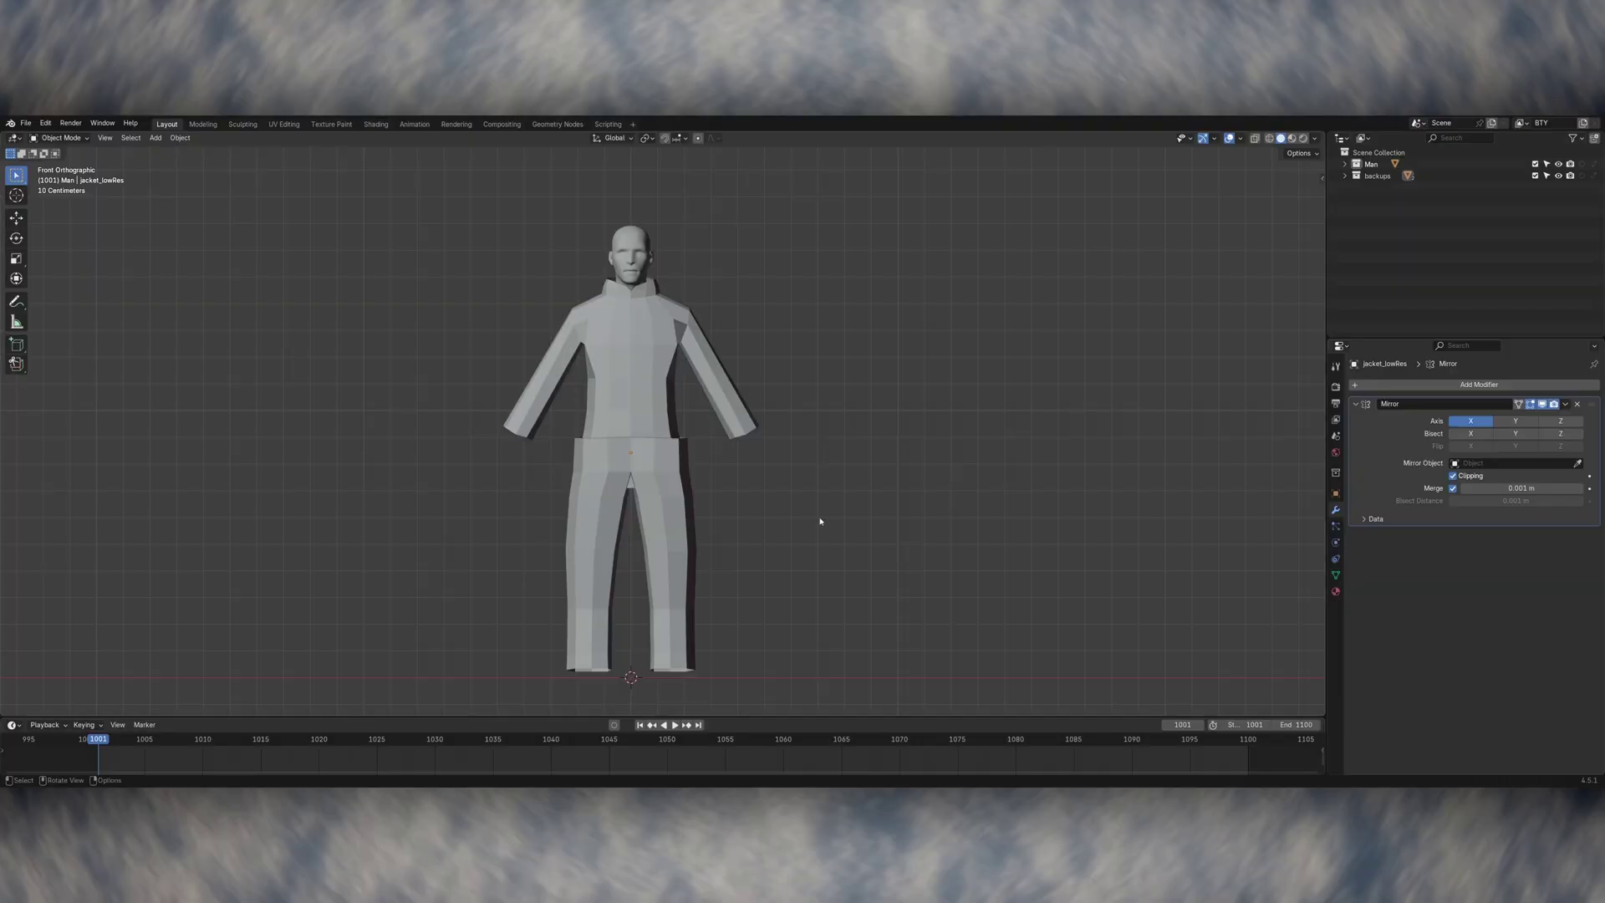
Step: Duplicate the jacket and trousers into a new collection named 'snowboarder'
click(768, 519)
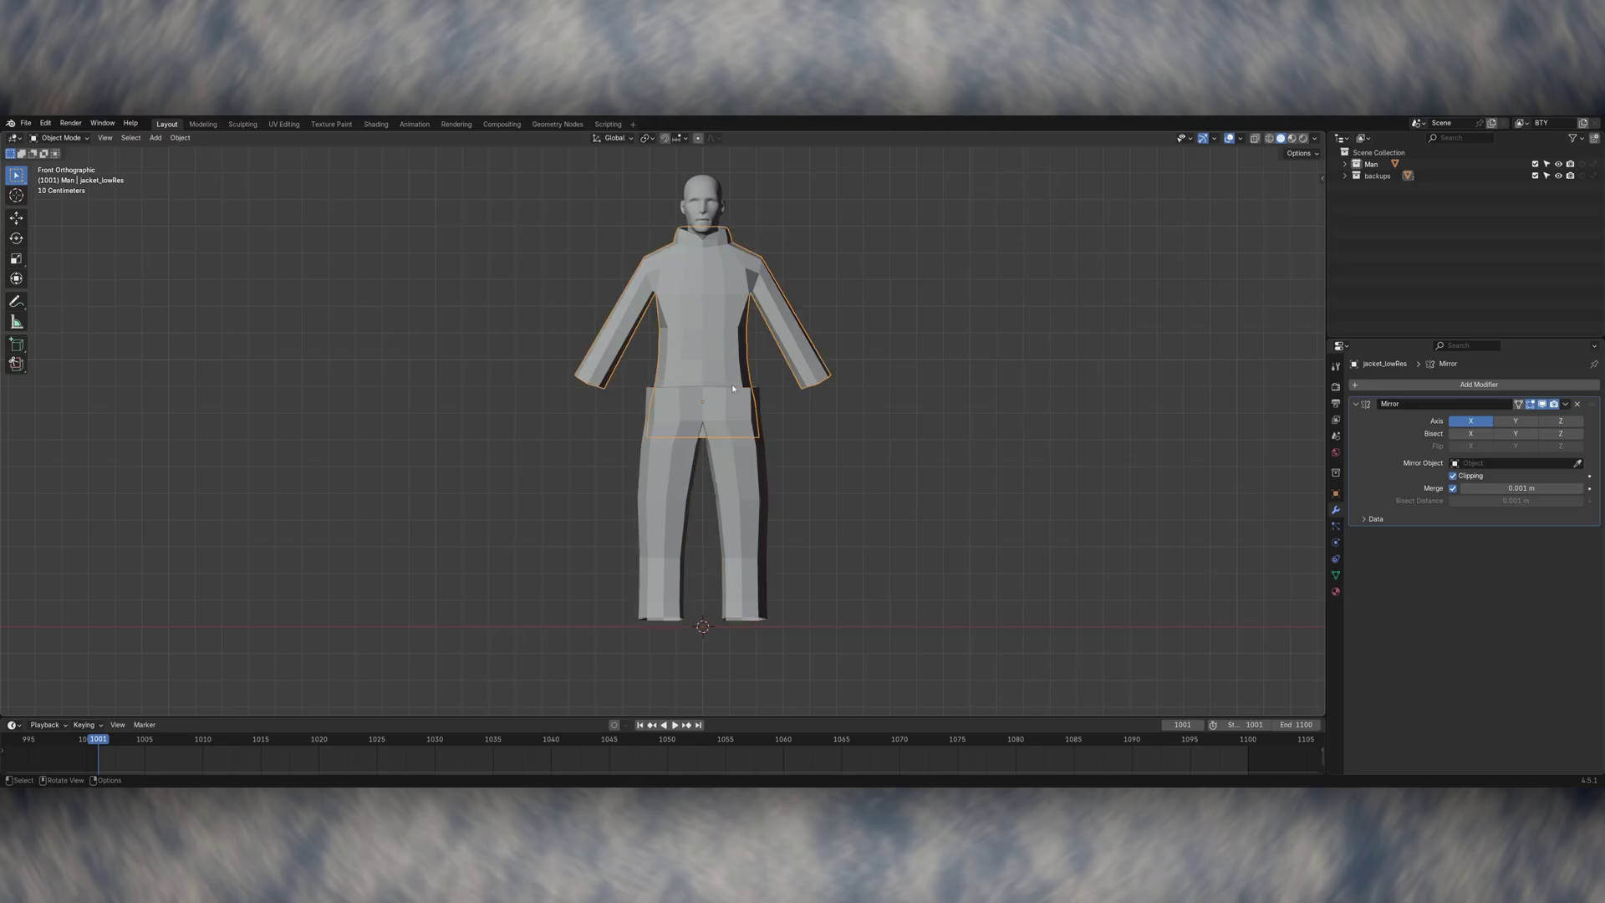
shift+click(733, 388)
key(shift+d)
key(Escape)
key(m)
click(744, 458)
text(snowboarder)
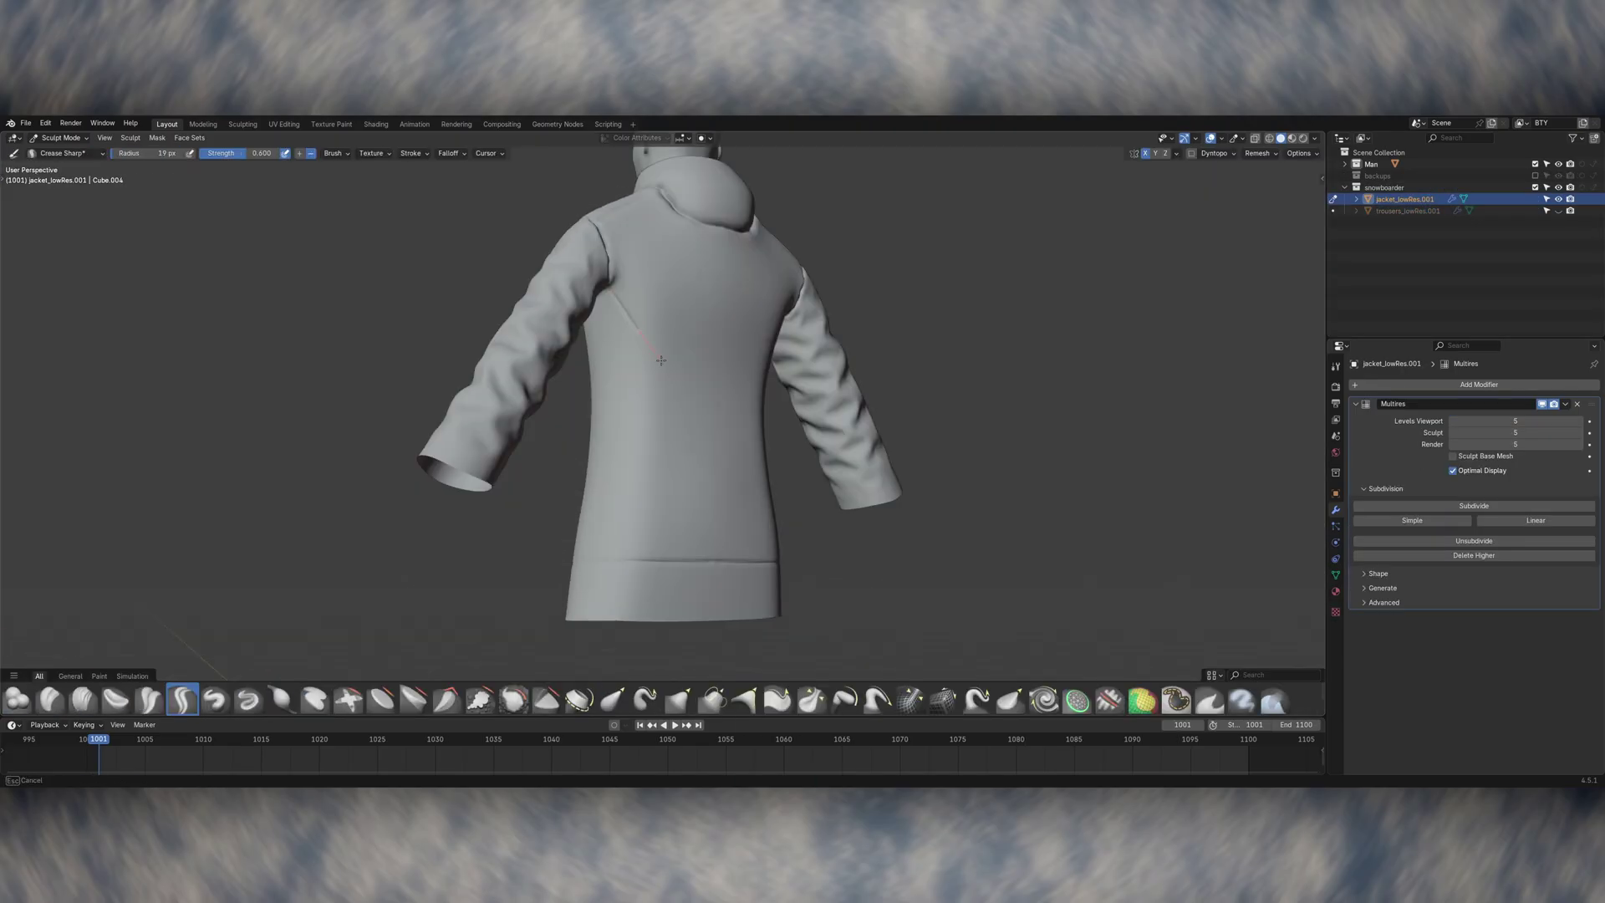
Step: Sculpt a crease across the jacket's back, retopologize it, and enlarge the logo UV island
middle_drag(661, 359, 769, 354)
drag(769, 353, 633, 354)
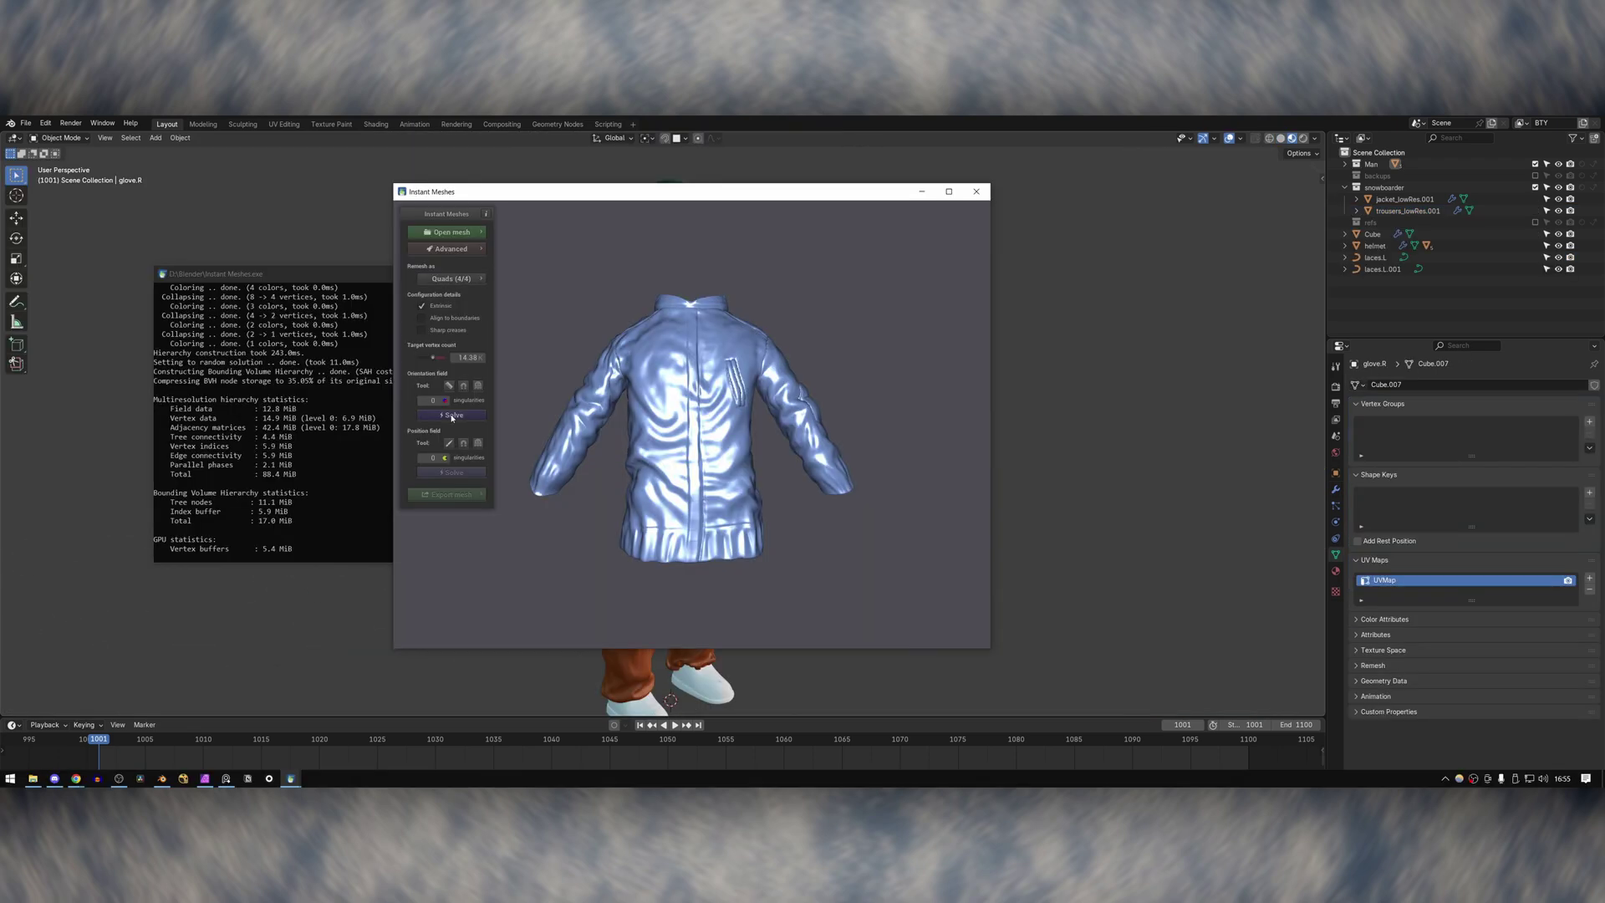
click(451, 415)
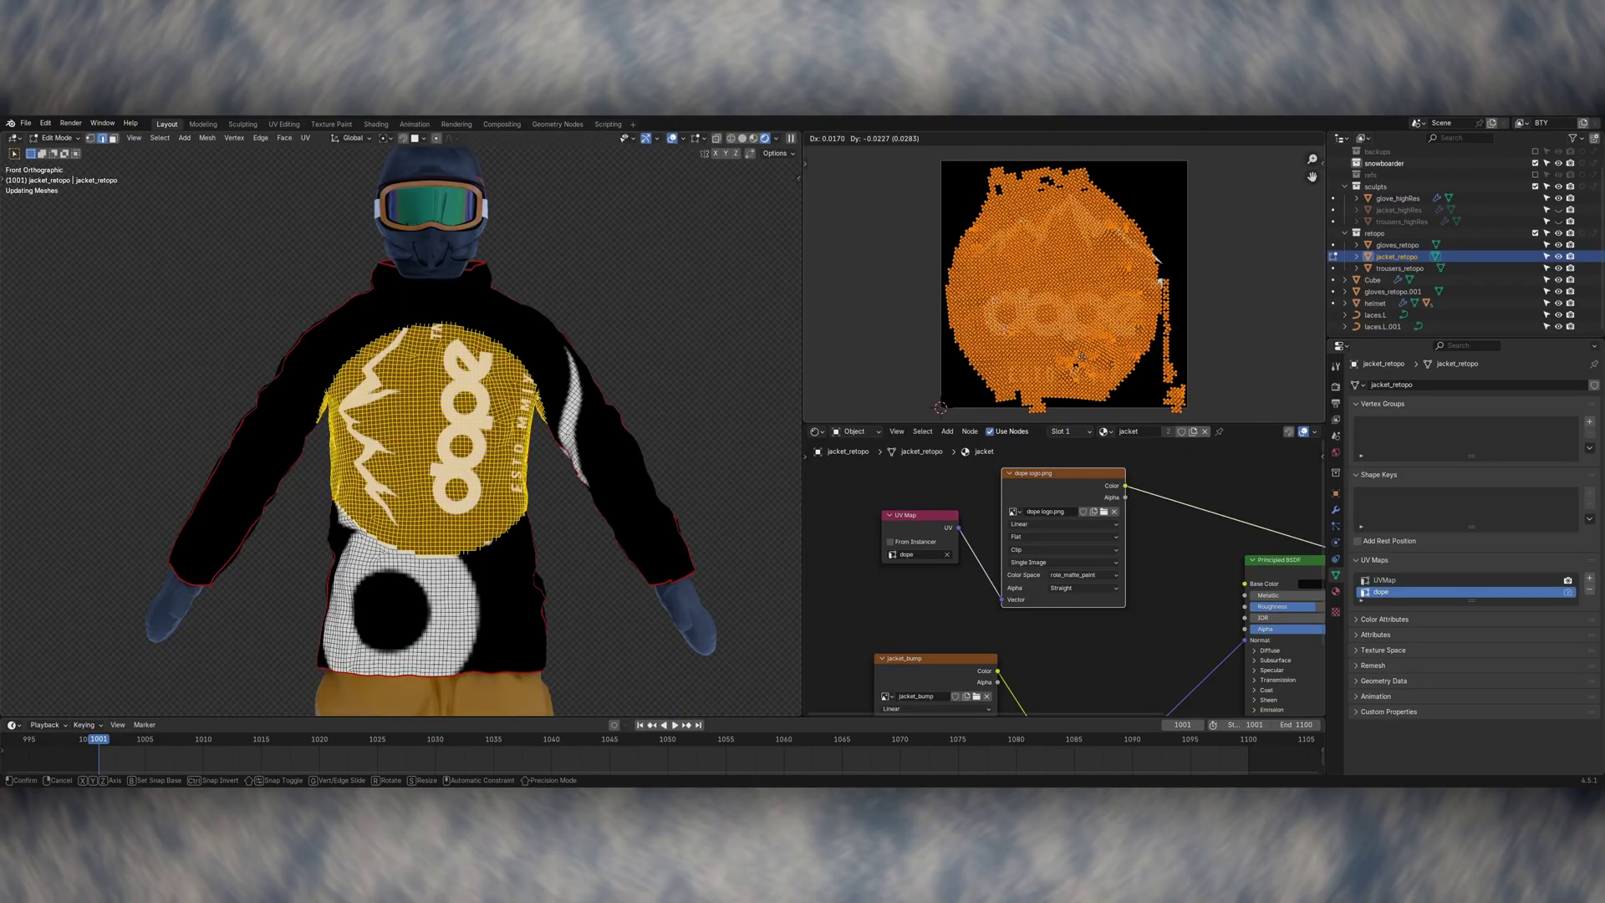
key(s)
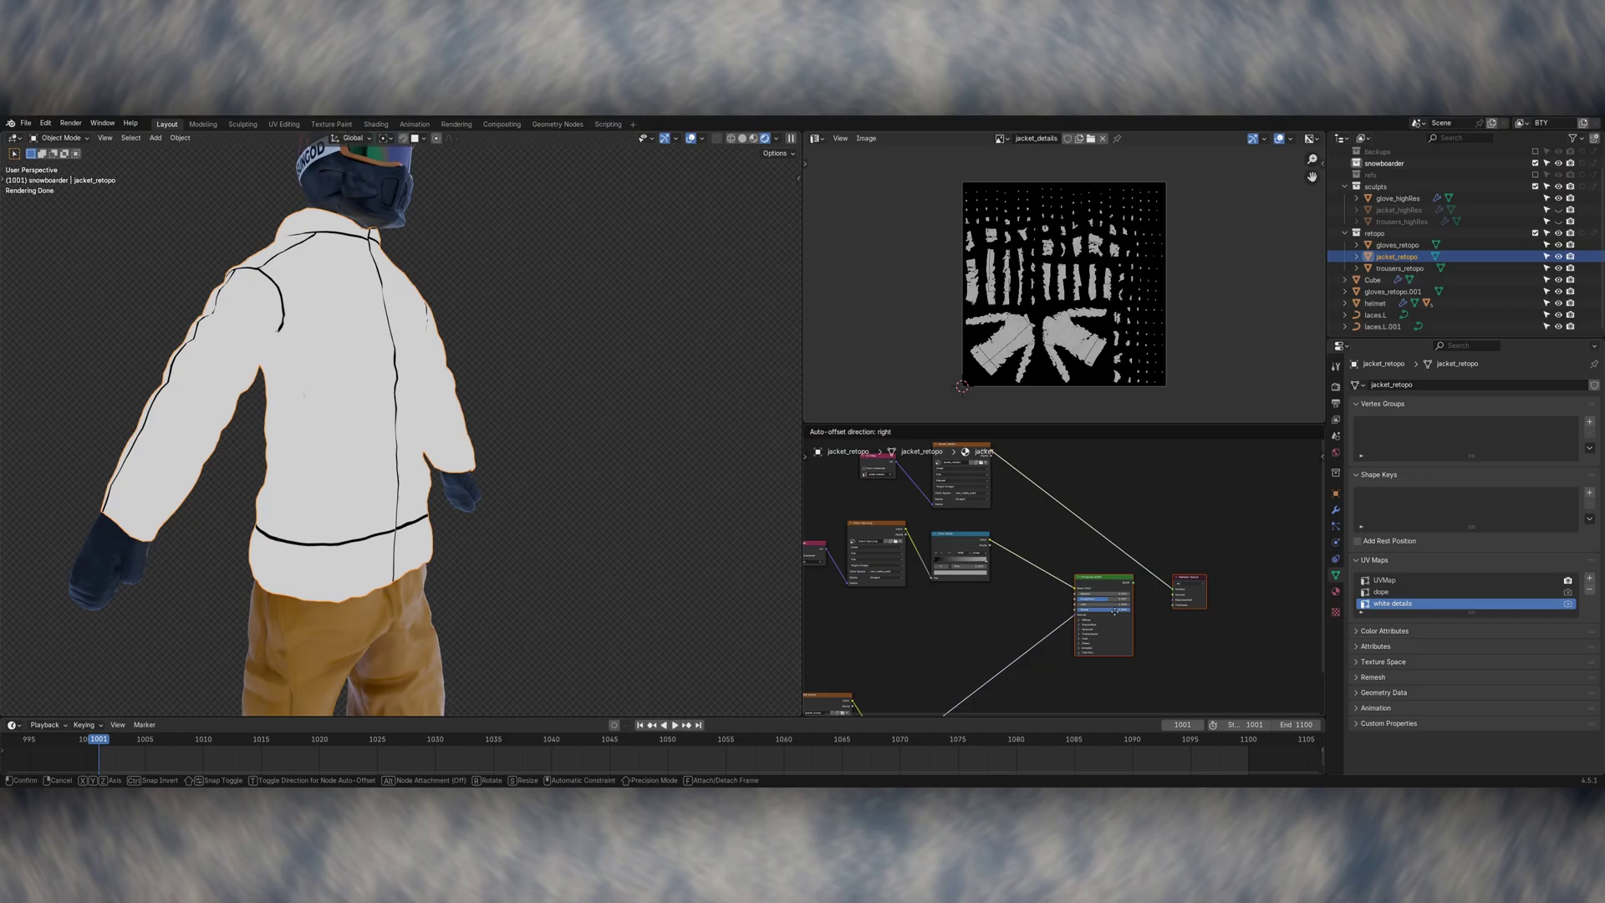
Step: Confirm a new position while rigging the snowboarder and posing him on the board
click(1114, 611)
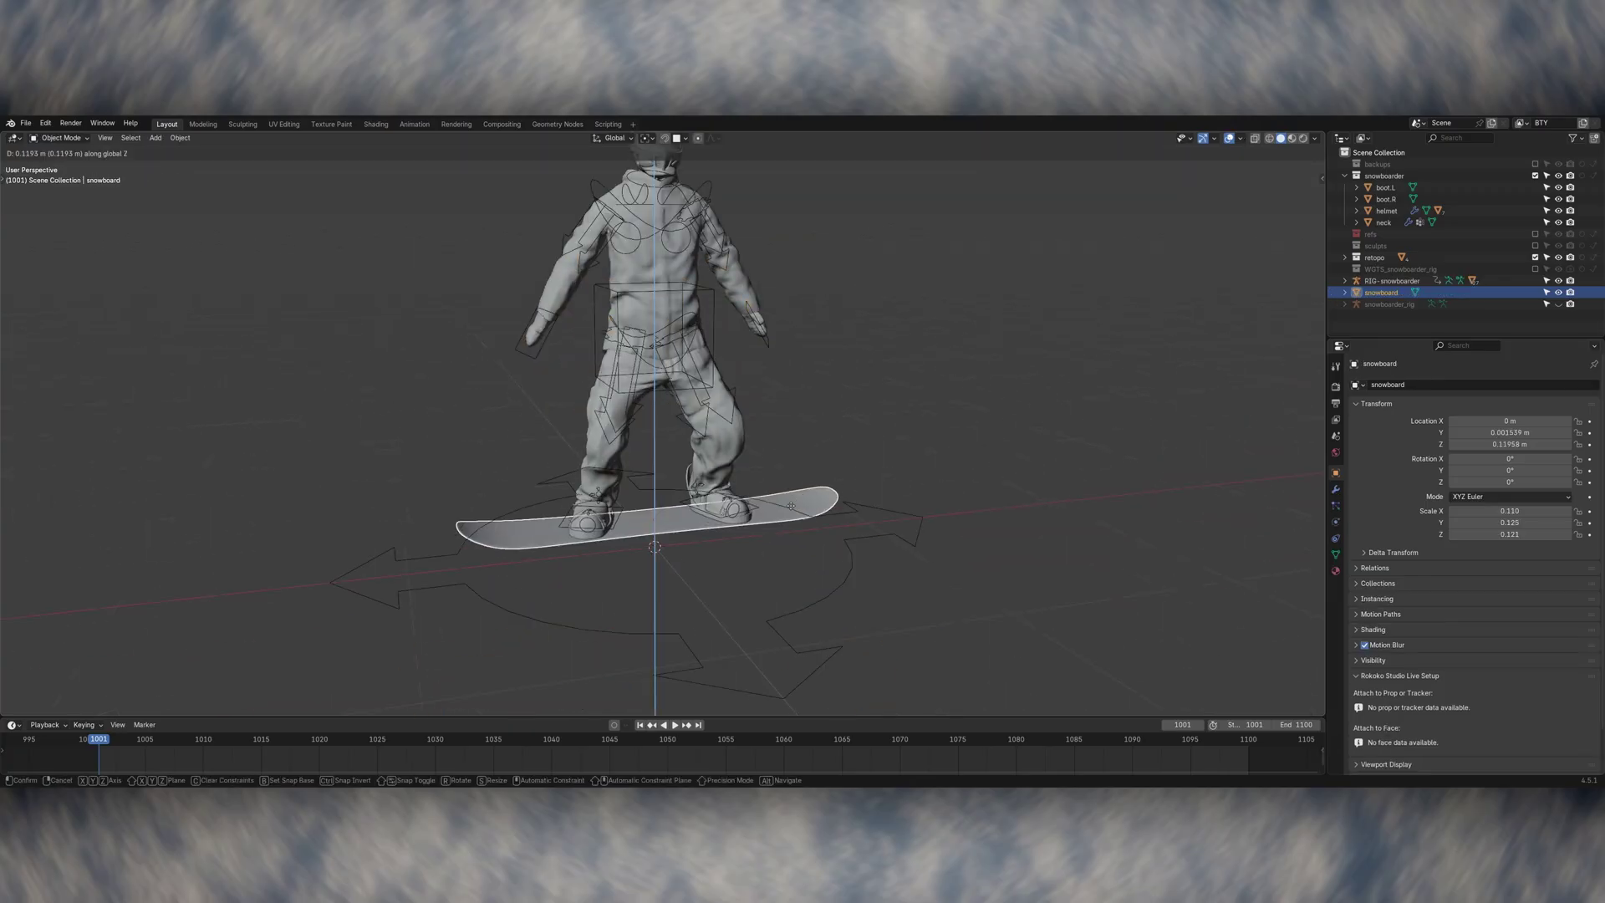
Step: Rotate the rider about -11.5° around Z and place the circle empty beneath the snowboard
key(r)
key(r)
key(r)
key(z)
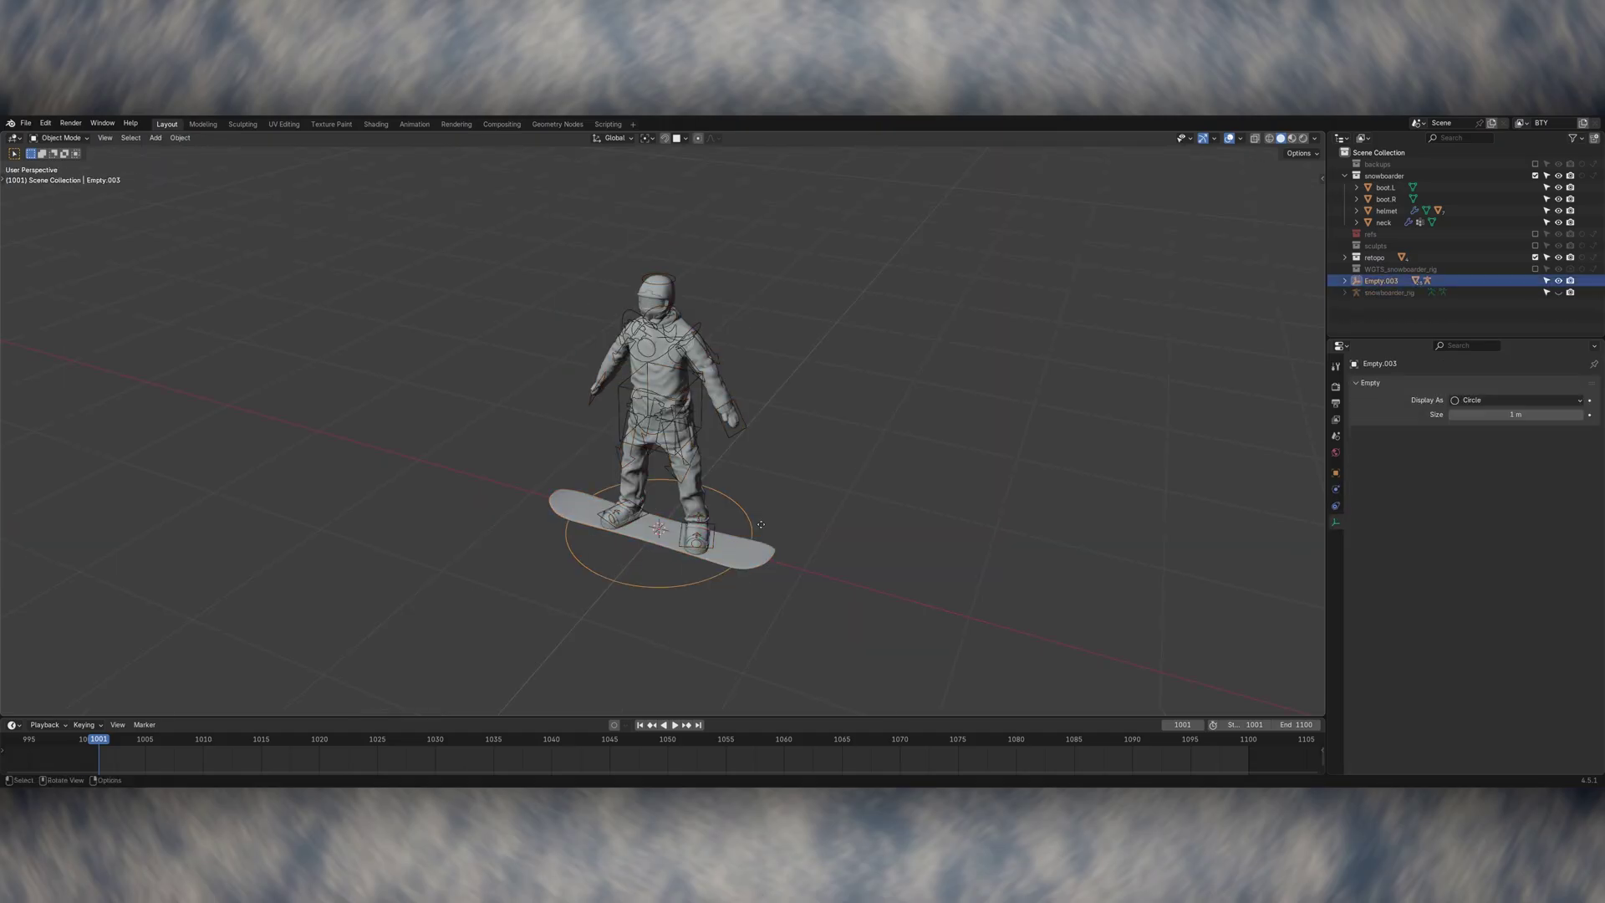
click(767, 521)
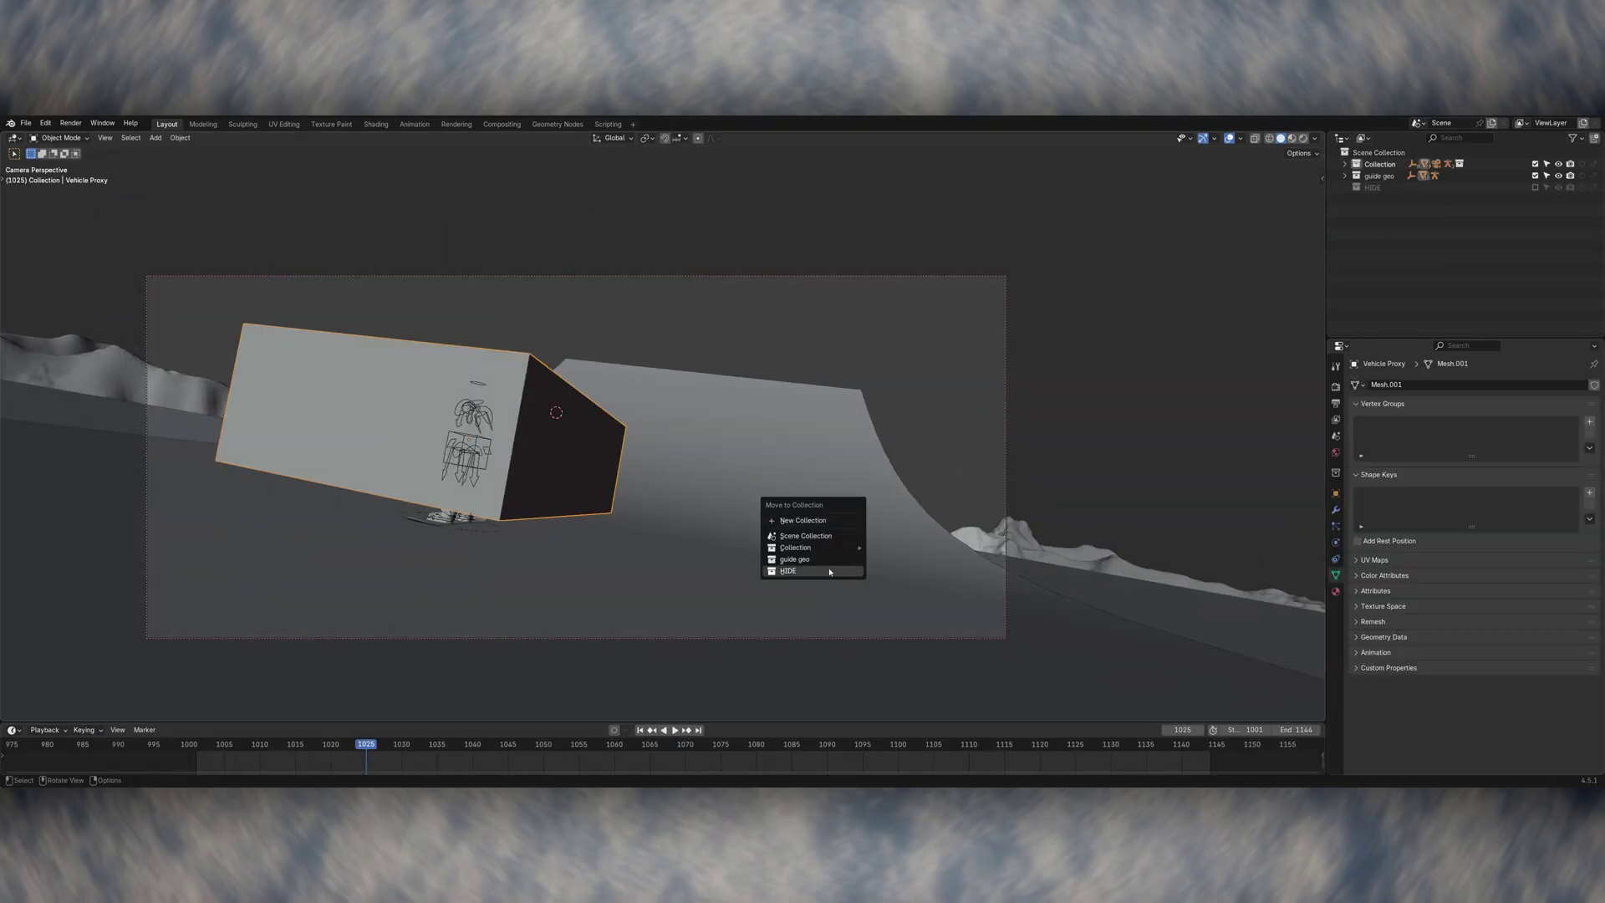
Step: Hide the vehicle proxy, play the animation, and select the ramp and ground mesh
click(831, 573)
key(space)
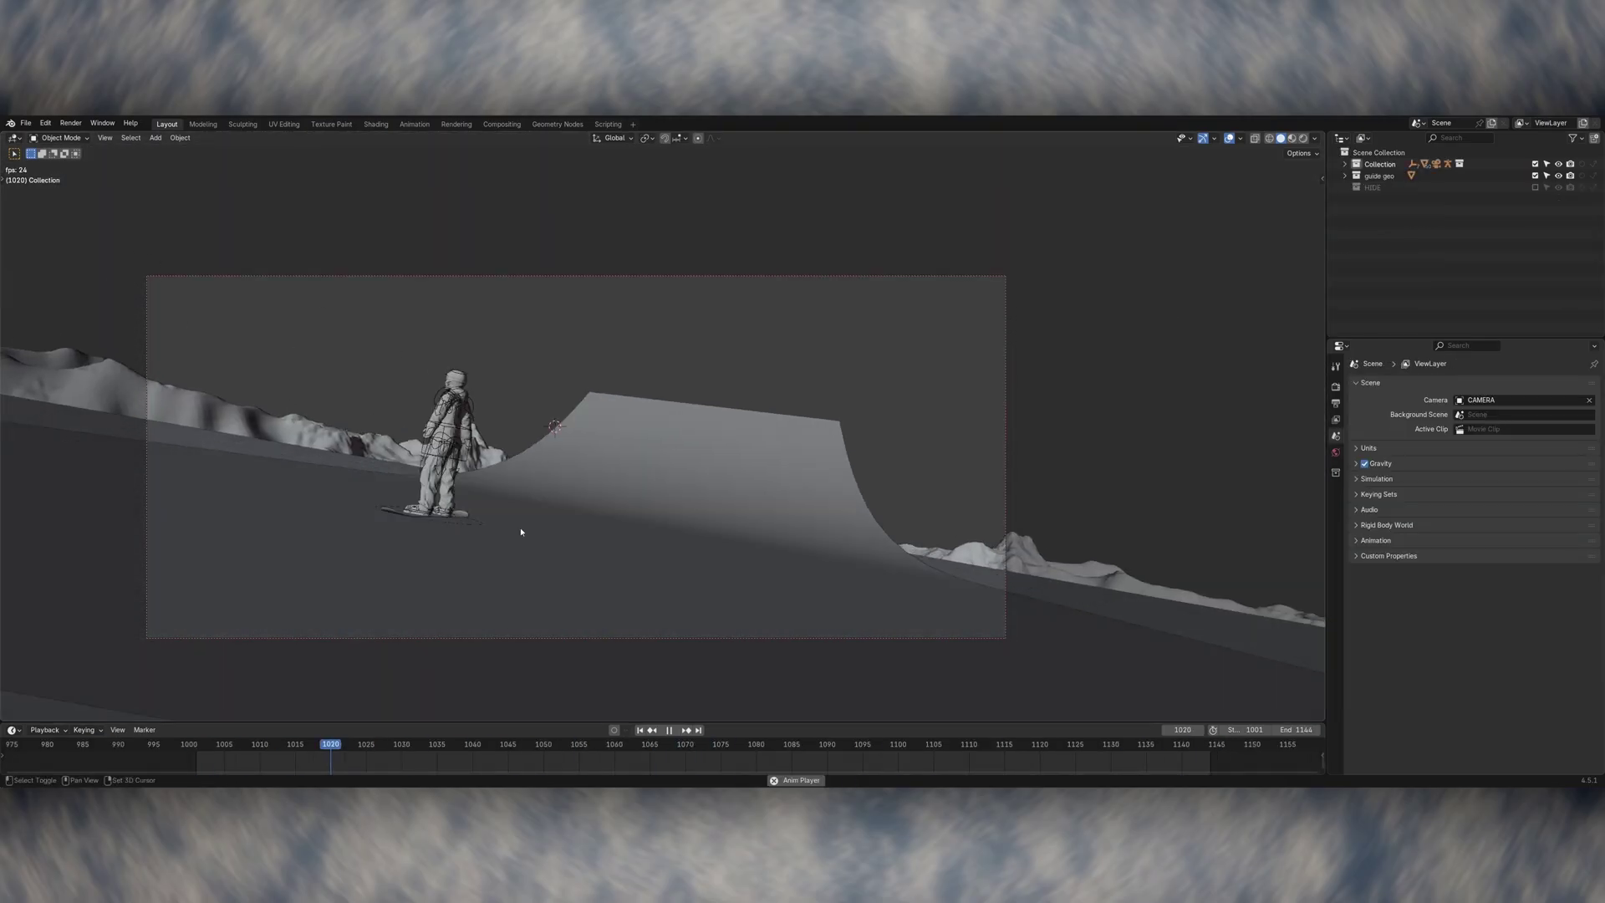
click(470, 534)
key(space)
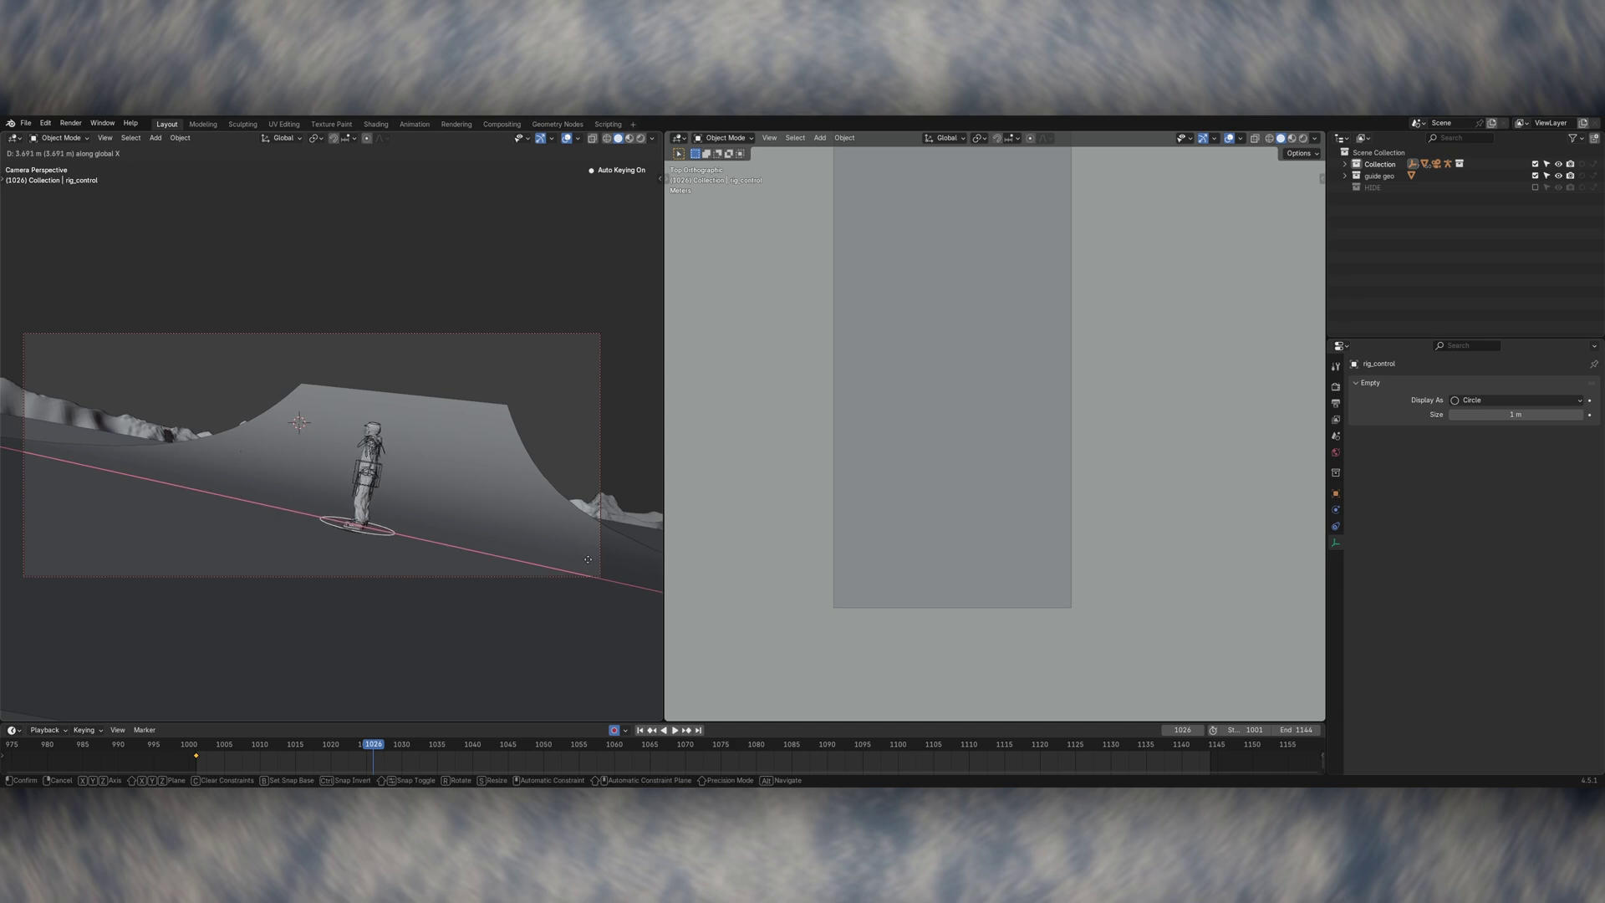
Step: Key the rig control's X position at frames 1026 and 1046
click(588, 560)
alt+scroll(334, 663, up, 20)
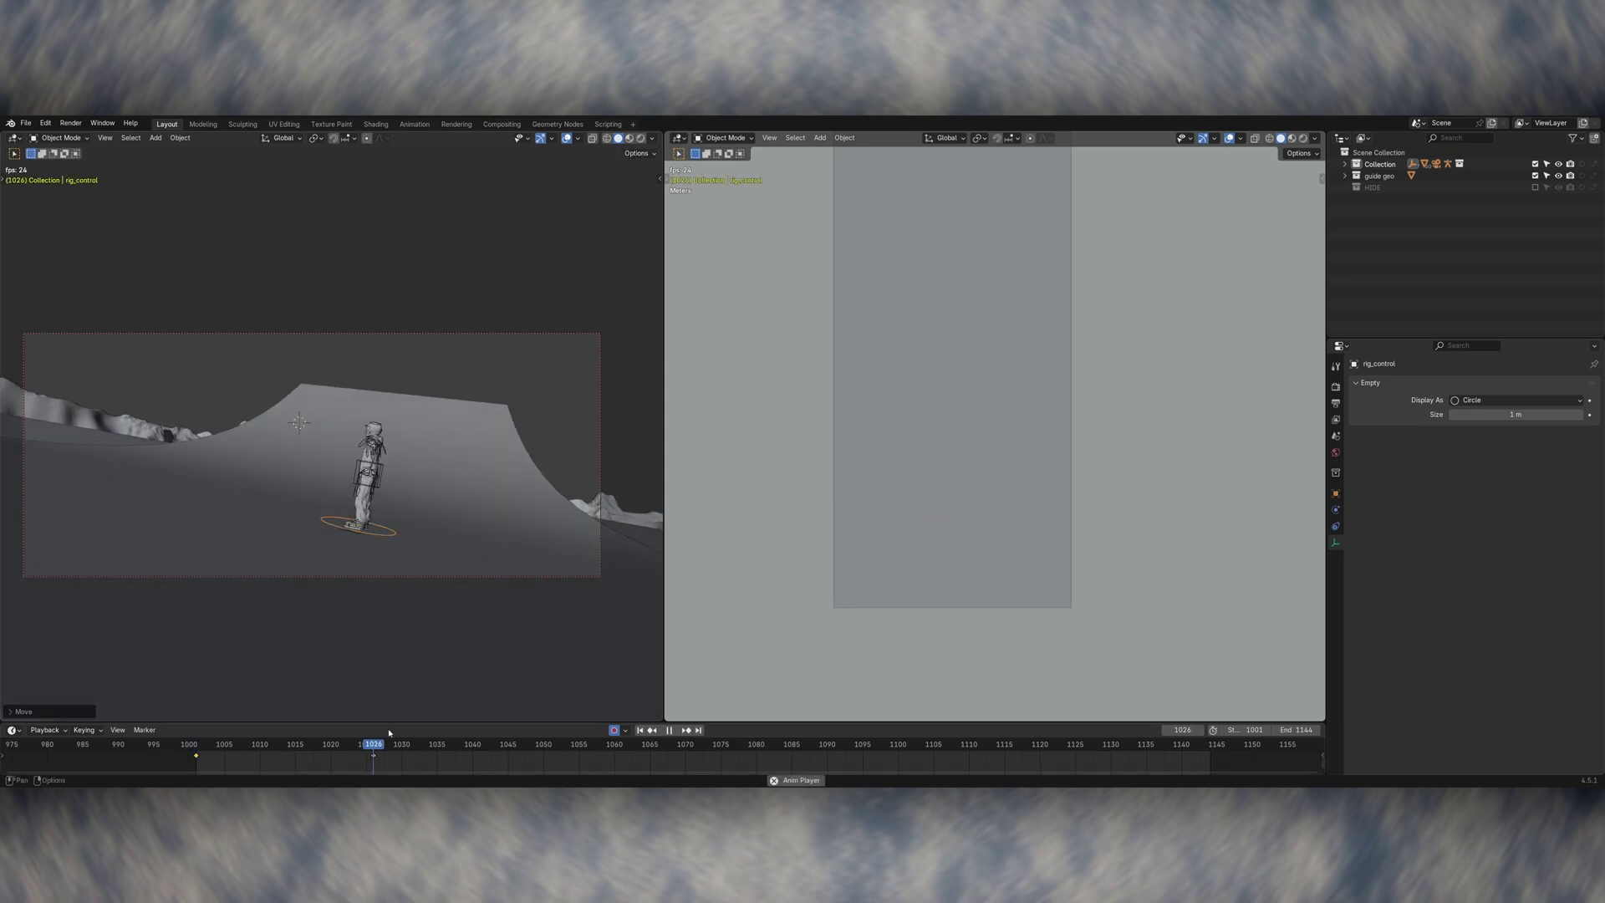
alt+scroll(376, 663, down, 20)
key(g)
key(x)
click(455, 663)
alt+scroll(454, 663, down, 20)
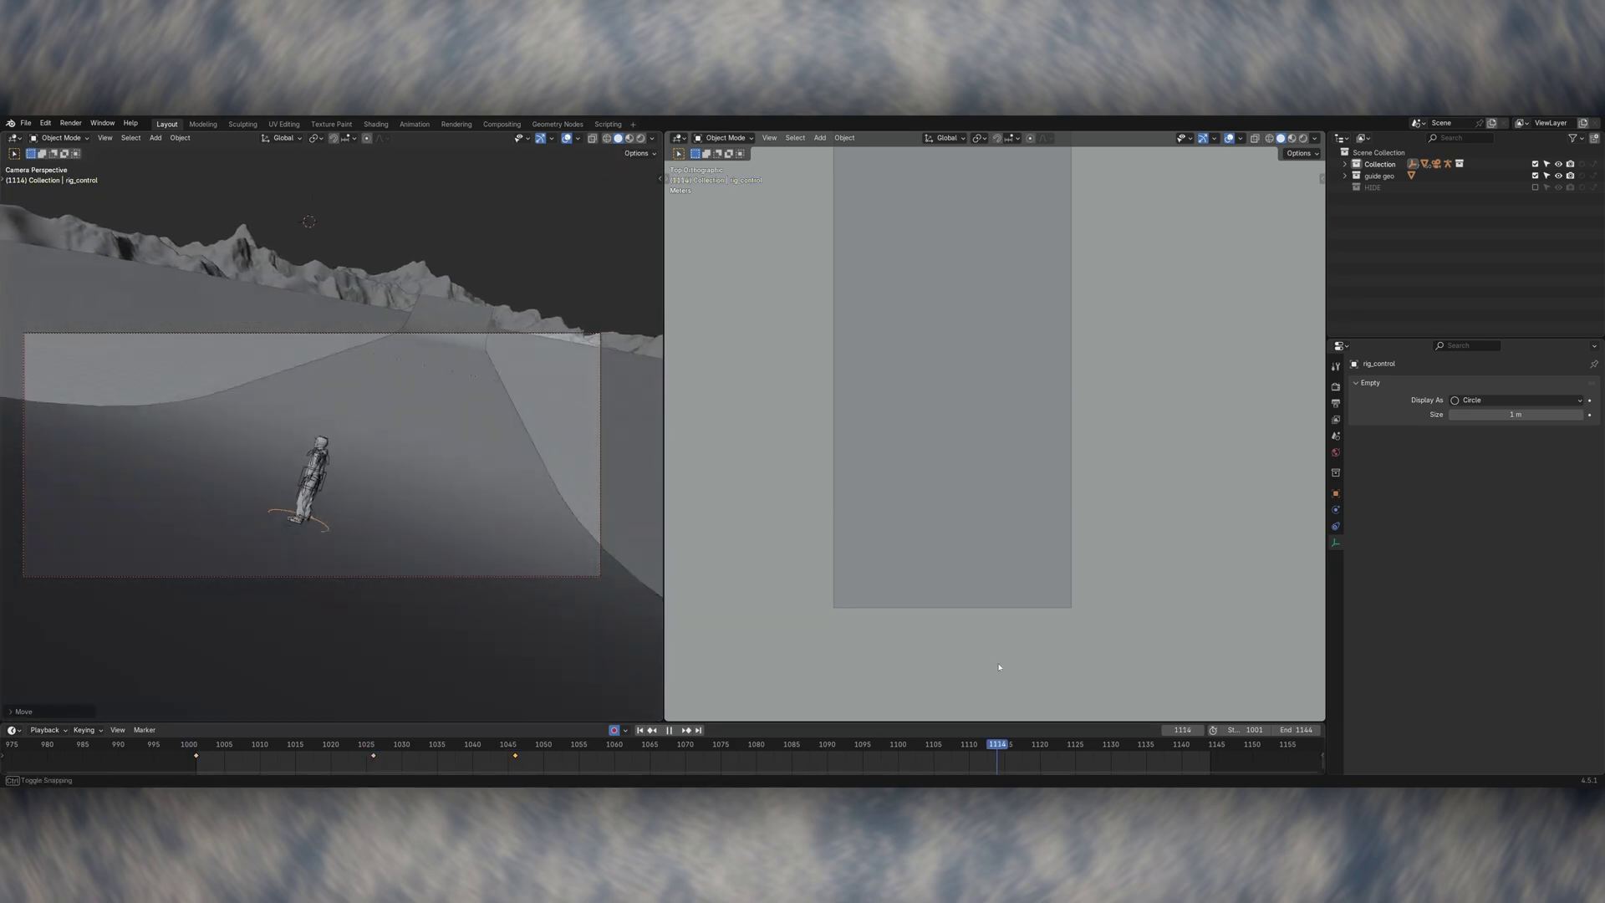
alt+scroll(1014, 666, up, 20)
alt+scroll(836, 704, down, 20)
Step: Move the rig control further along X and key it at frames 1110 and 1130
key(g)
key(x)
click(508, 607)
alt+scroll(508, 607, down, 20)
key(g)
key(x)
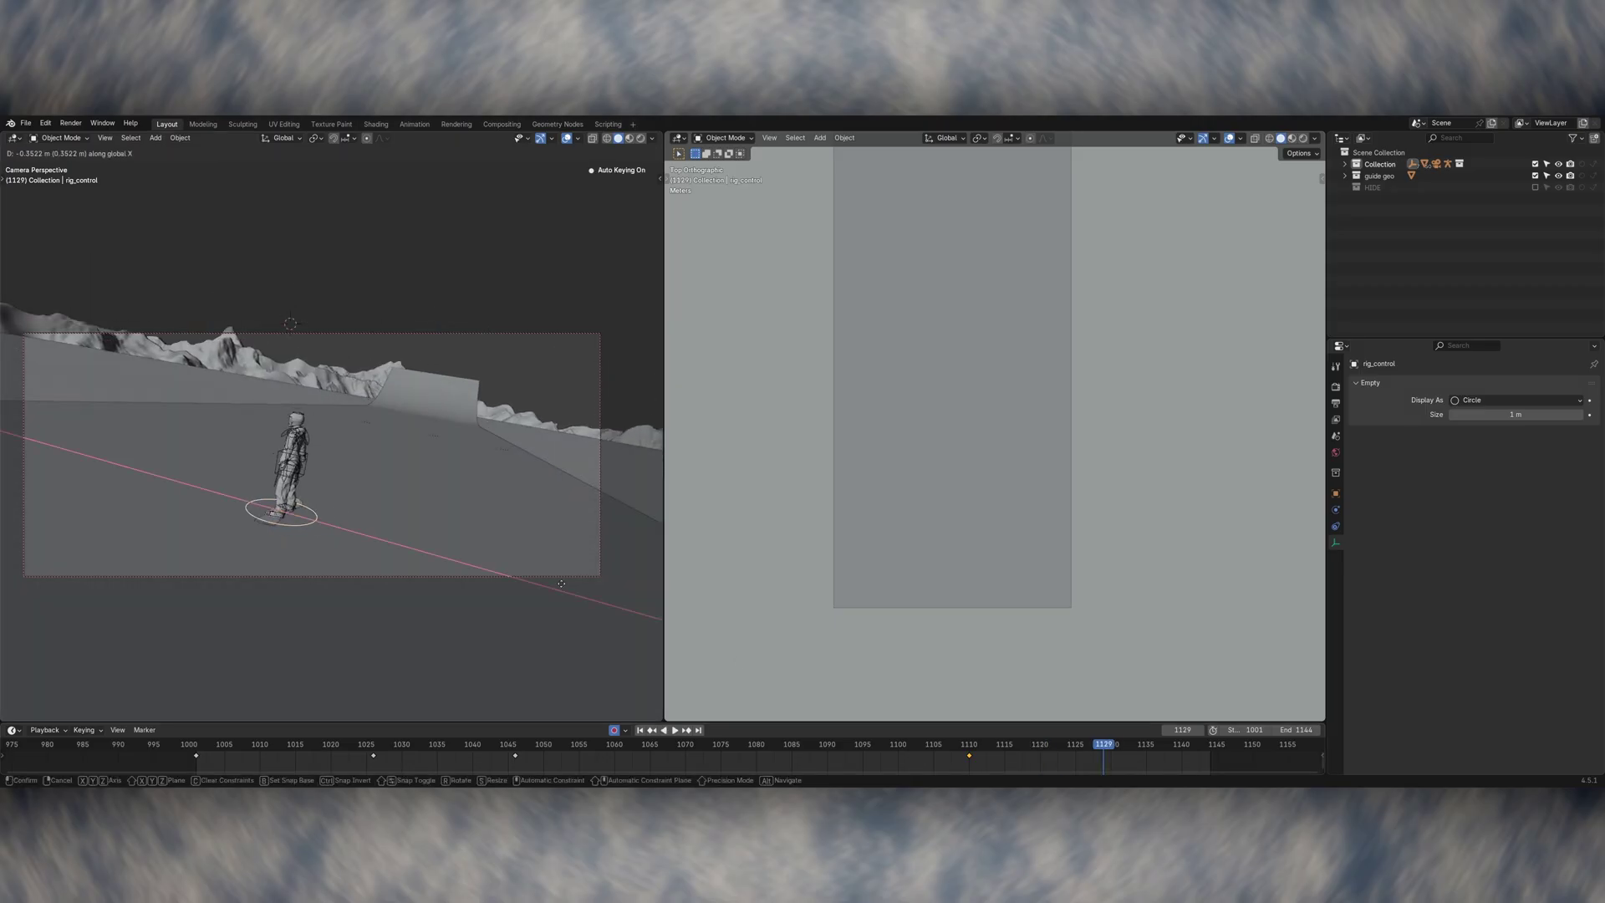
click(510, 635)
alt+scroll(518, 669, down, 10)
alt+scroll(537, 758, up, 20)
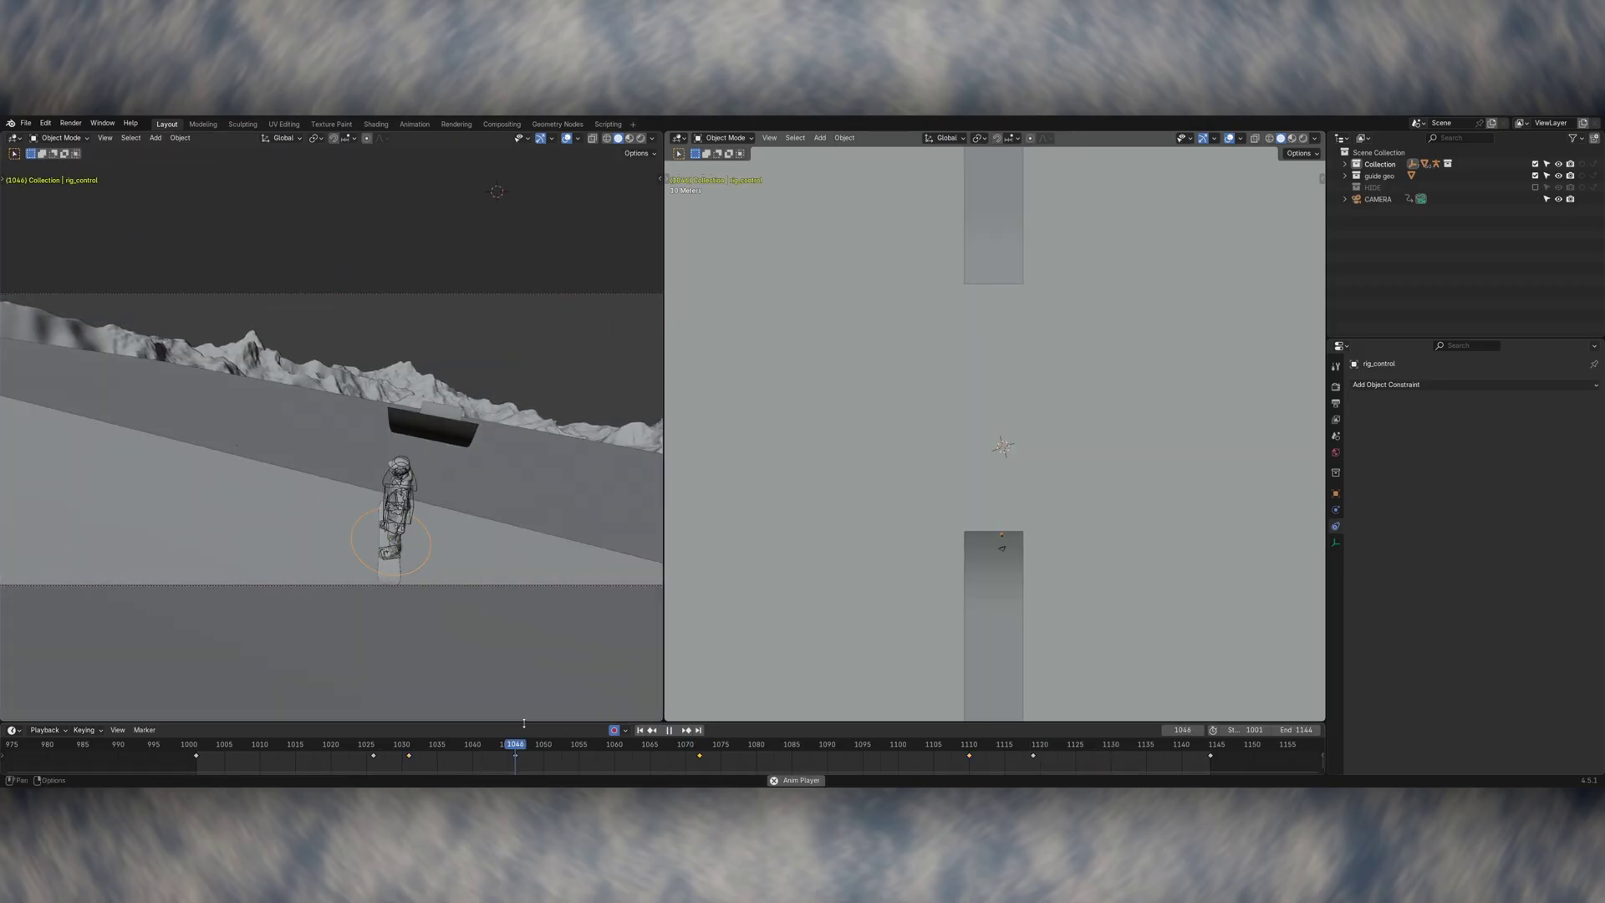
Step: Rotate the rider's torso and keyframe the whole pose at frame 1111
drag(742, 745, 970, 732)
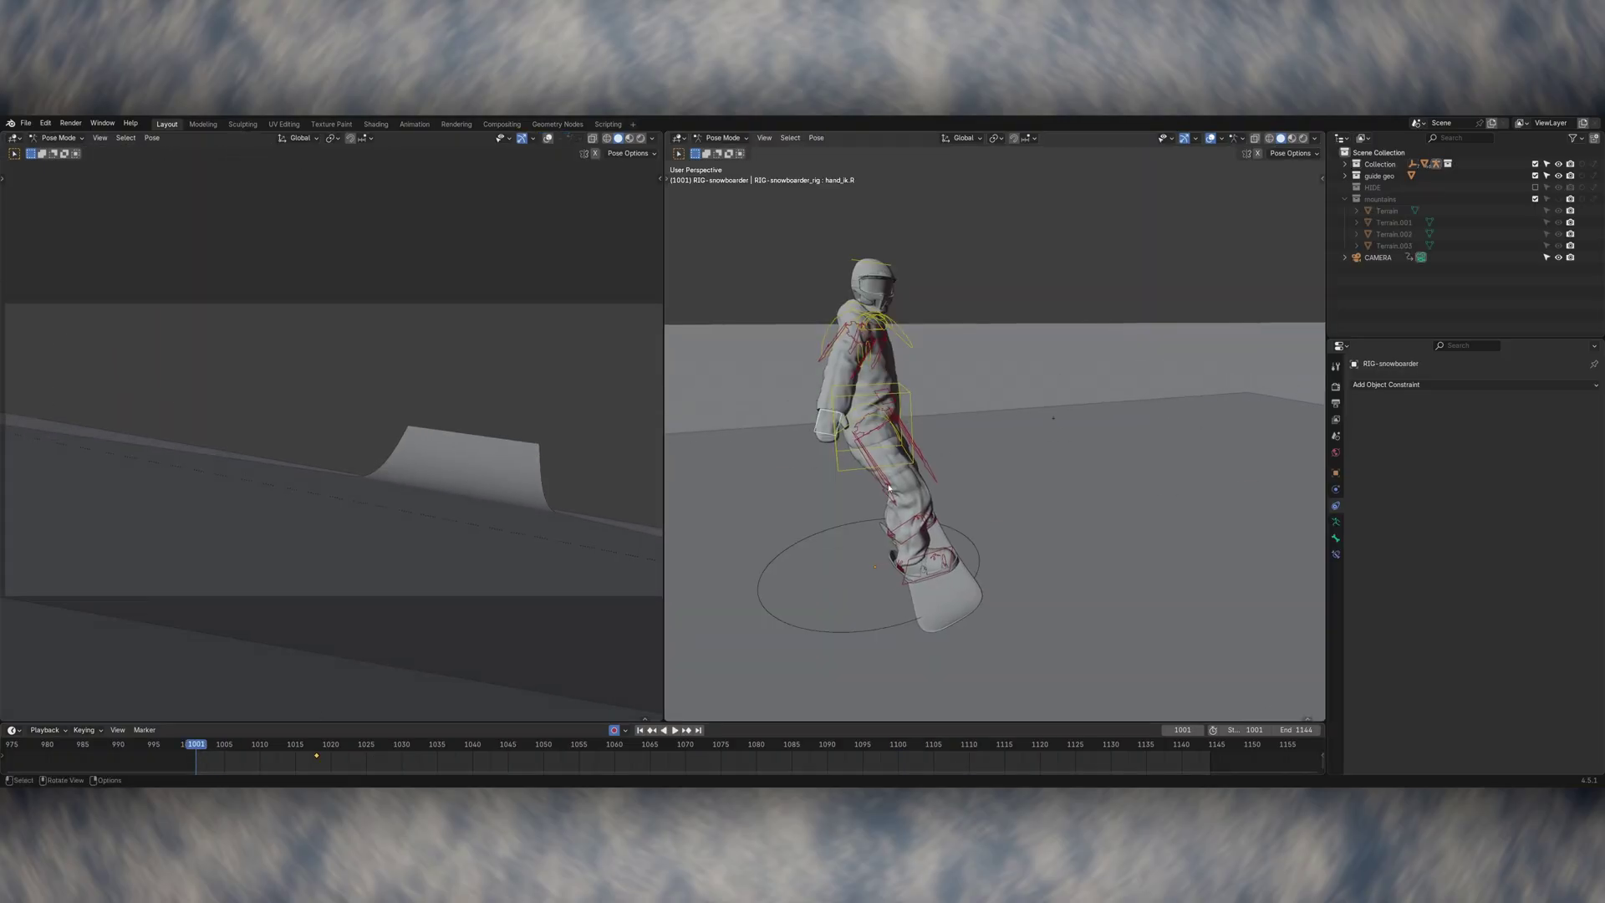
key(r)
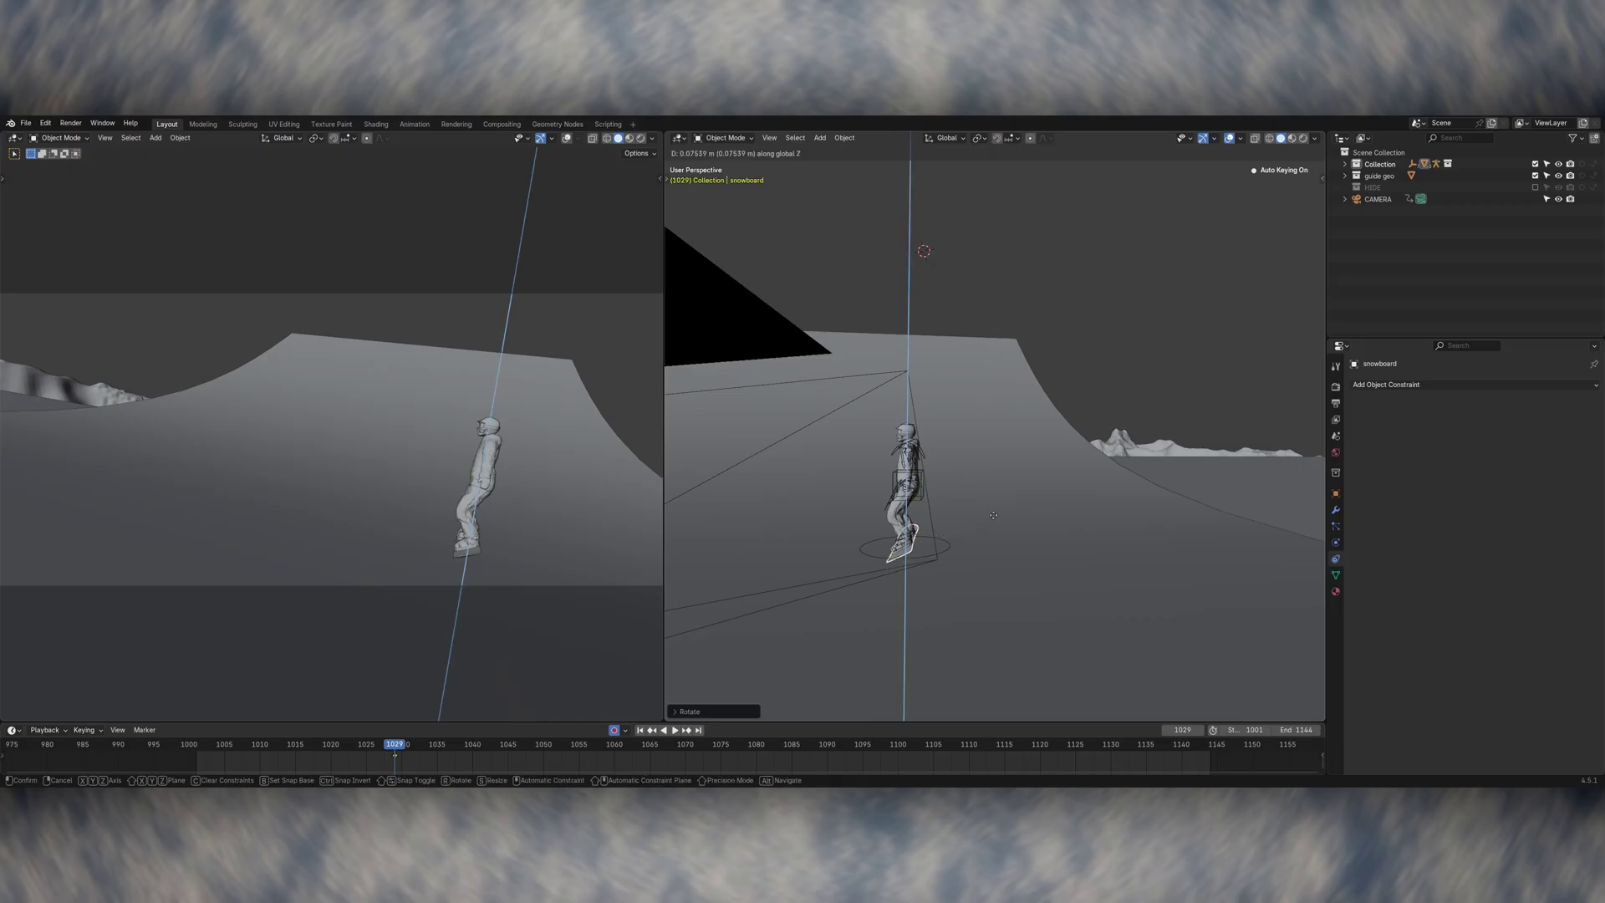
mouse_move(380, 753)
mouse_down()
mouse_move(269, 753)
mouse_move(388, 754)
mouse_up()
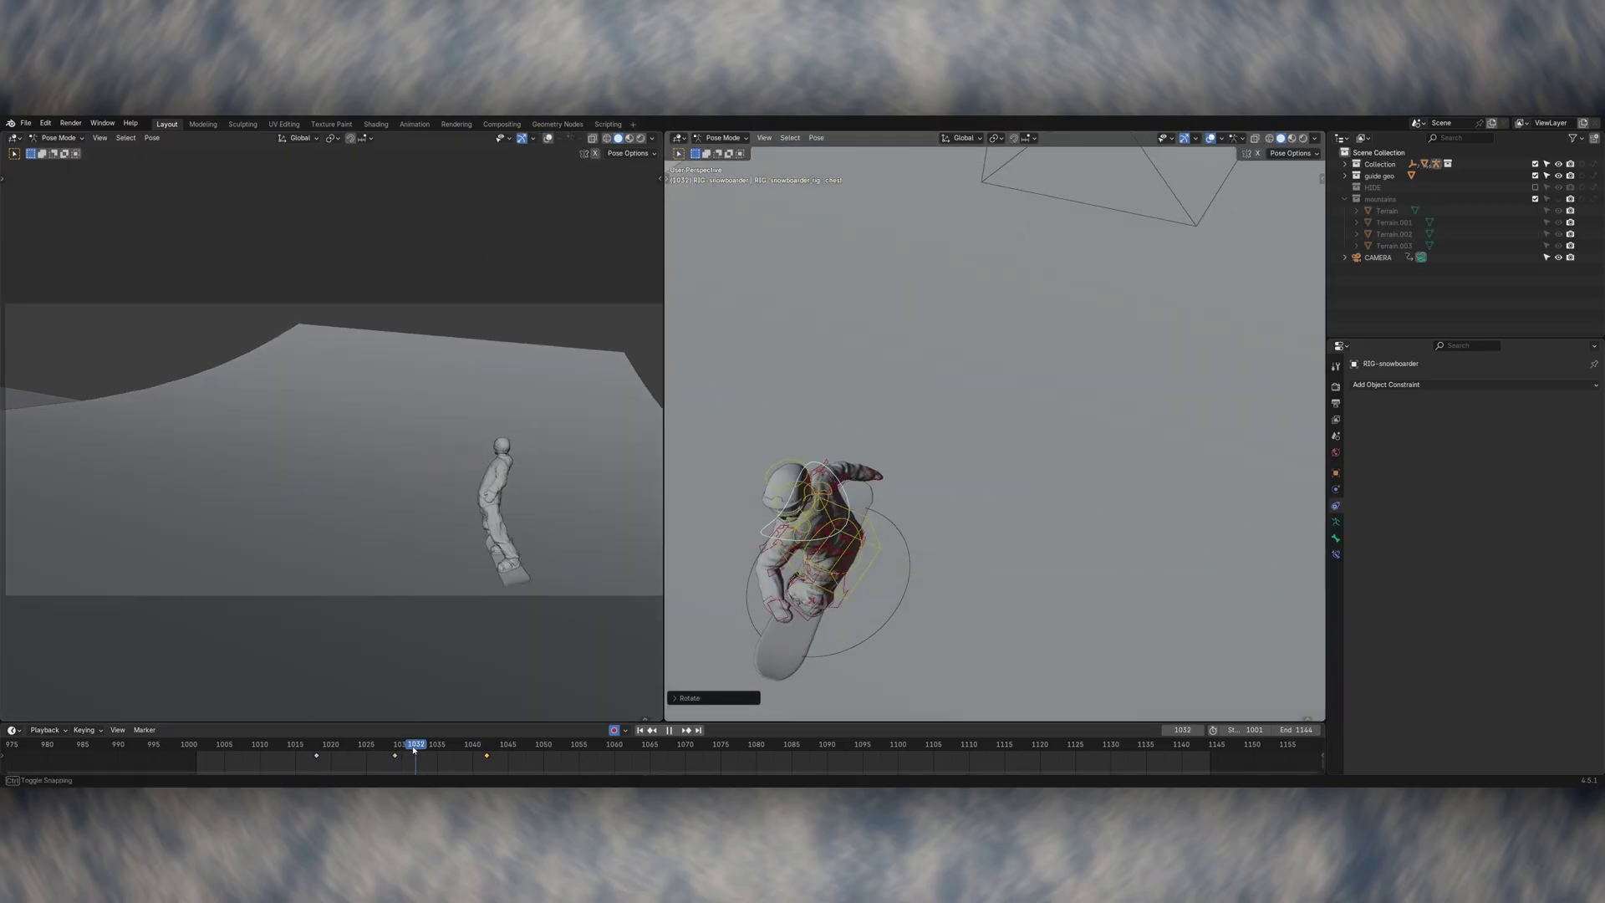
drag(416, 754, 1041, 750)
key(i)
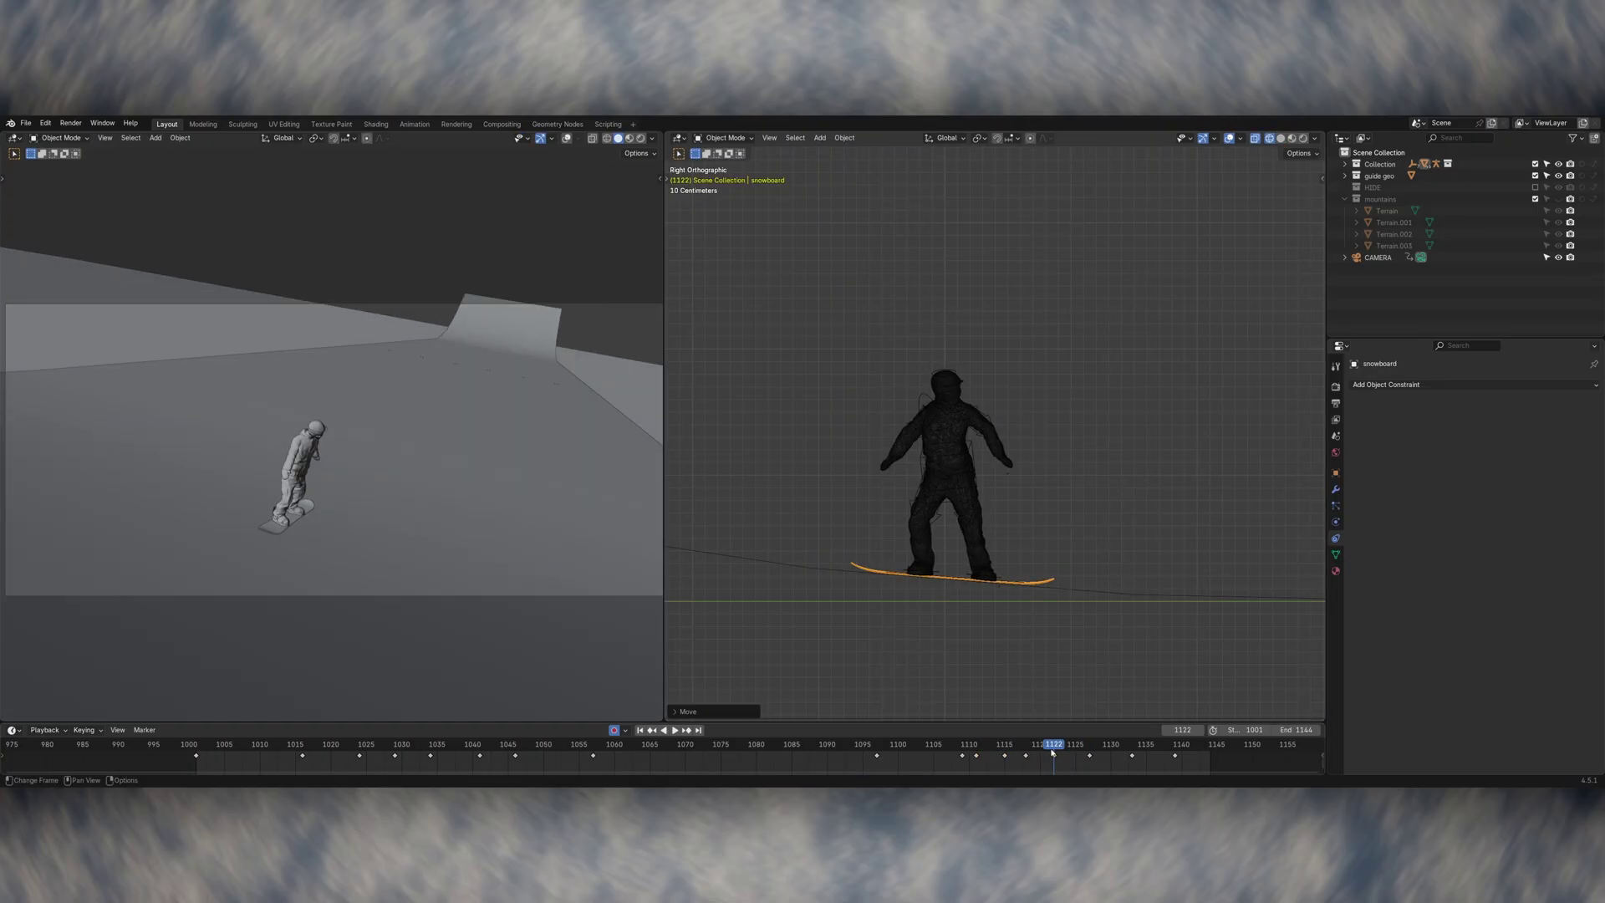
Step: Rotate the snowboard at frame 1118
drag(1052, 754, 1026, 754)
key(r)
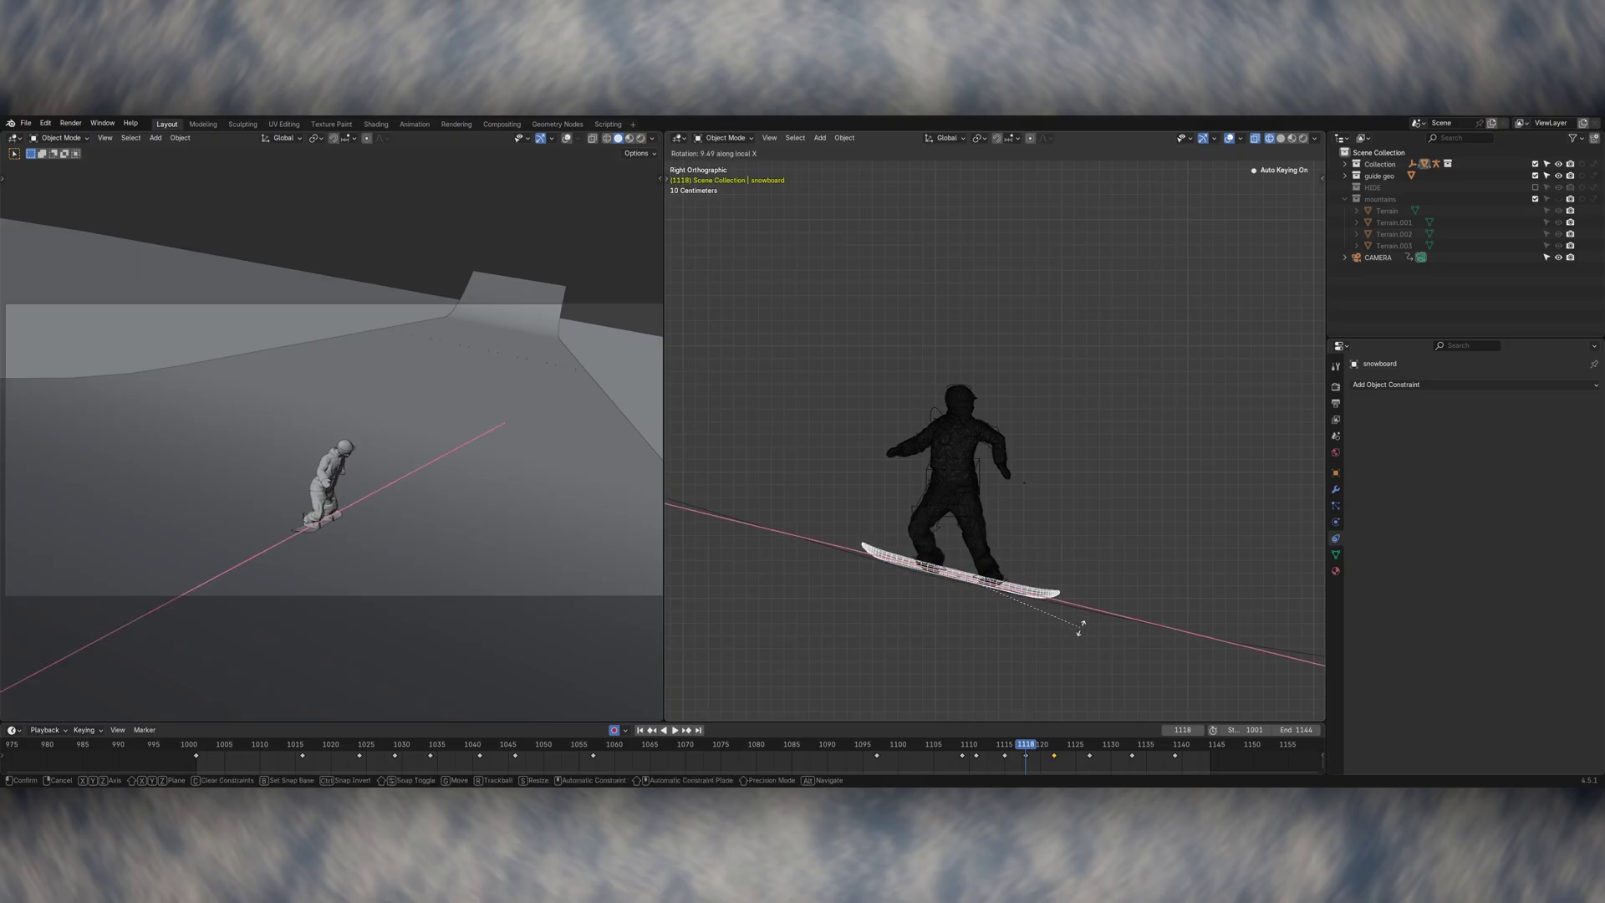
alt+scroll(1082, 630, down, 8)
alt+scroll(1075, 674, up, 7)
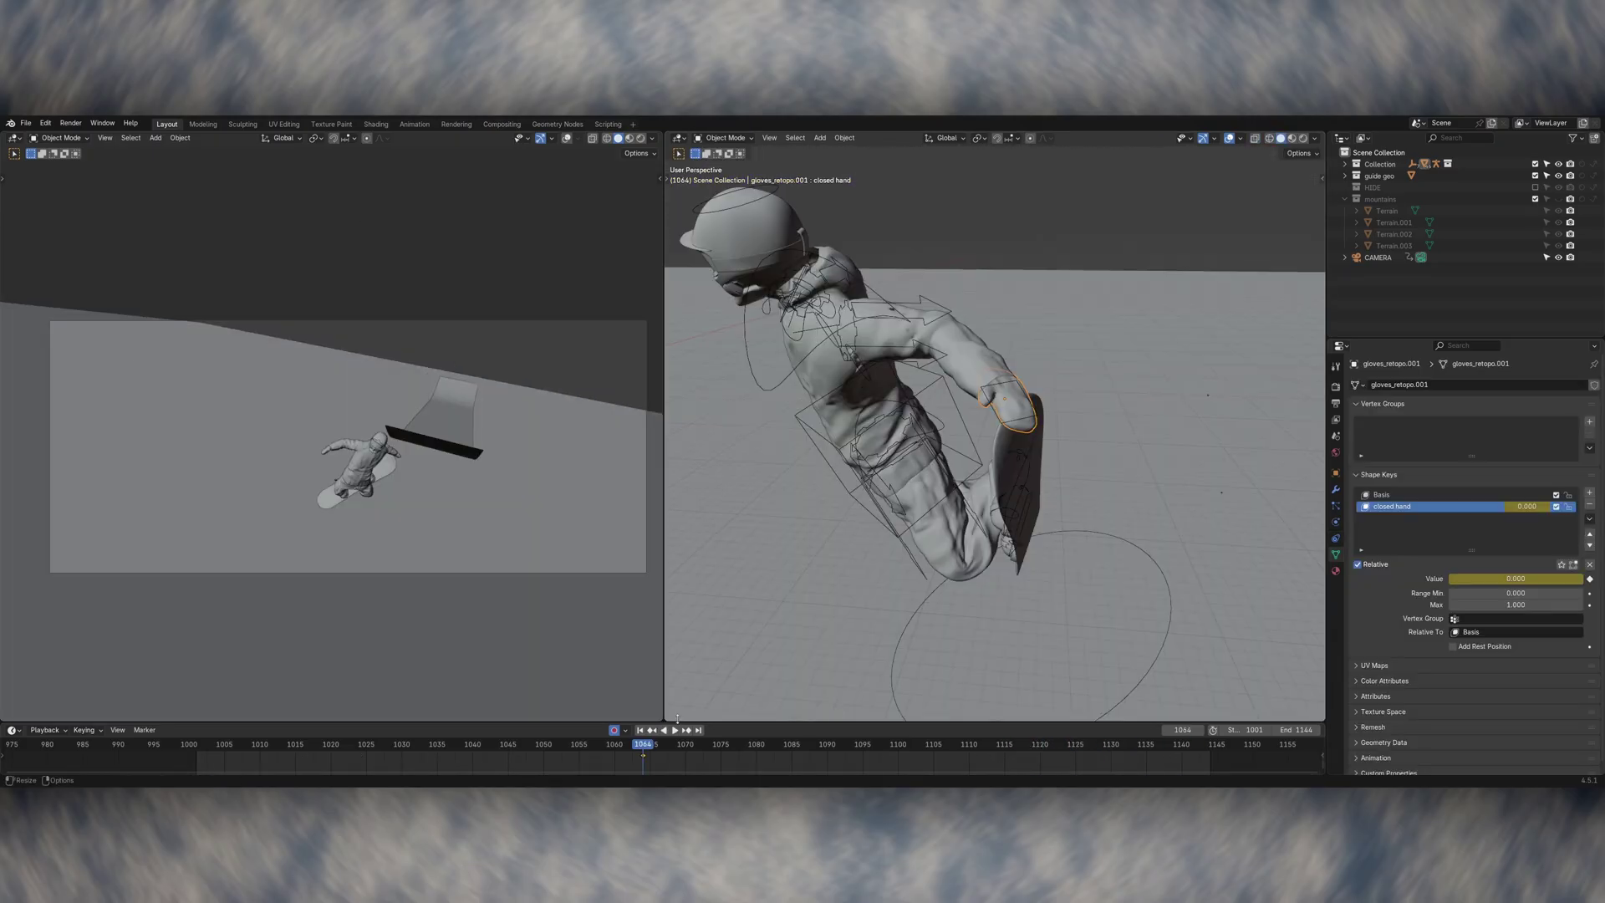
Step: Raise and keyframe the 'closed hand' shape key at frame 1070
drag(677, 744, 687, 751)
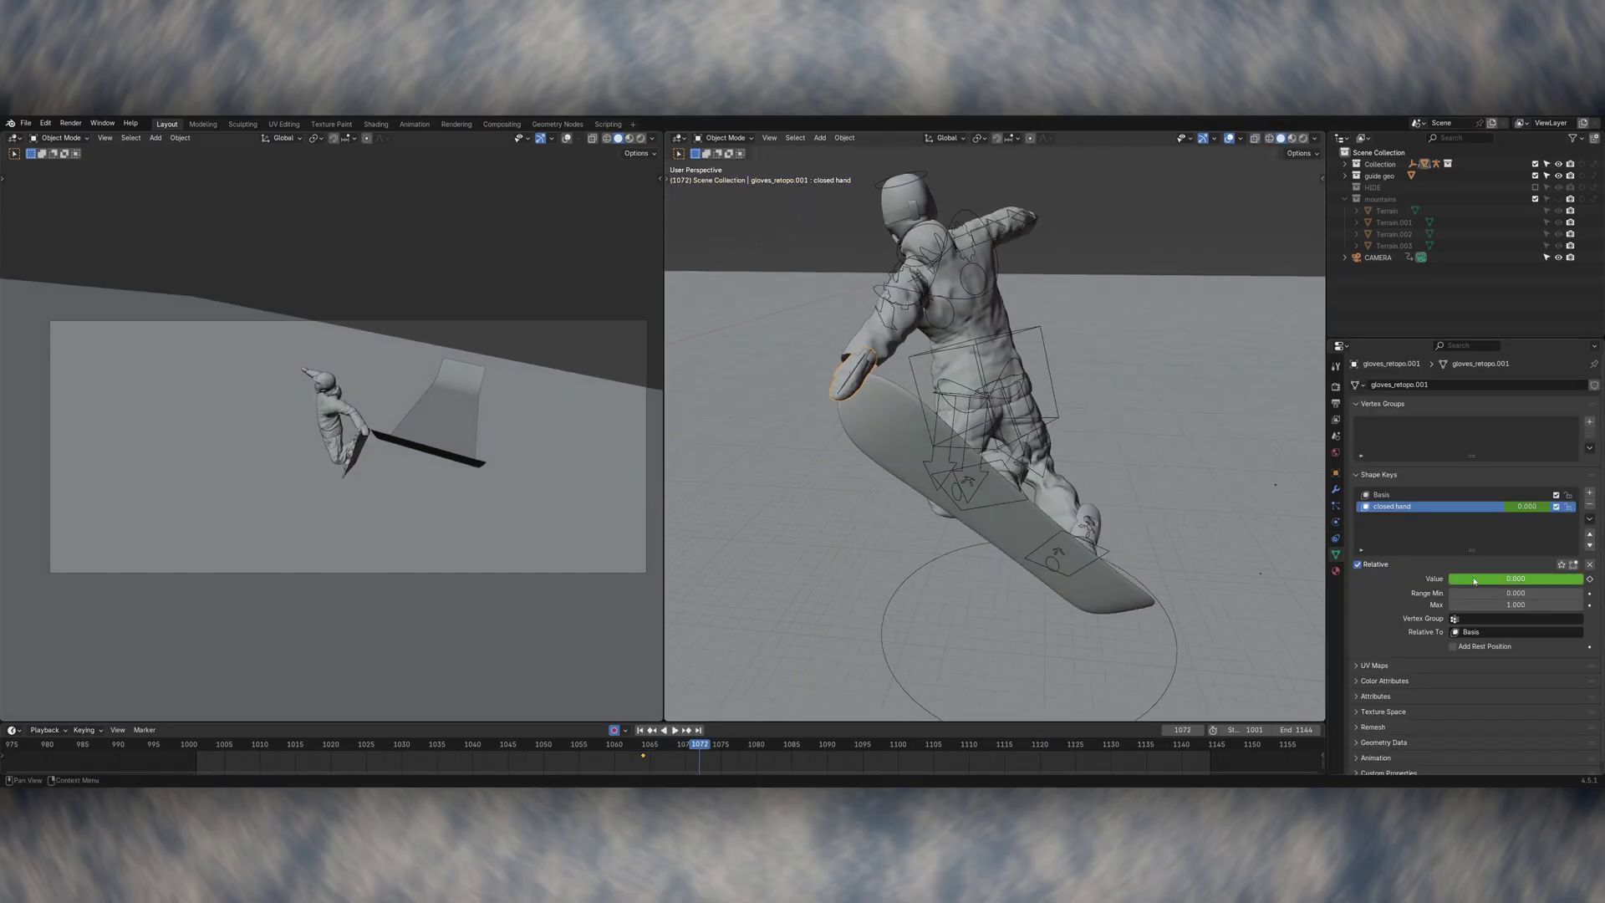
drag(1546, 575, 1581, 575)
key(i)
drag(706, 751, 771, 751)
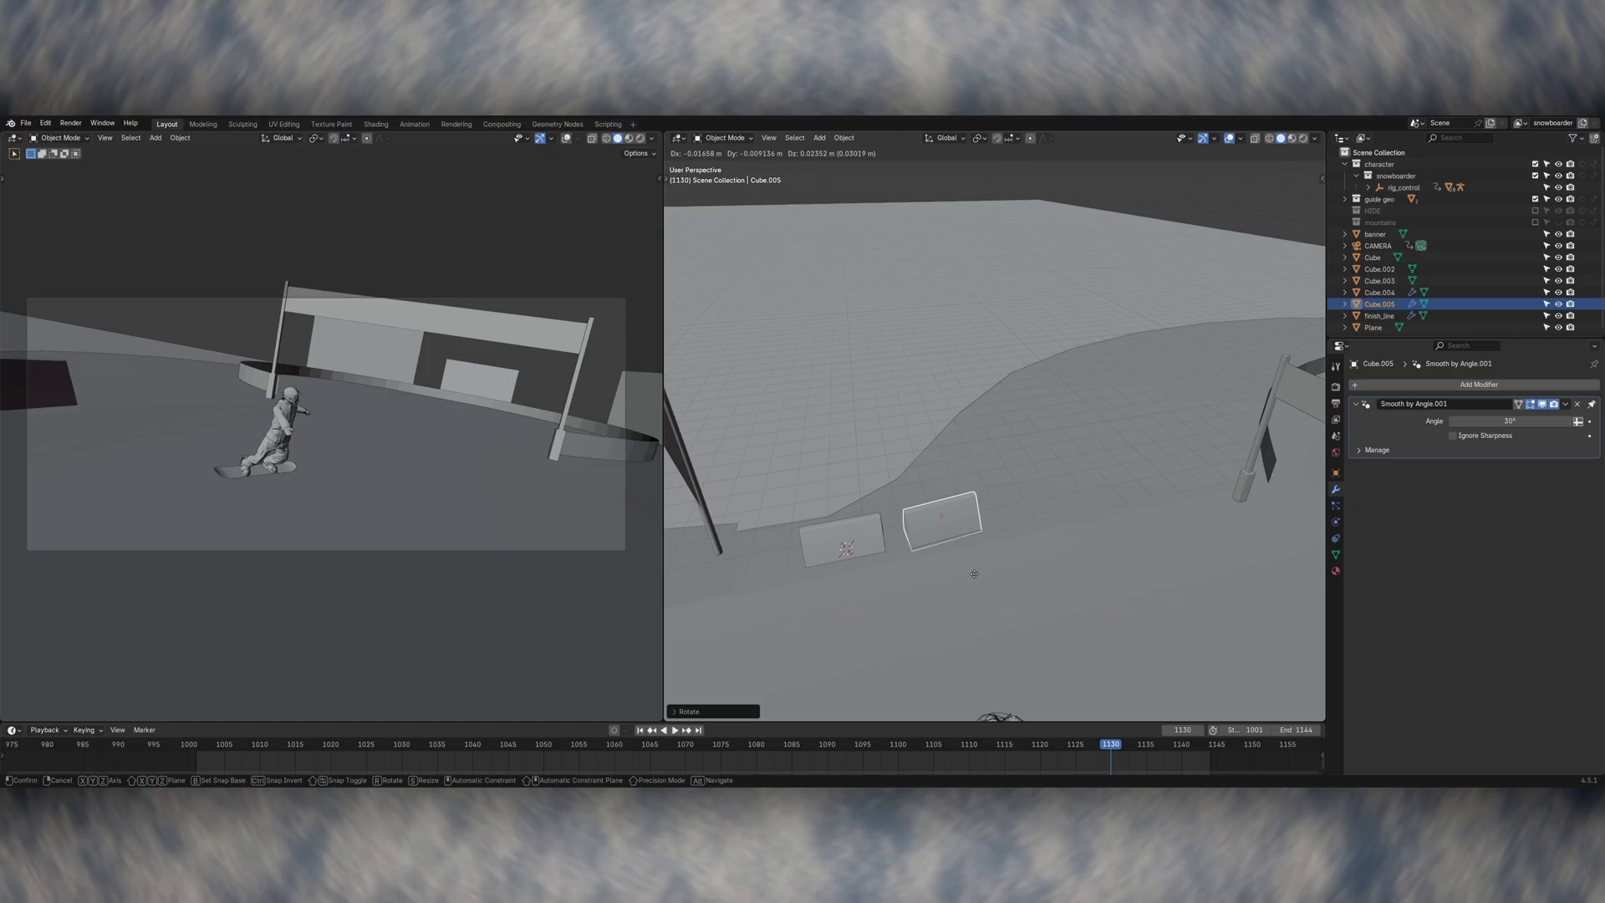
Step: Position a thin pole block along the course and duplicate it for another pole
key(g)
click(995, 529)
key(shift+z)
key(shift+d)
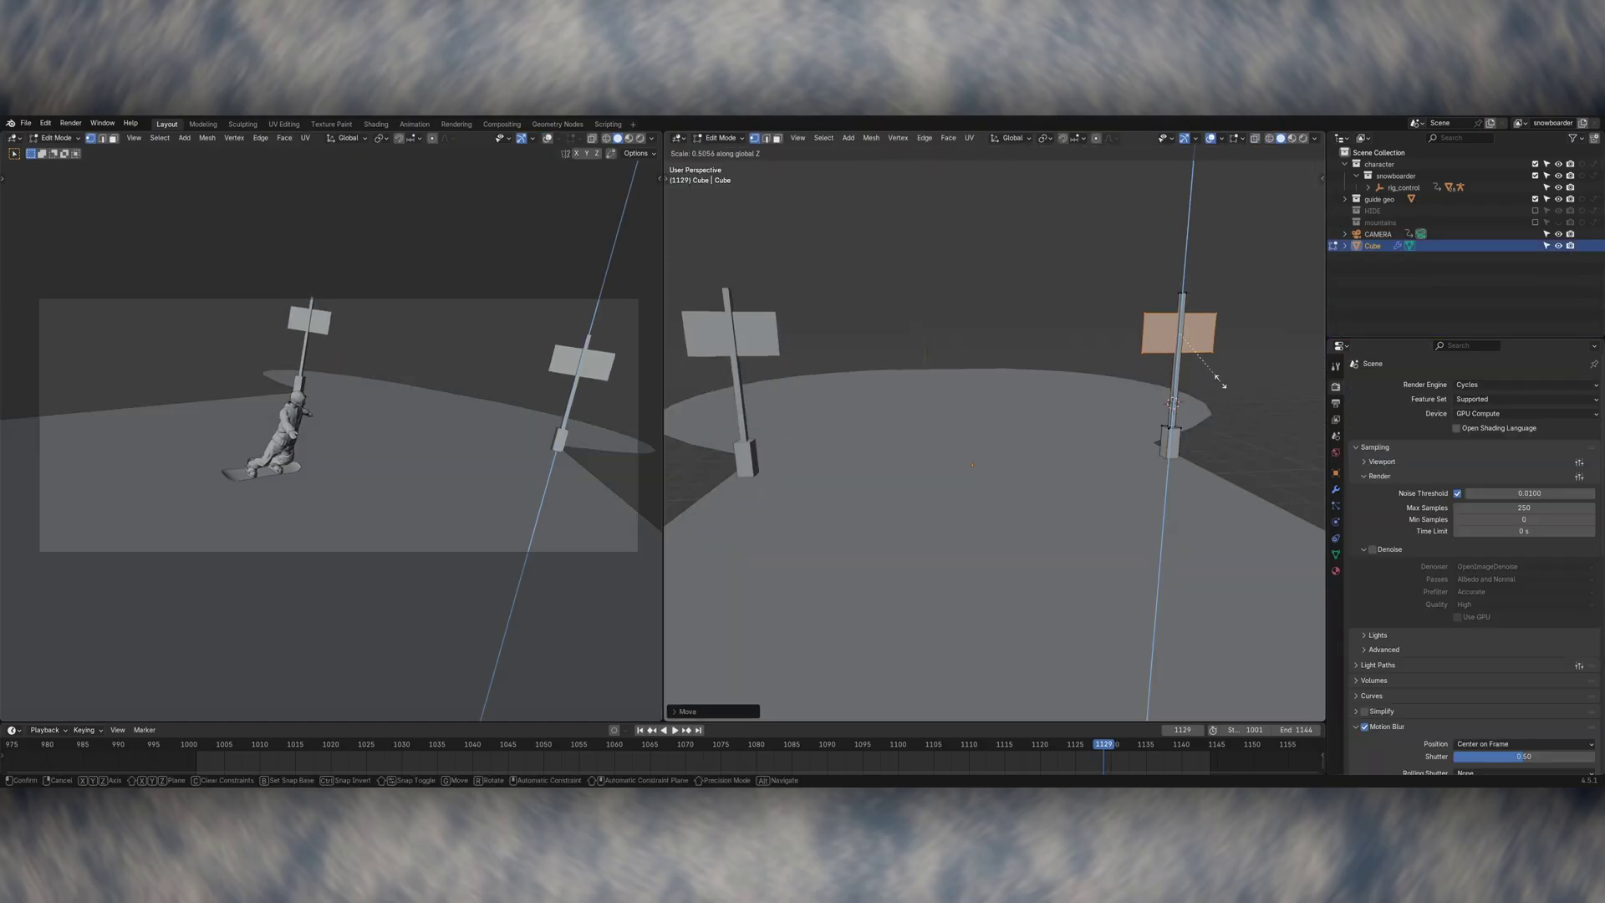
key(g)
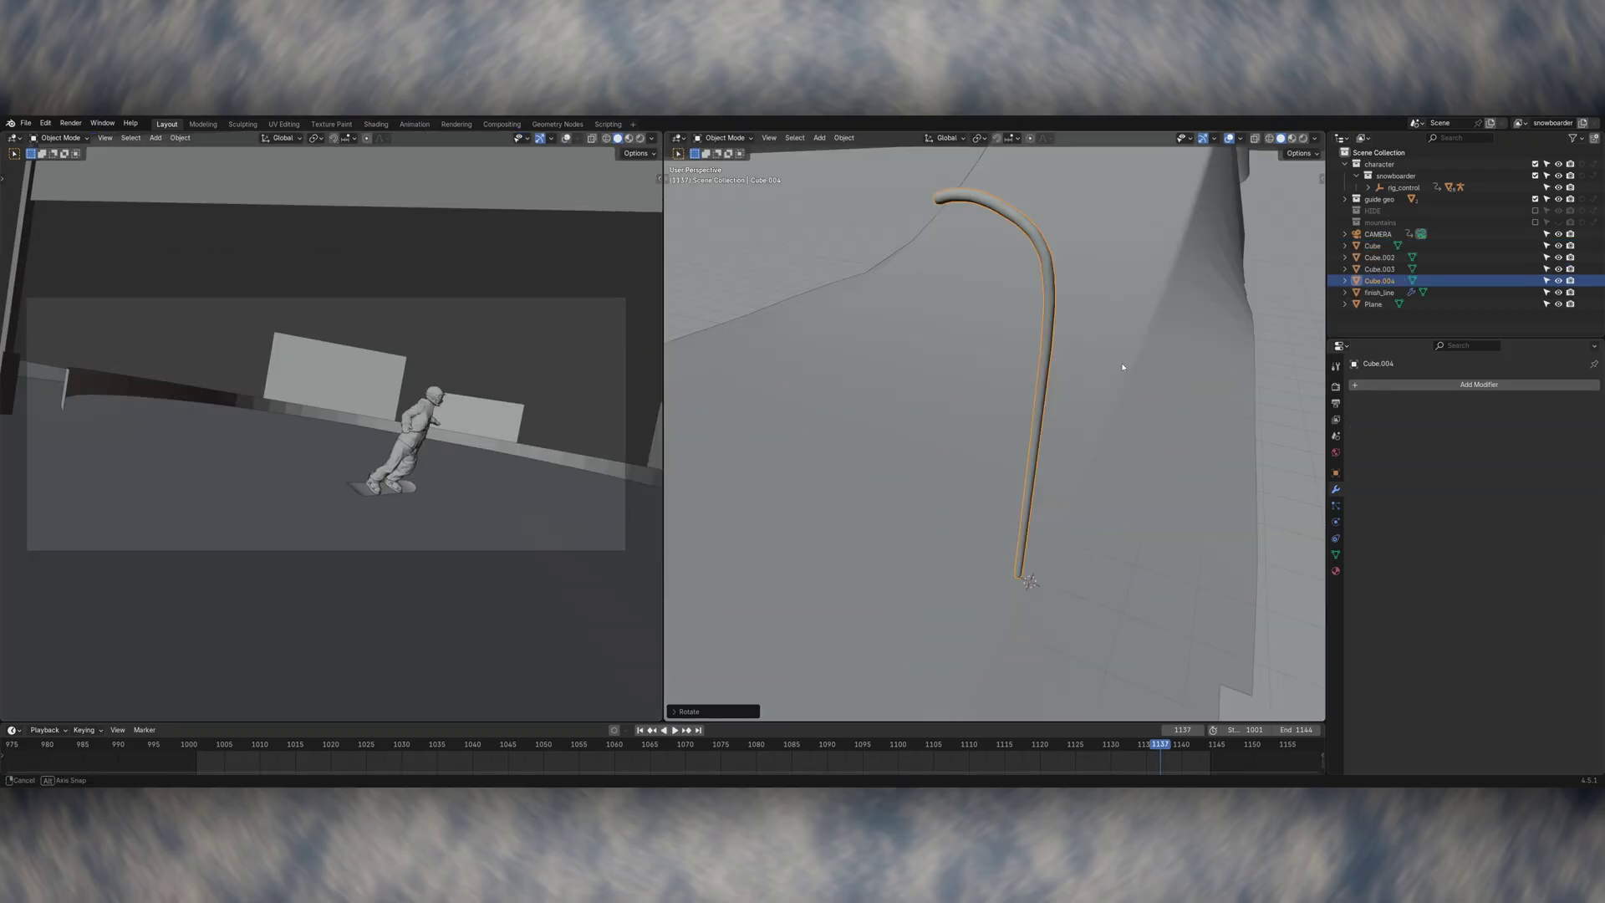
middle_drag(1095, 536, 1074, 554)
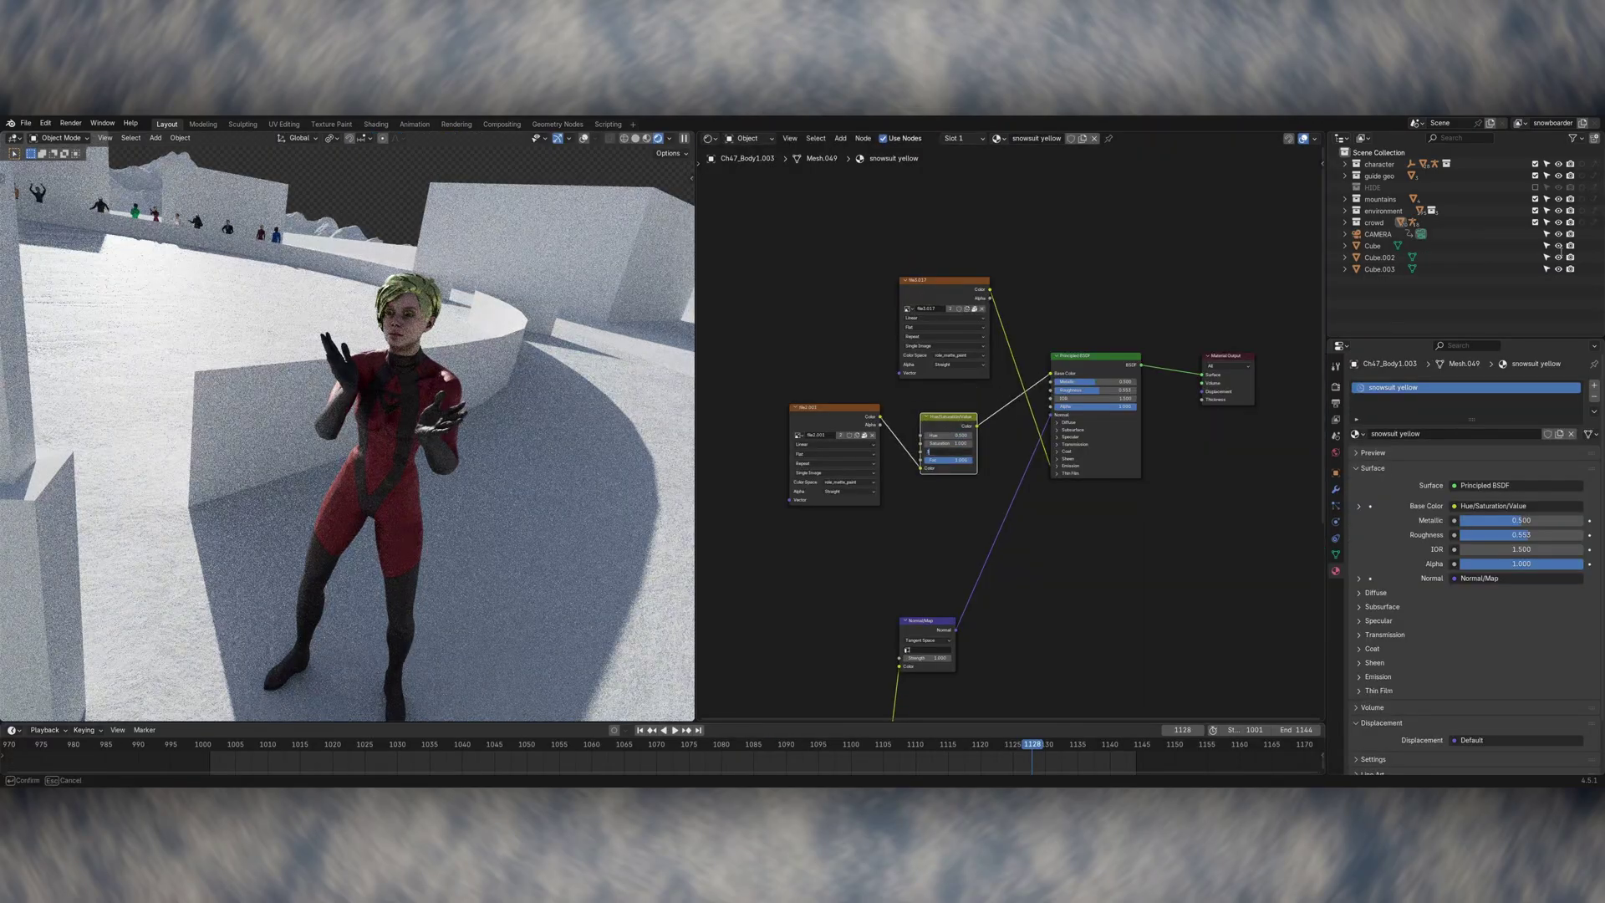
Step: Shift the spectator's suit hue from red to yellow and rotate the right forearm
drag(951, 436, 963, 435)
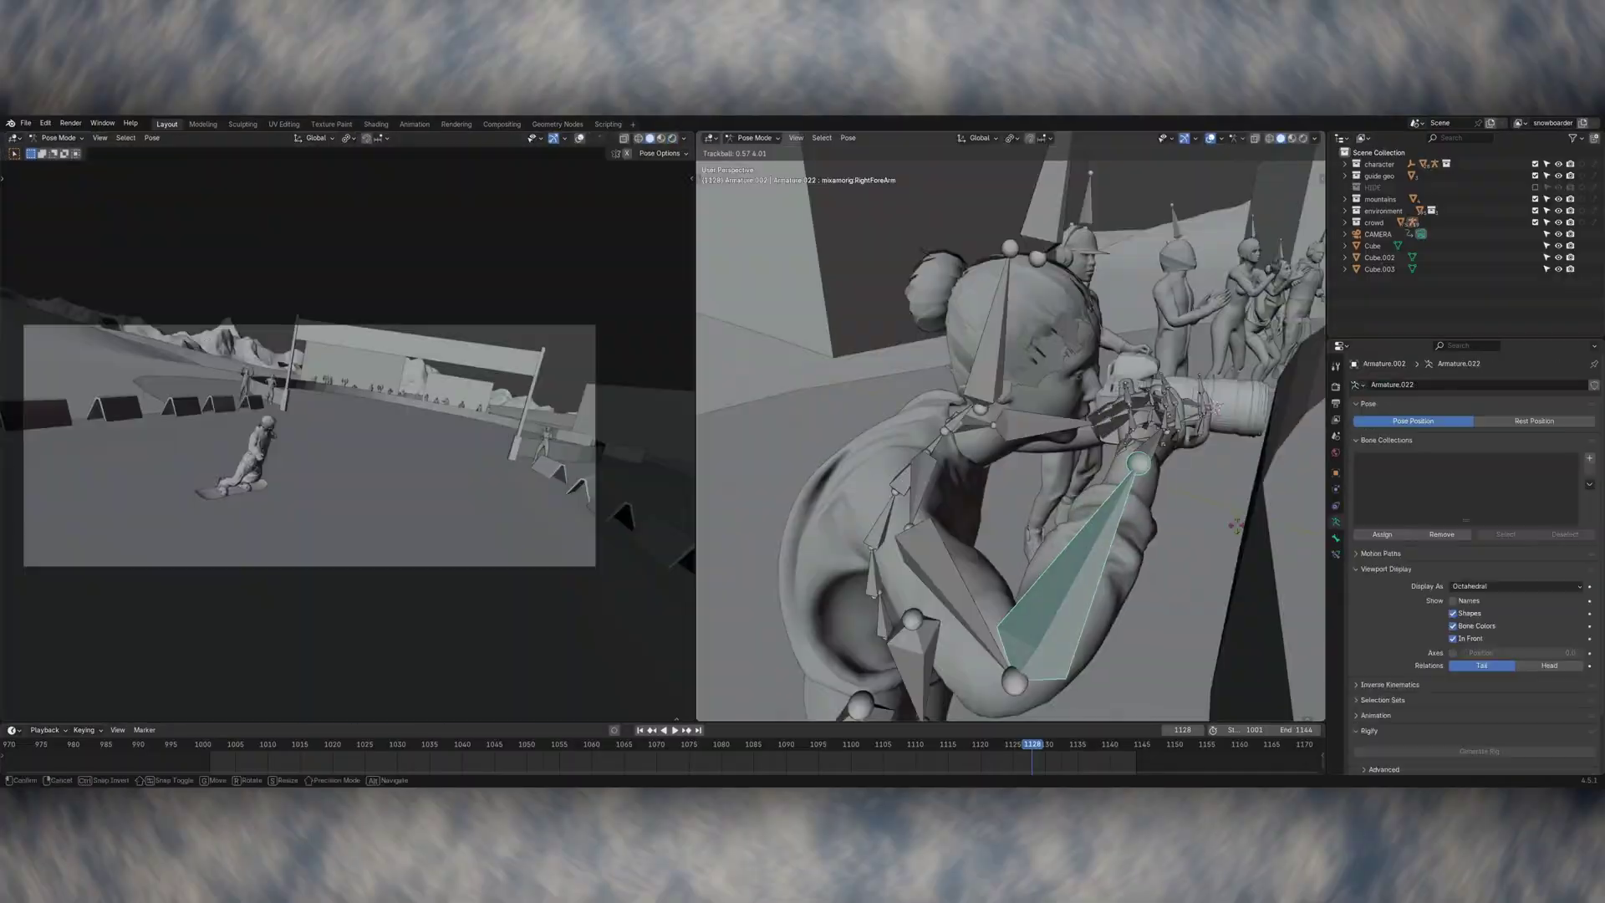
key(Return)
middle_drag(1004, 435, 967, 483)
Step: Raise the spectator's left forearm into a cheering pose, checking it at the last frame
click(967, 483)
key(r)
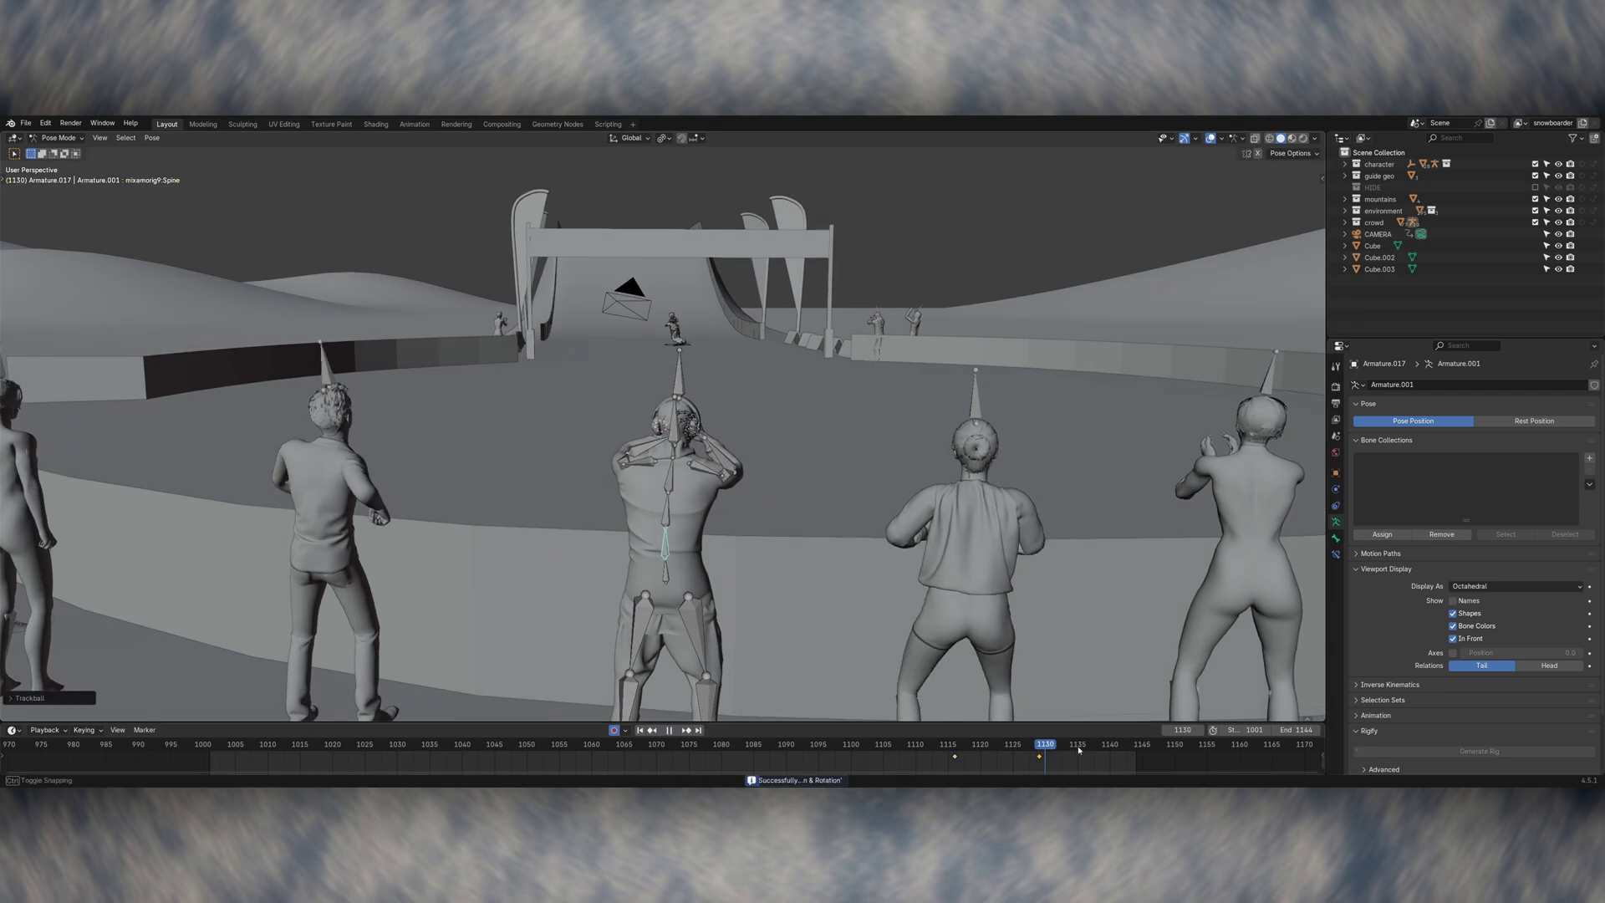
key(space)
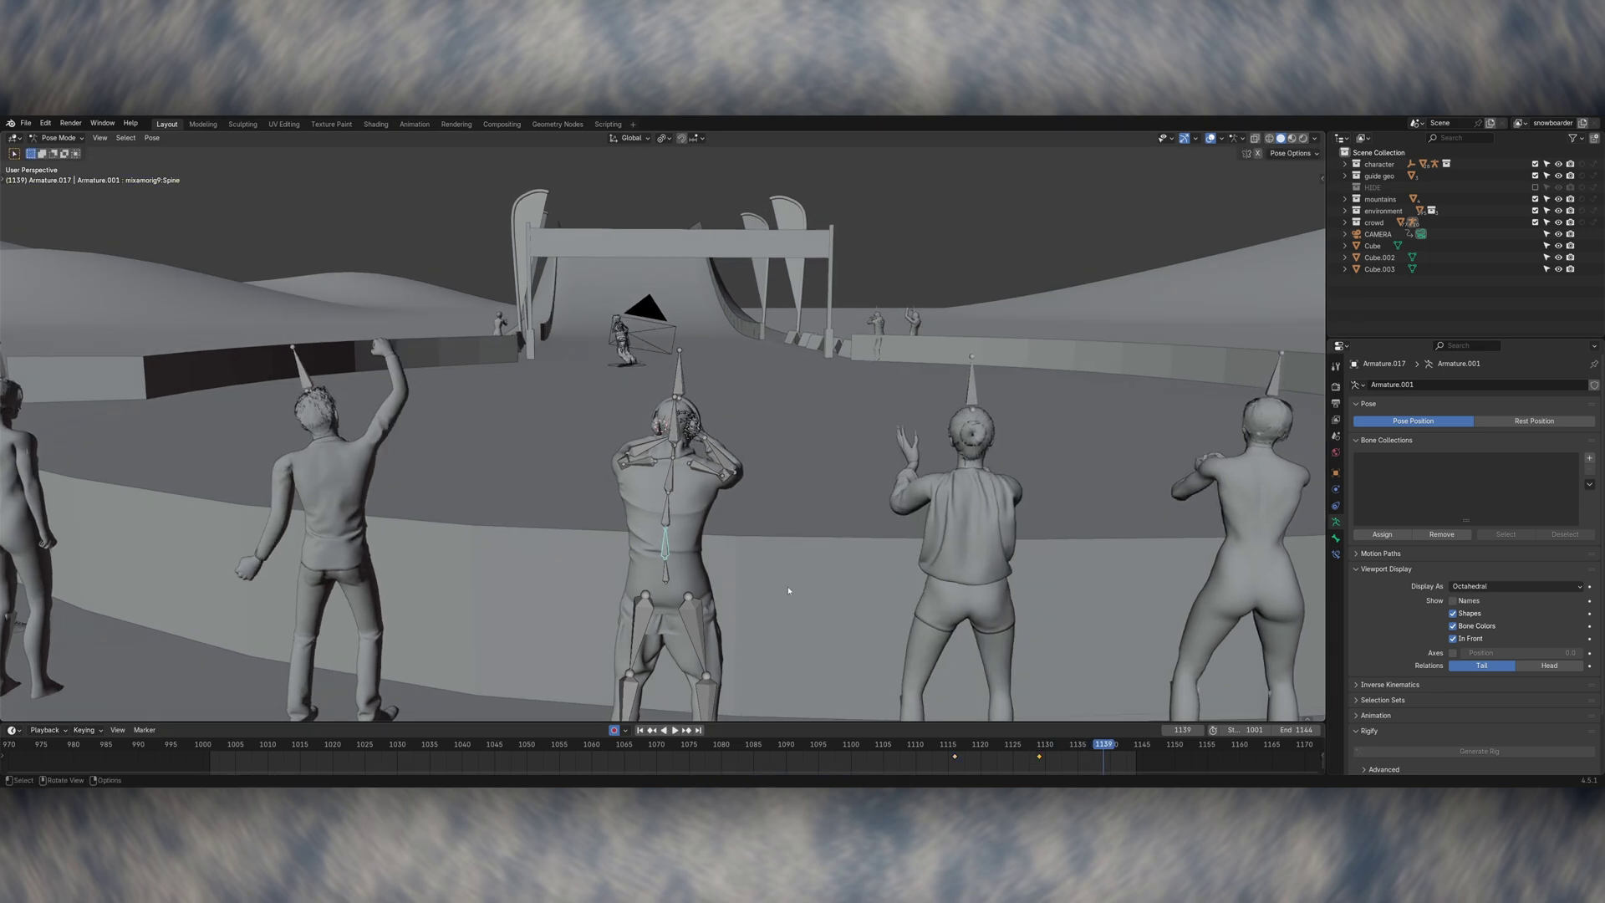
key(Return)
key(shift+Right)
middle_drag(644, 500, 665, 492)
middle_drag(920, 702, 806, 494)
Step: Rotate the spine bone, then raise a hill in the snow plane with a proportional Z move
key(r)
key(r)
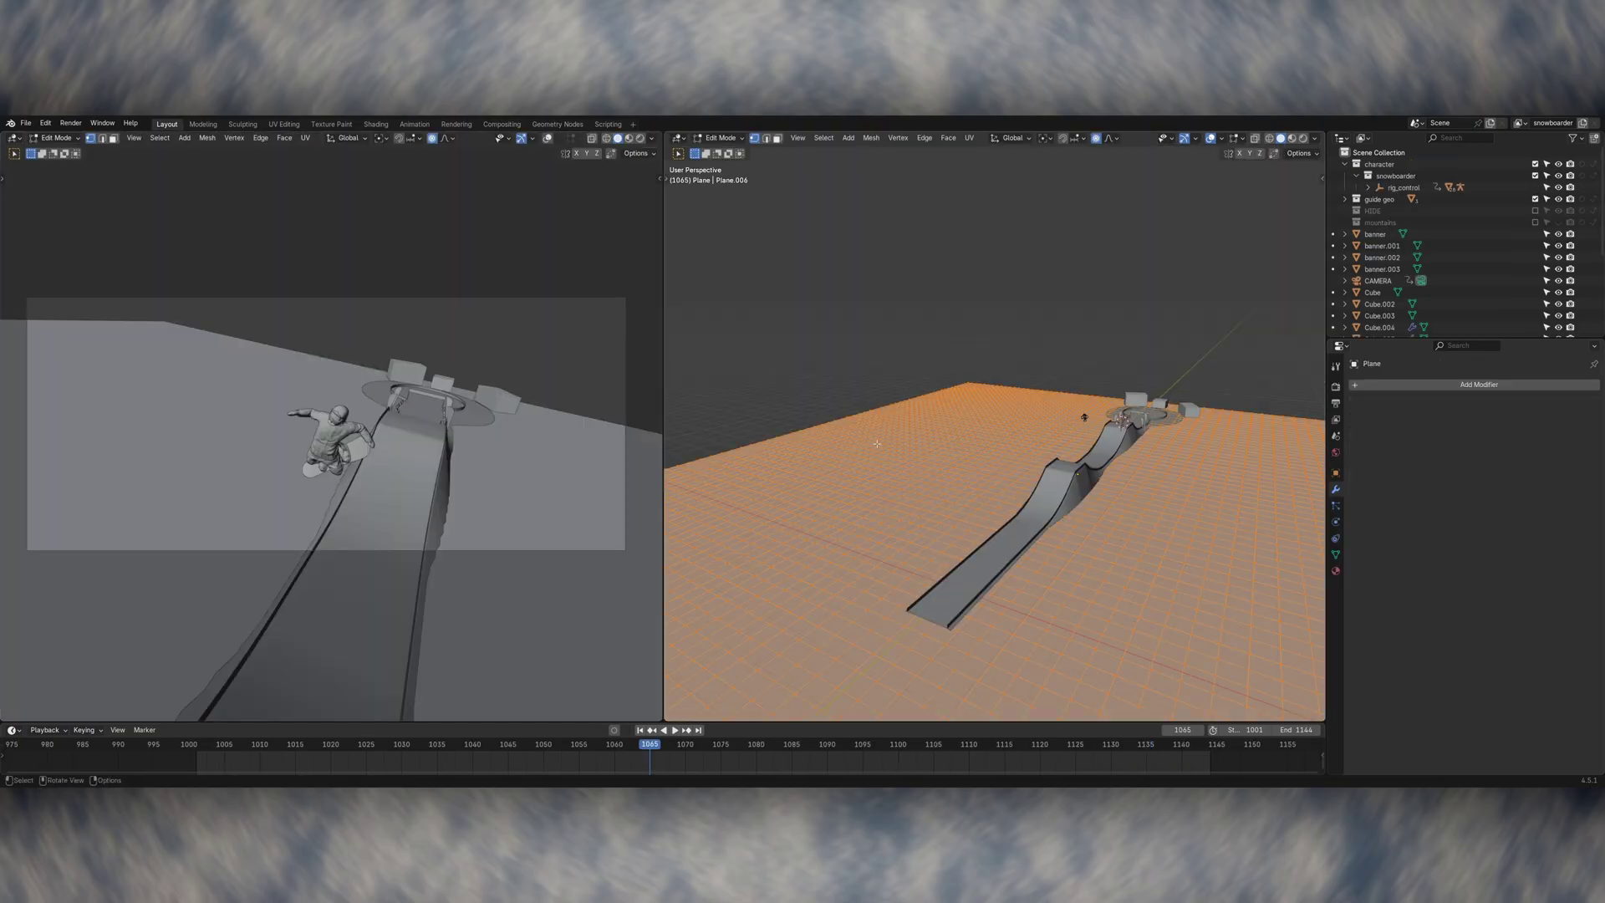
key(g)
key(z)
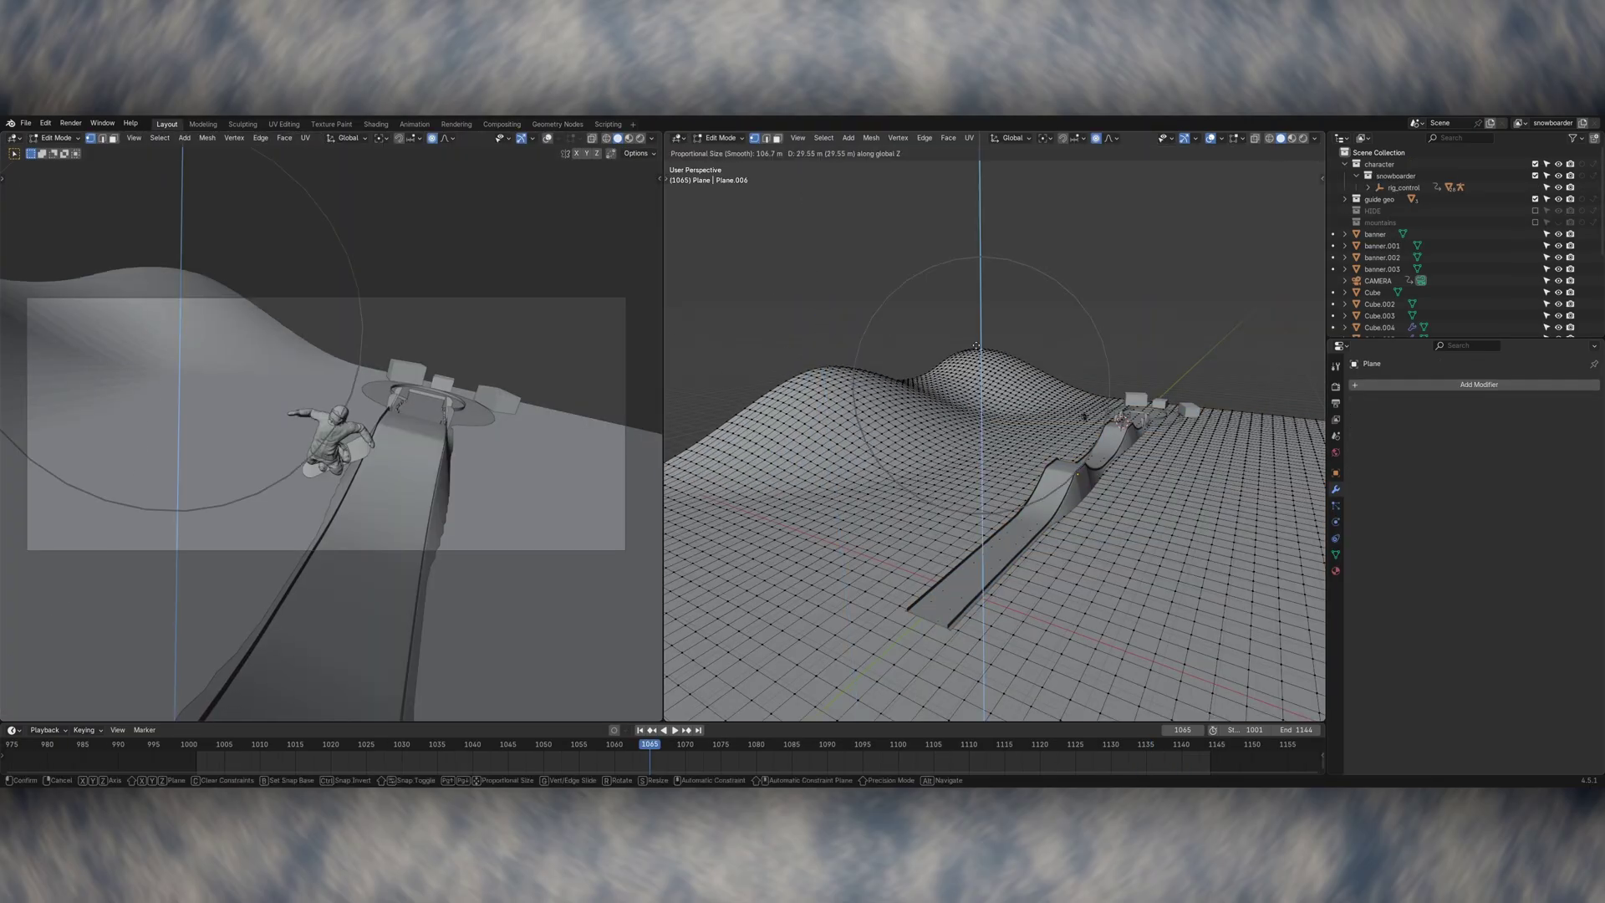
alt+middle_drag(1102, 386, 950, 428)
click(923, 397)
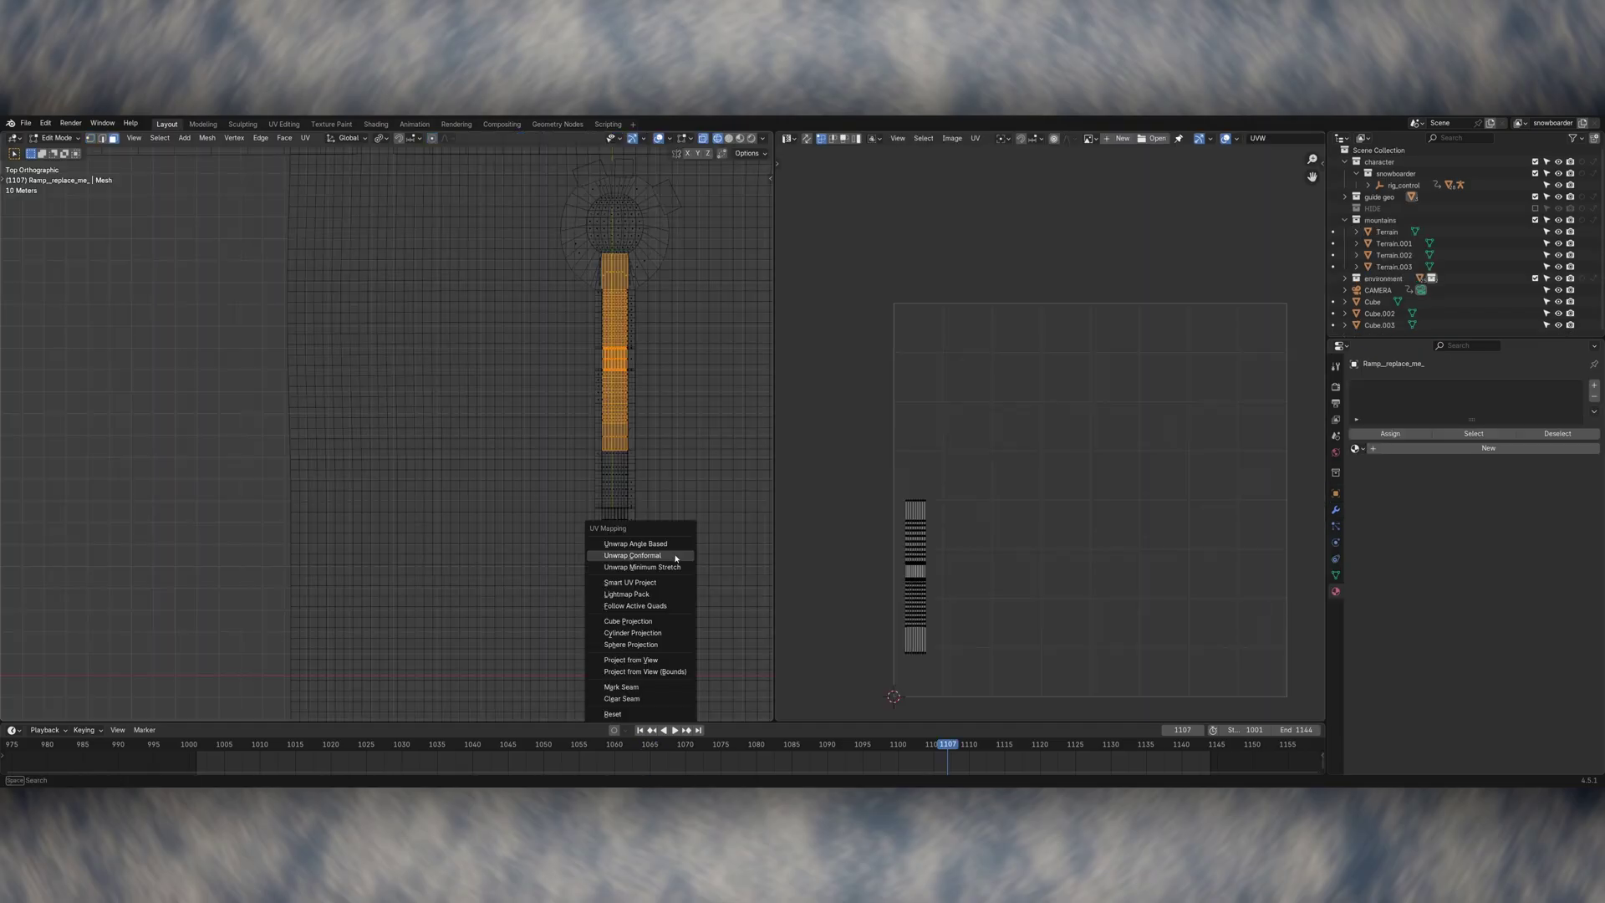
Step: Unwrap the ramp's UVs and set the slope_trails Bump strength to about 0.19
click(675, 548)
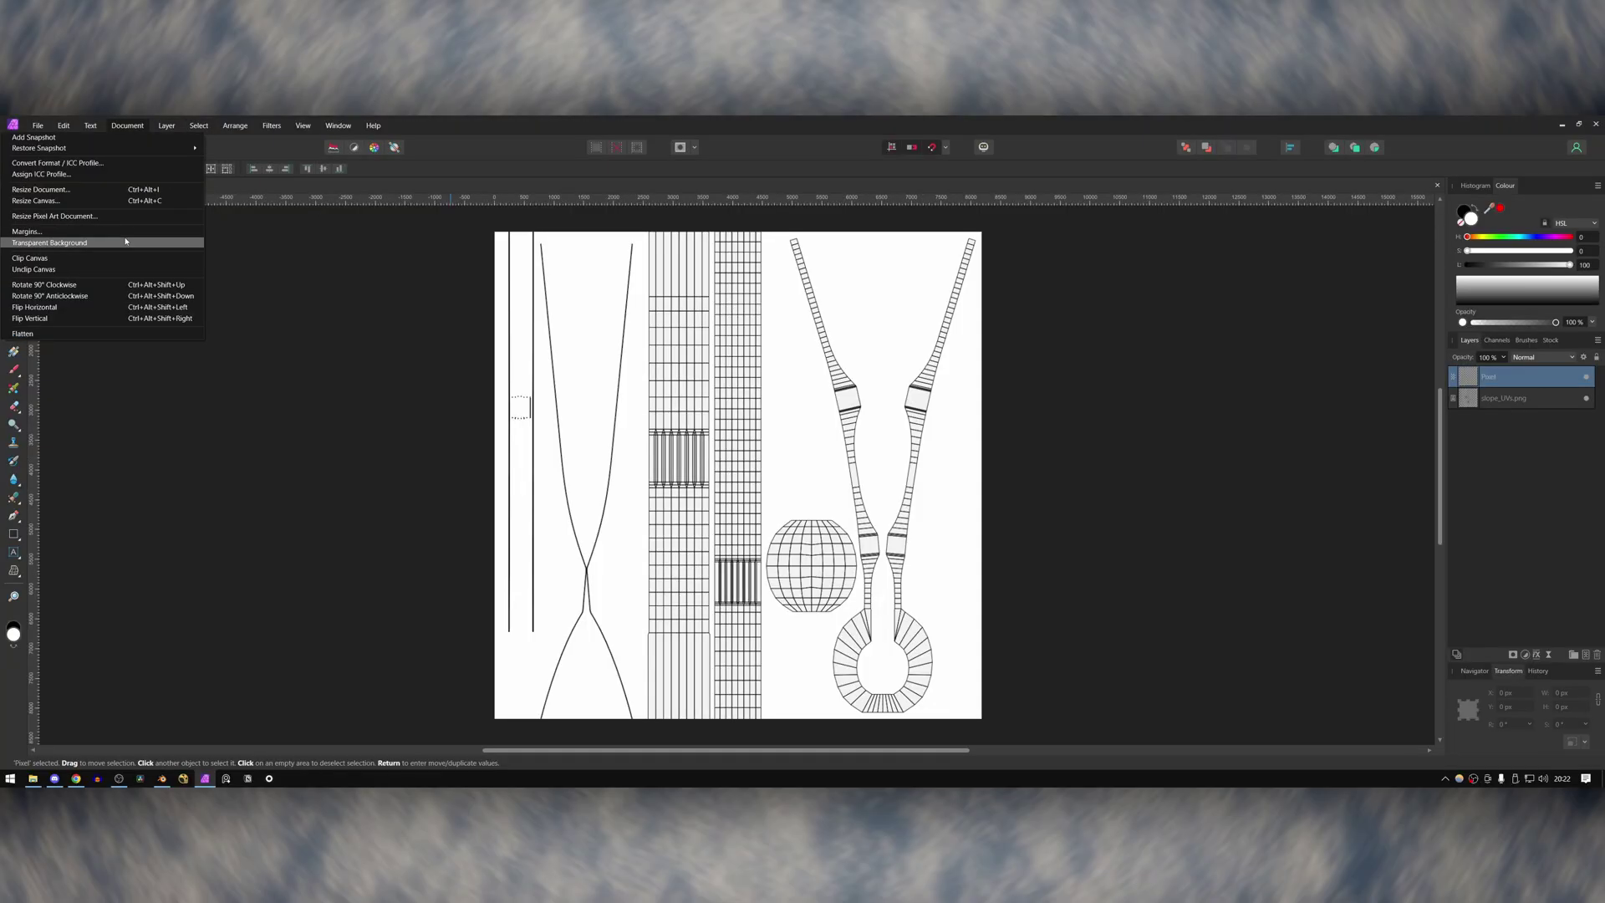
click(125, 242)
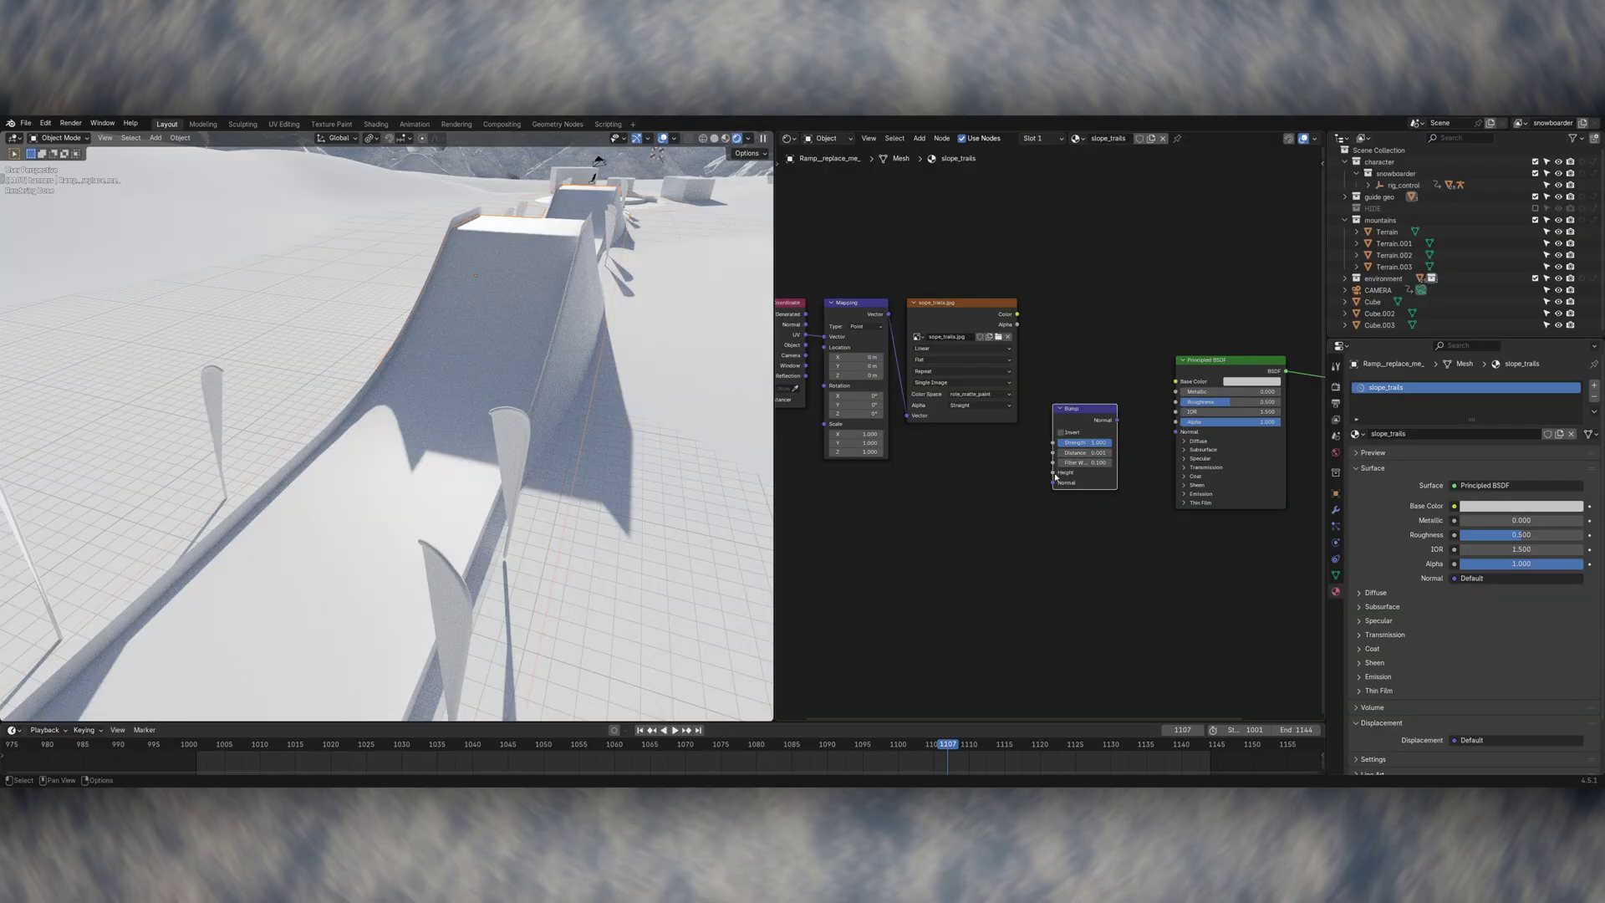
scroll(1045, 485, down, 2)
middle_drag(540, 517, 619, 505)
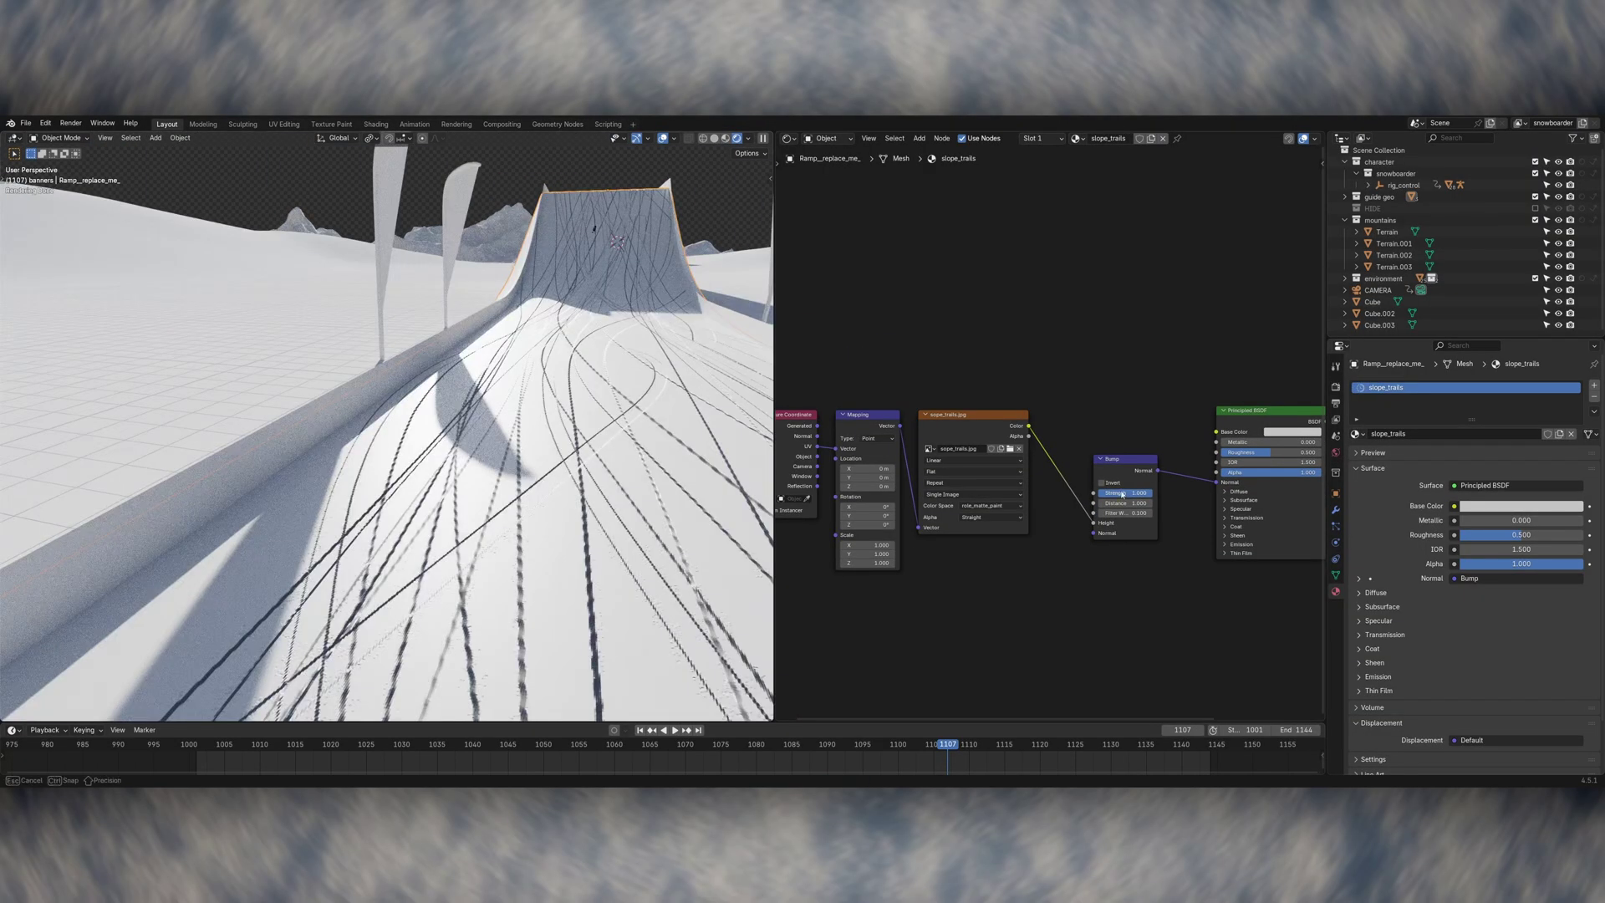
drag(1115, 495, 1079, 501)
key(KP_0)
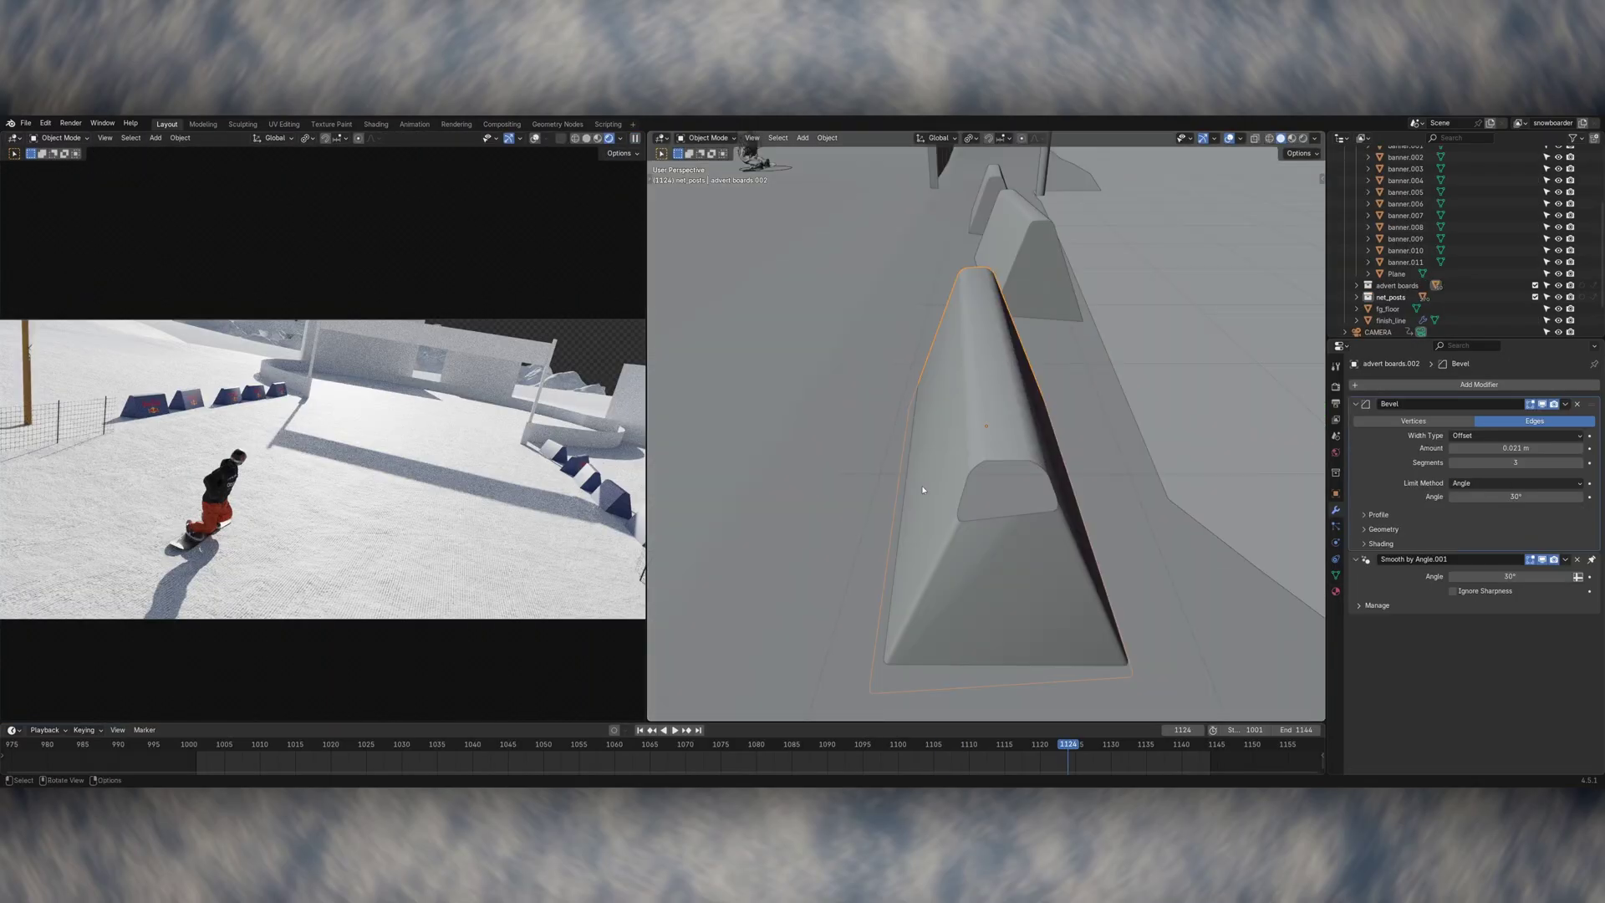
Step: Select the advert boards together and rotate them
scroll(845, 435, down, 10)
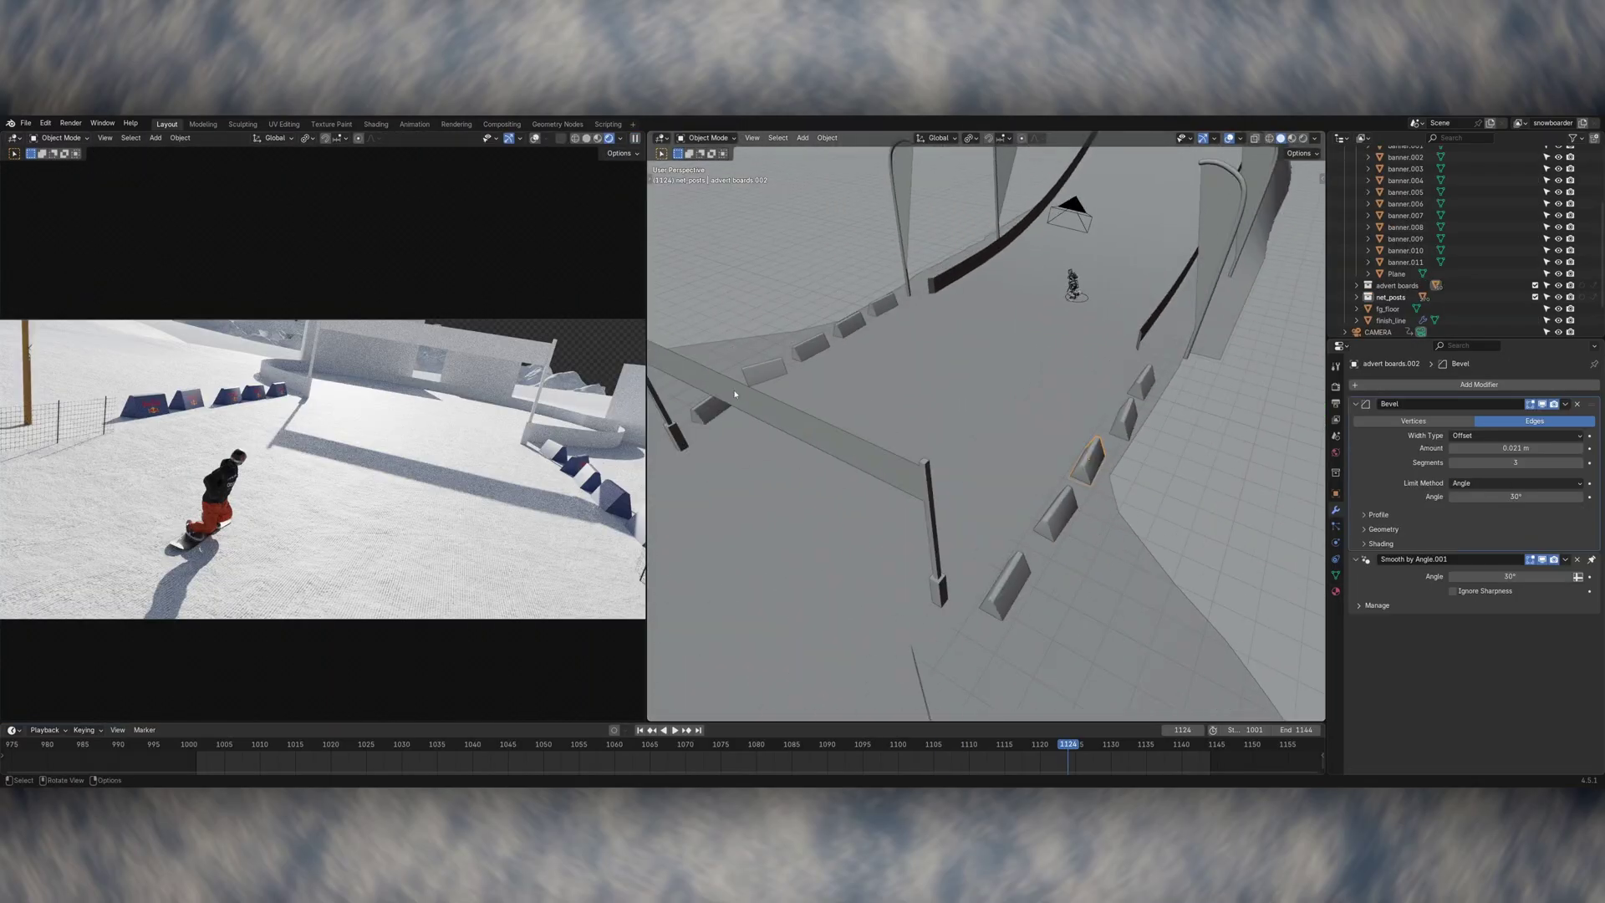
shift+click(879, 310)
key(alt+r)
click(868, 416)
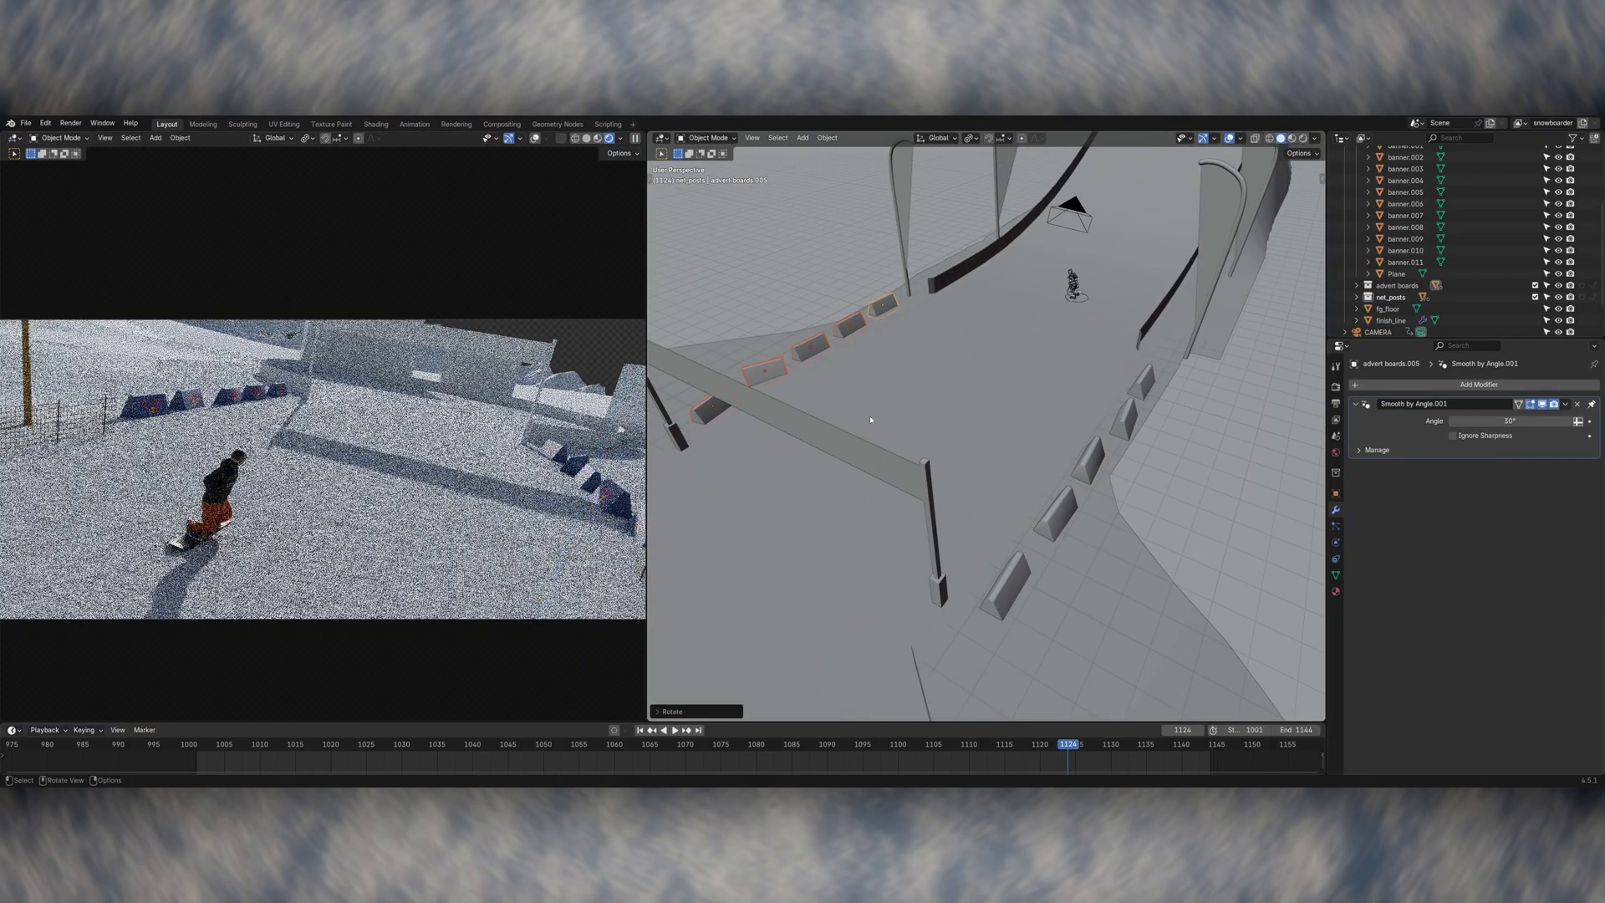
Step: Show the banner material in the Shader Editor and paint high-weight patches on the ground
click(660, 138)
click(694, 239)
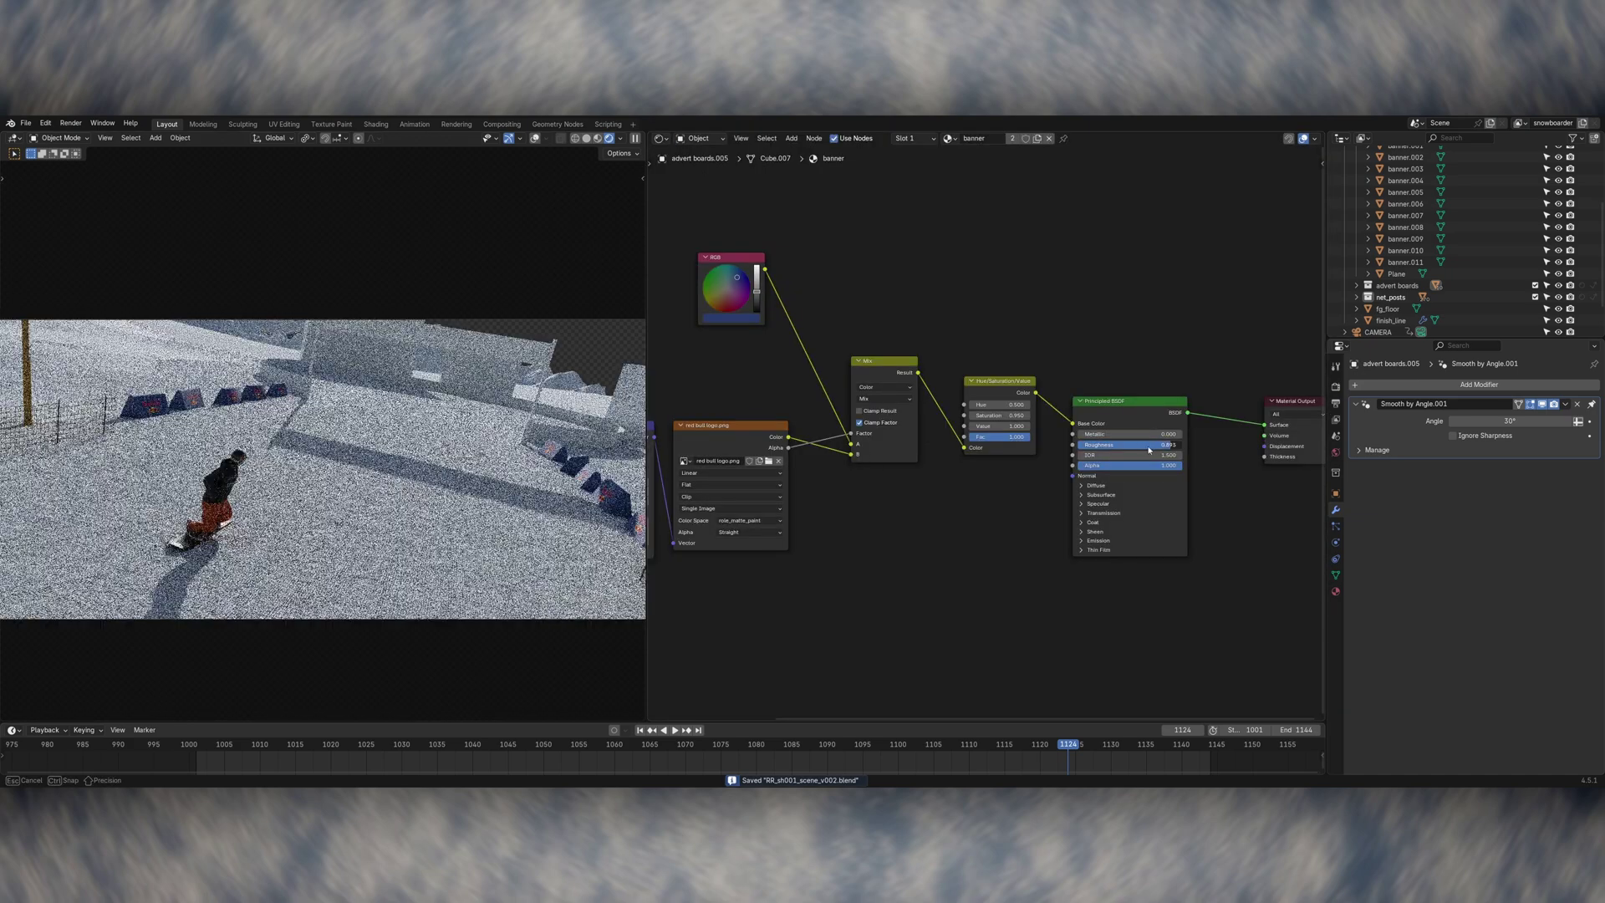
click(661, 138)
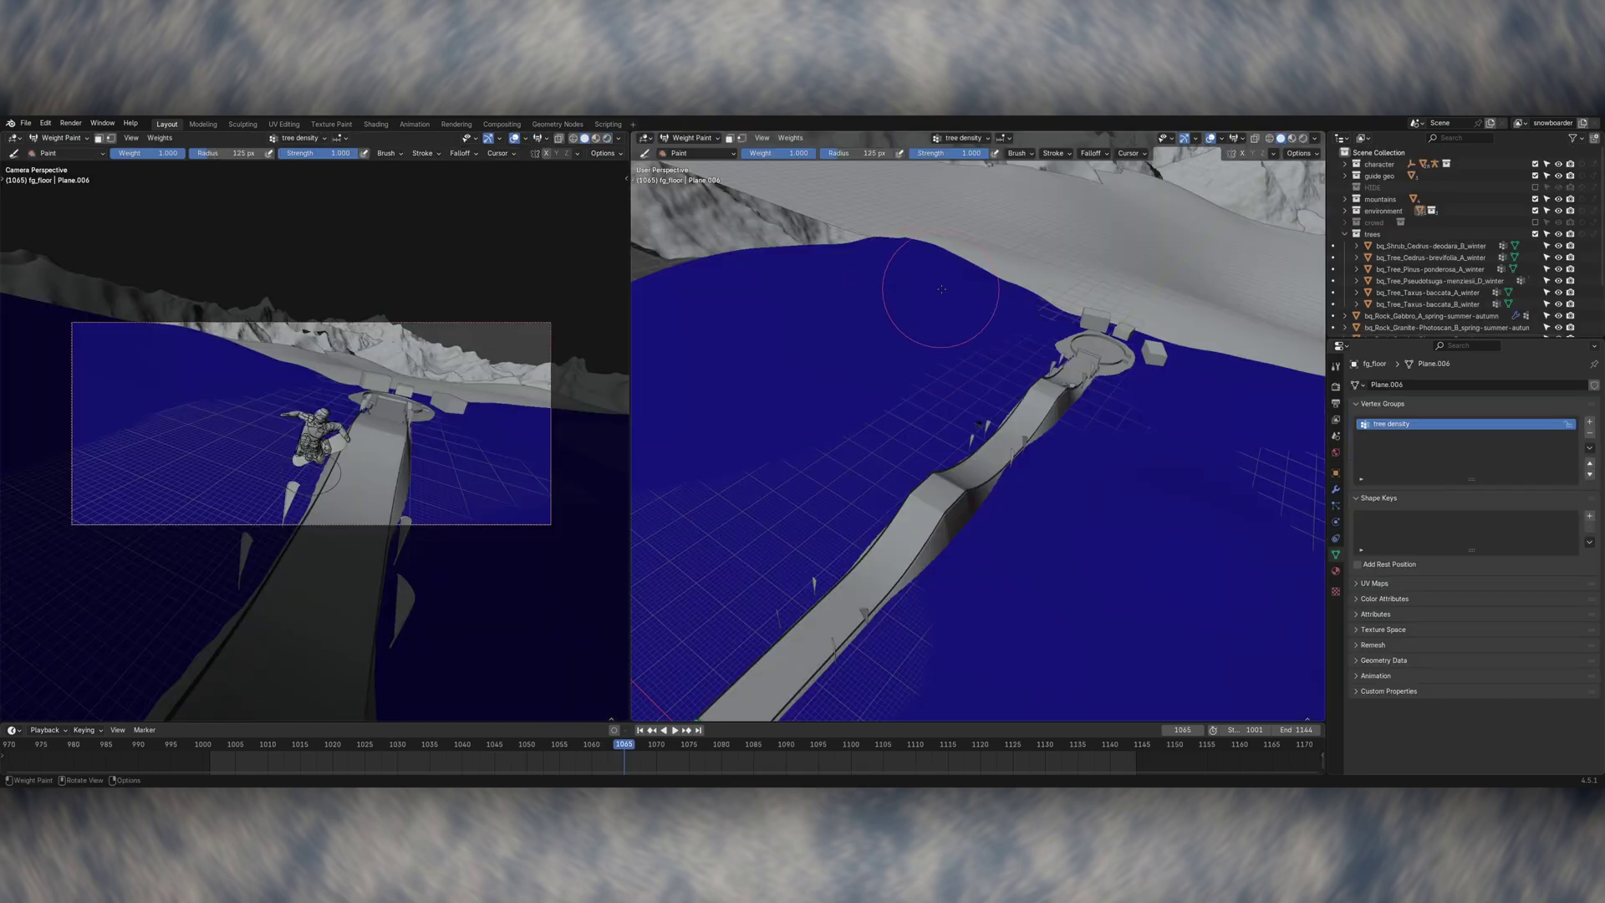
drag(941, 289, 769, 368)
mouse_move(1132, 473)
mouse_down()
mouse_move(1158, 415)
mouse_move(1212, 393)
mouse_up()
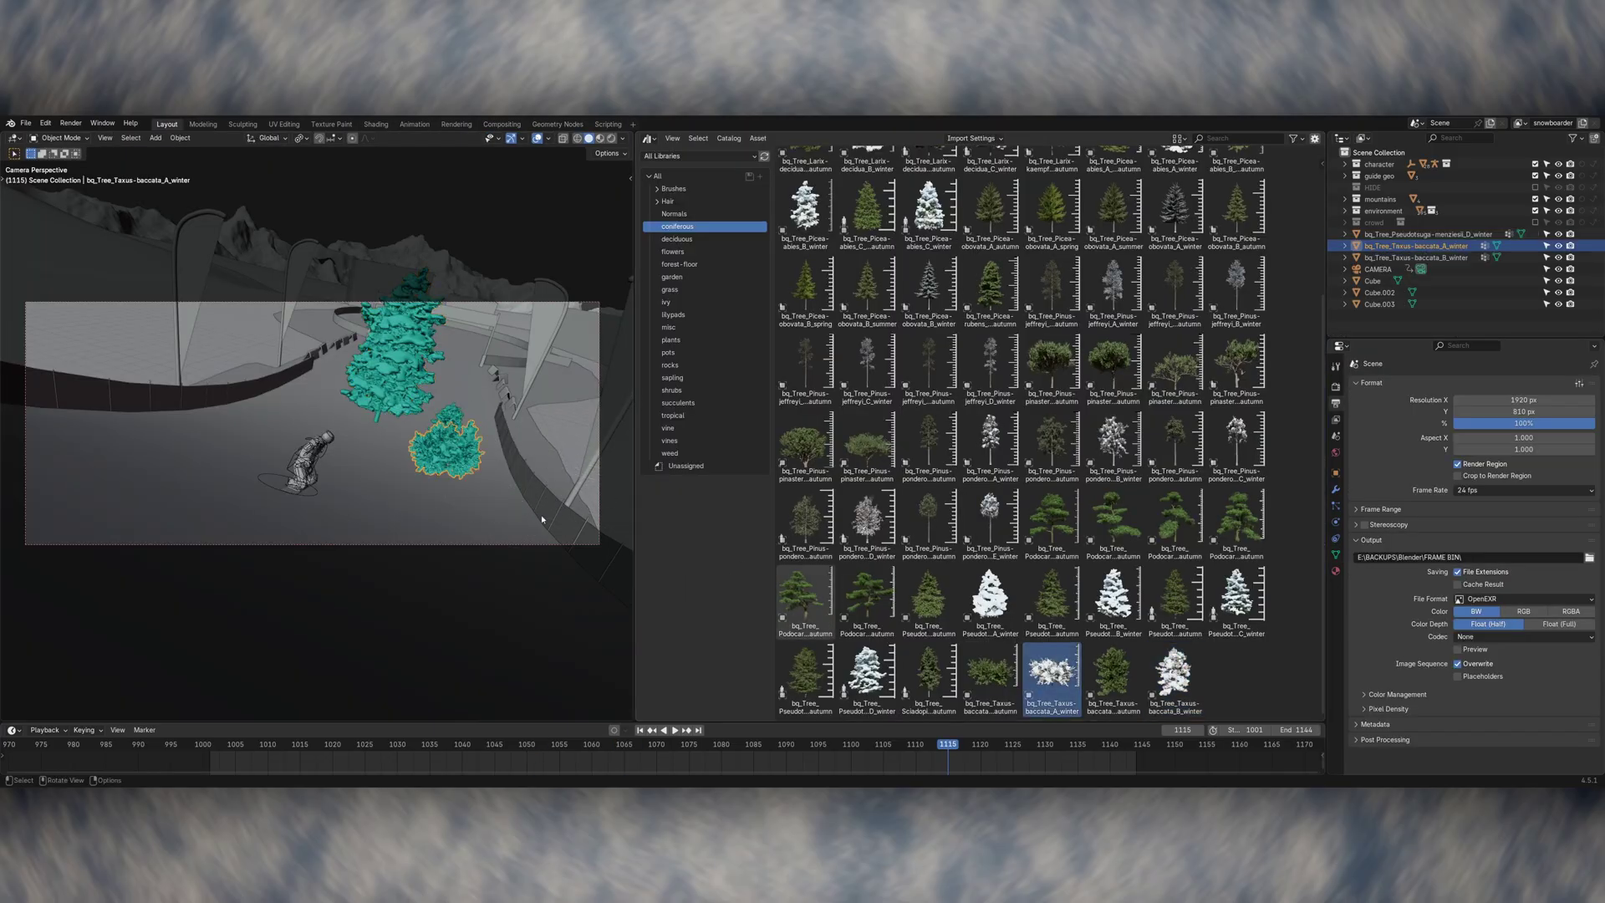
Step: Place a winter pine asset and randomise the scattered trees' sizes
drag(989, 430, 301, 402)
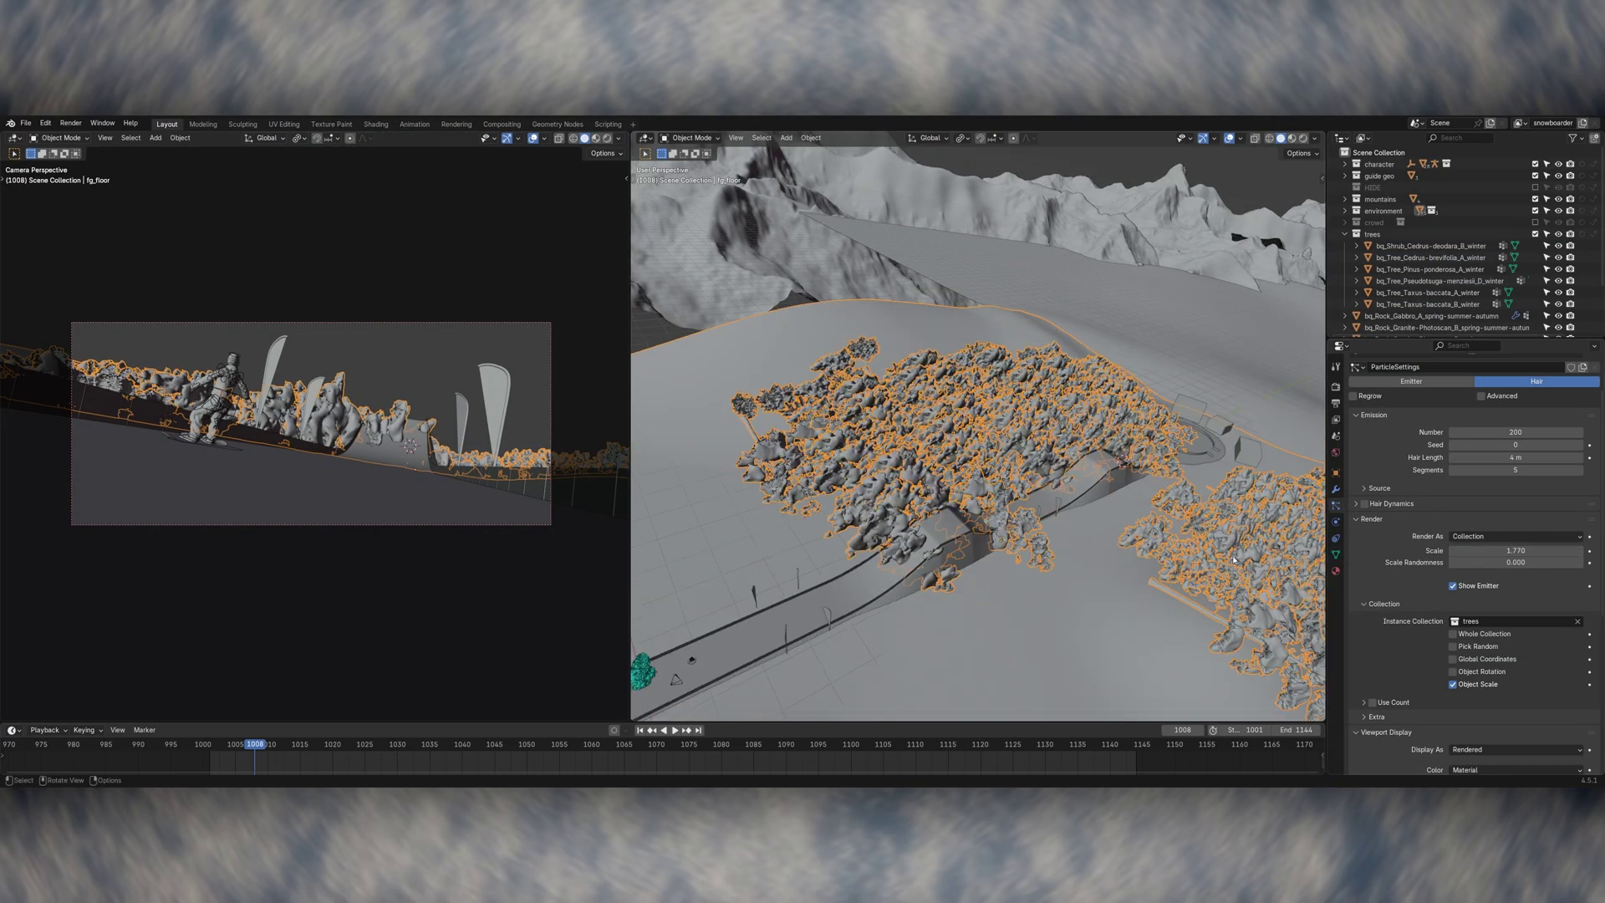
scroll(1471, 586, up, 3)
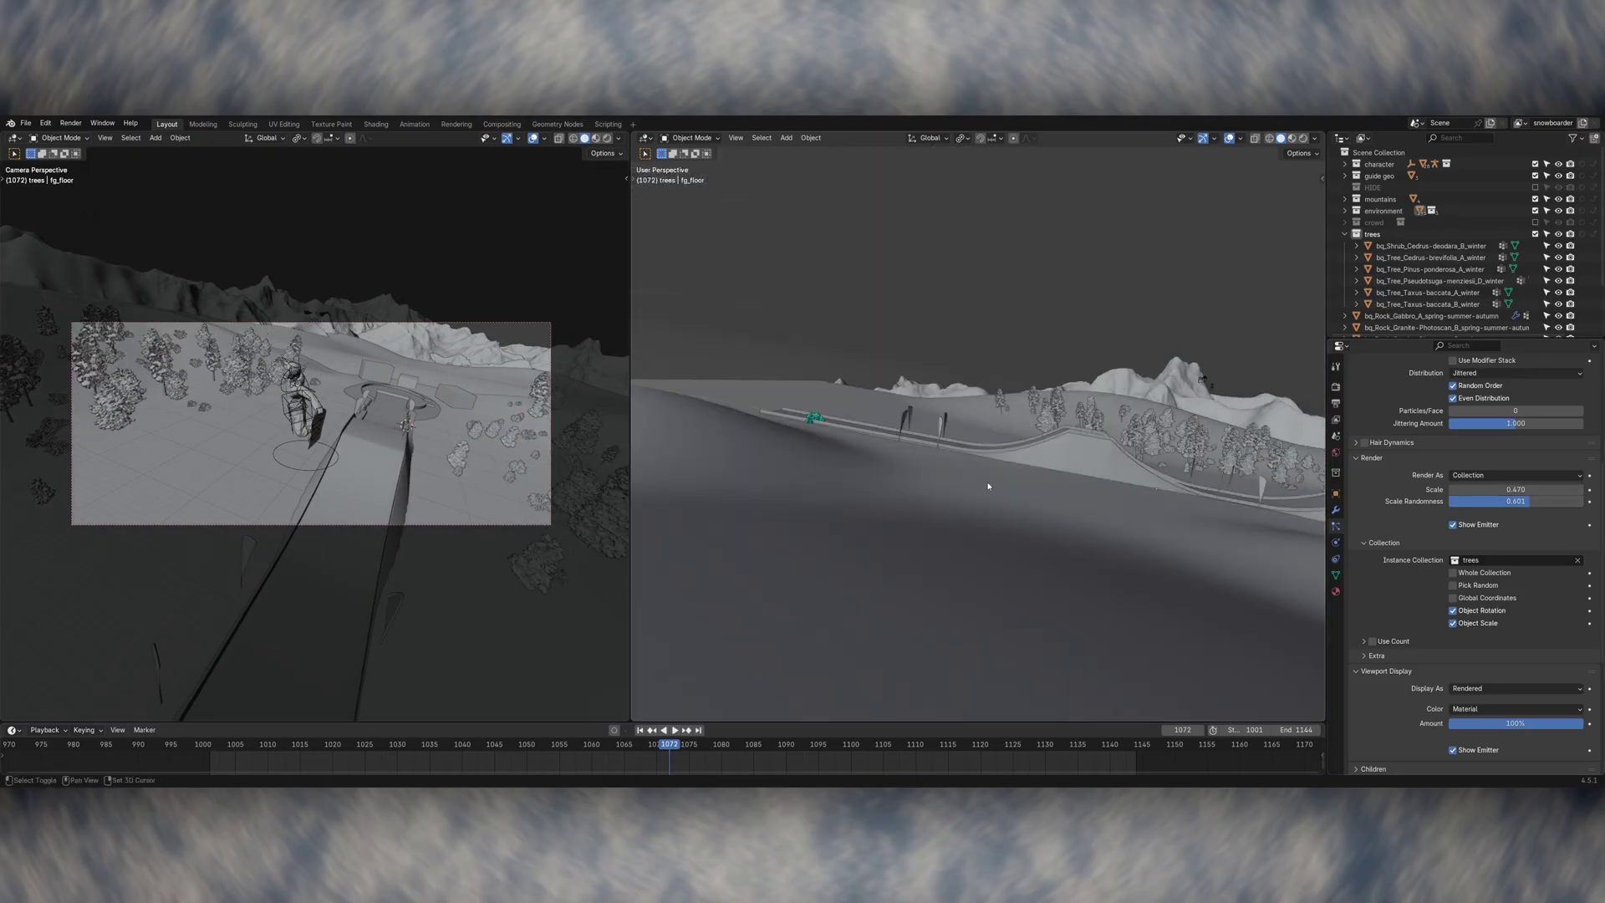
drag(1517, 502, 1491, 506)
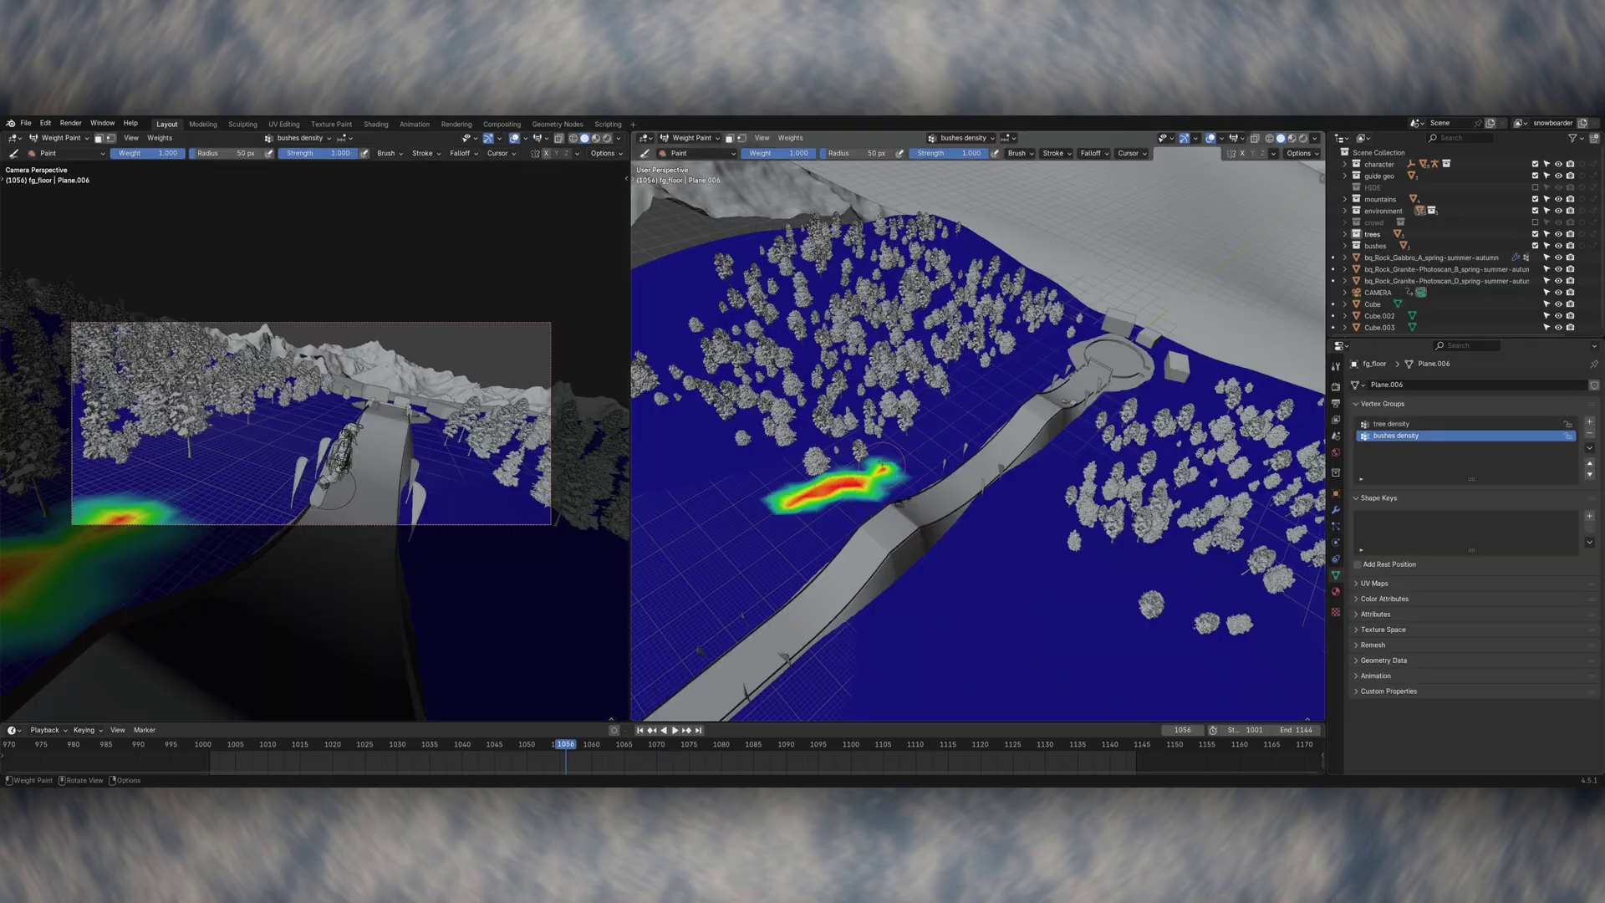
Step: Paint the bushes density group along the slope edge
mouse_move(870, 472)
mouse_down()
mouse_move(947, 383)
mouse_move(1069, 333)
mouse_up()
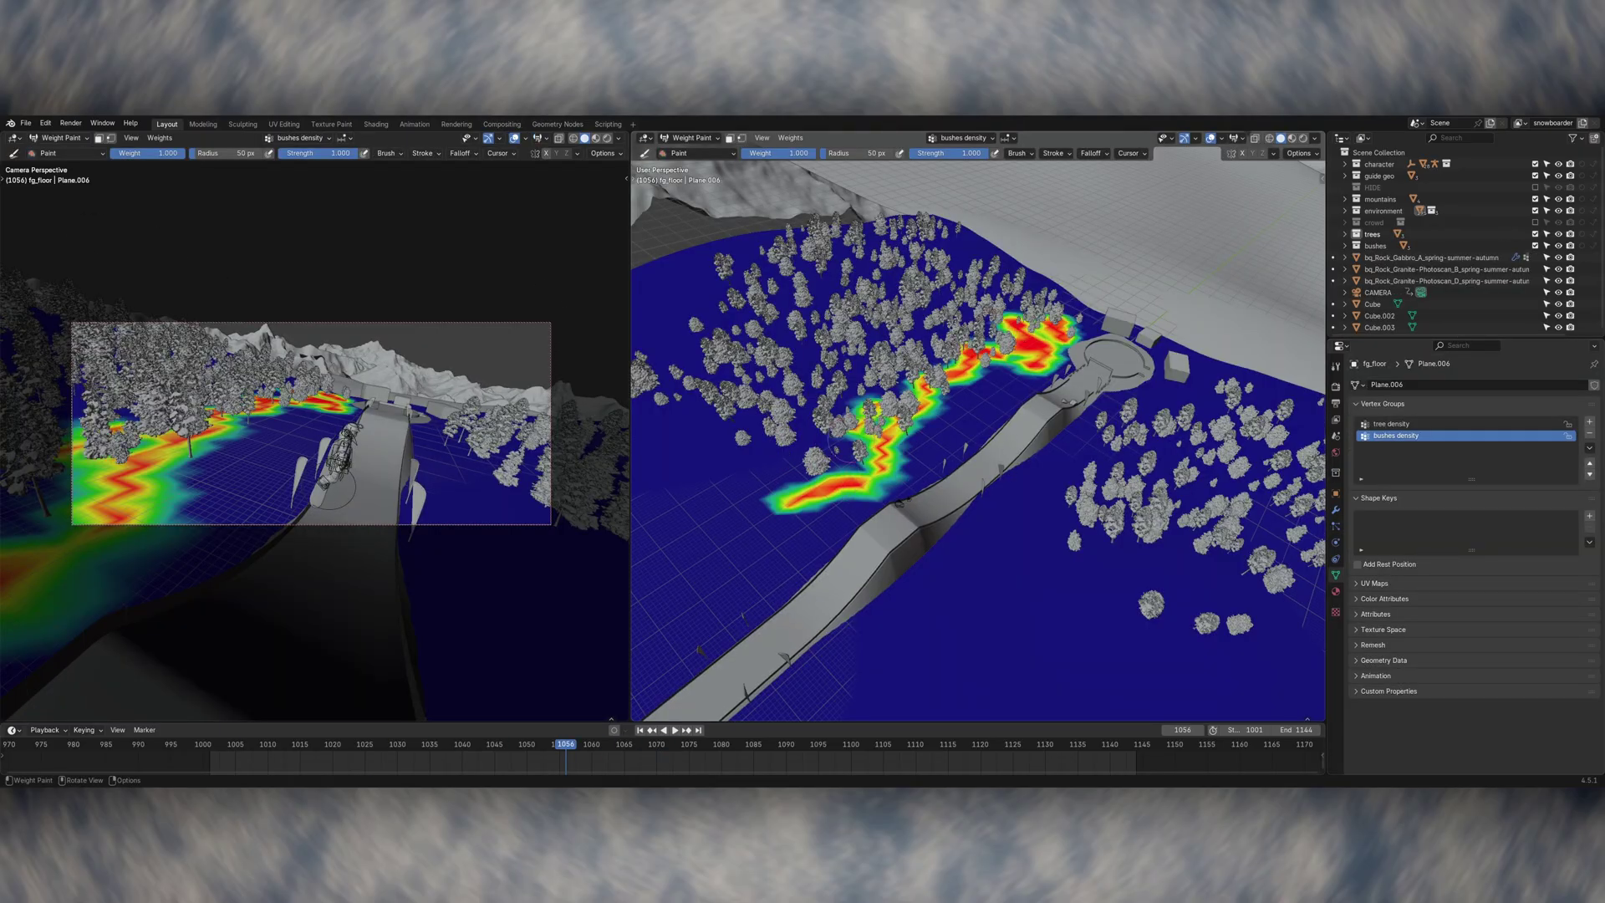
drag(1112, 418, 919, 577)
drag(920, 577, 986, 661)
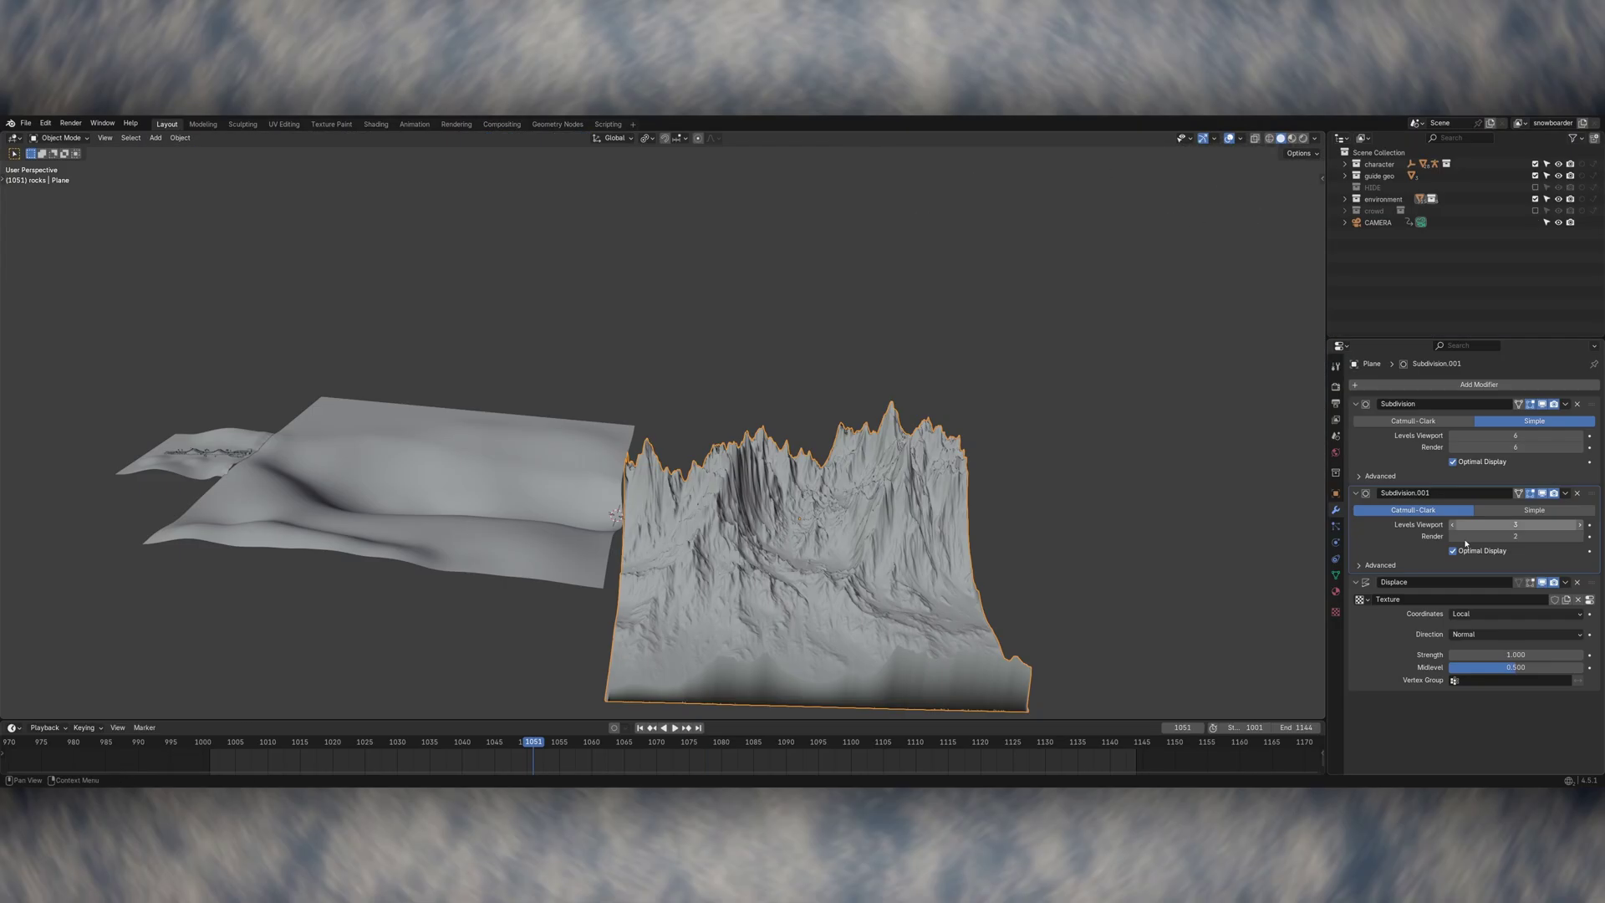
Step: Lower the mountain plane's Displace modifier strength to flatten the ridges
drag(1479, 656, 1497, 656)
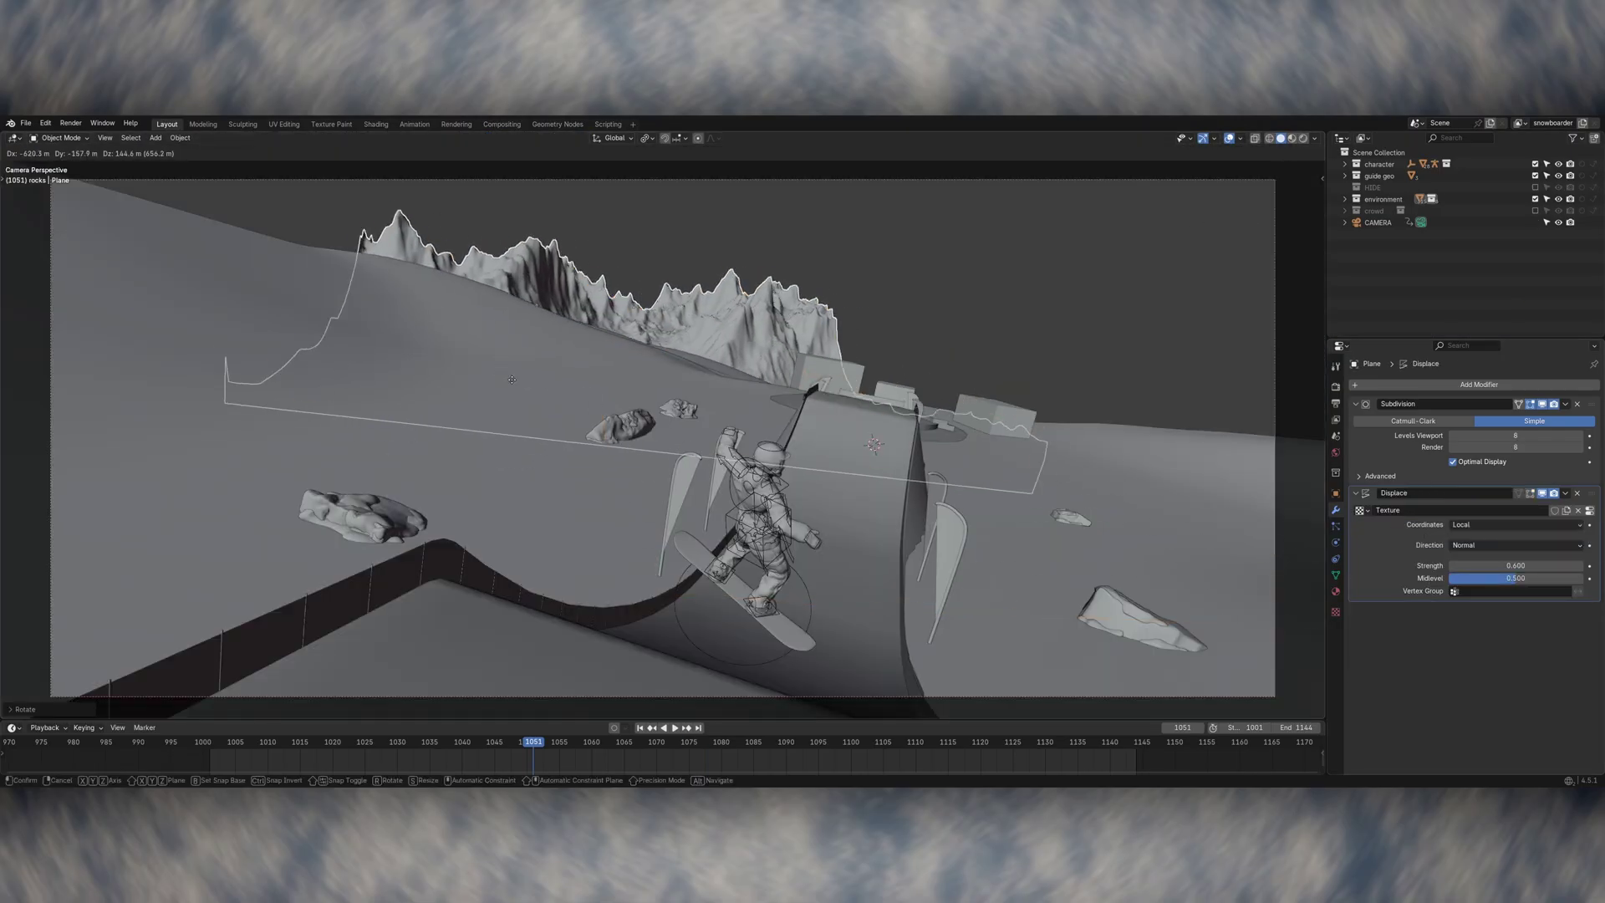
click(512, 379)
mouse_move(1505, 566)
mouse_down()
mouse_move(1459, 568)
mouse_move(1493, 567)
mouse_move(1478, 568)
mouse_up()
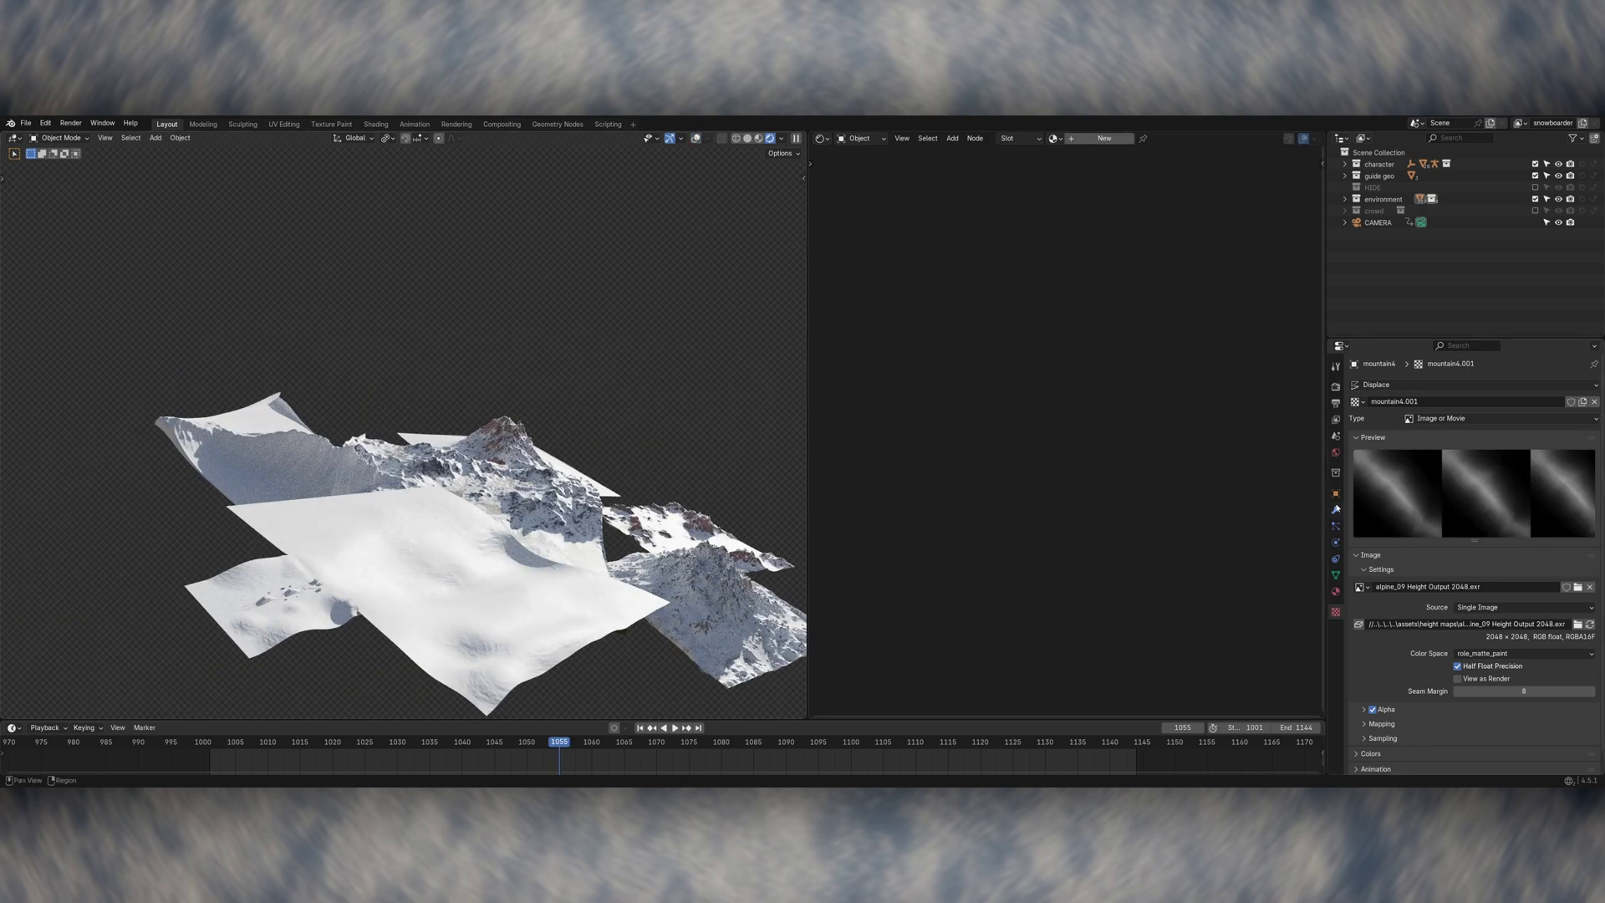
click(1336, 512)
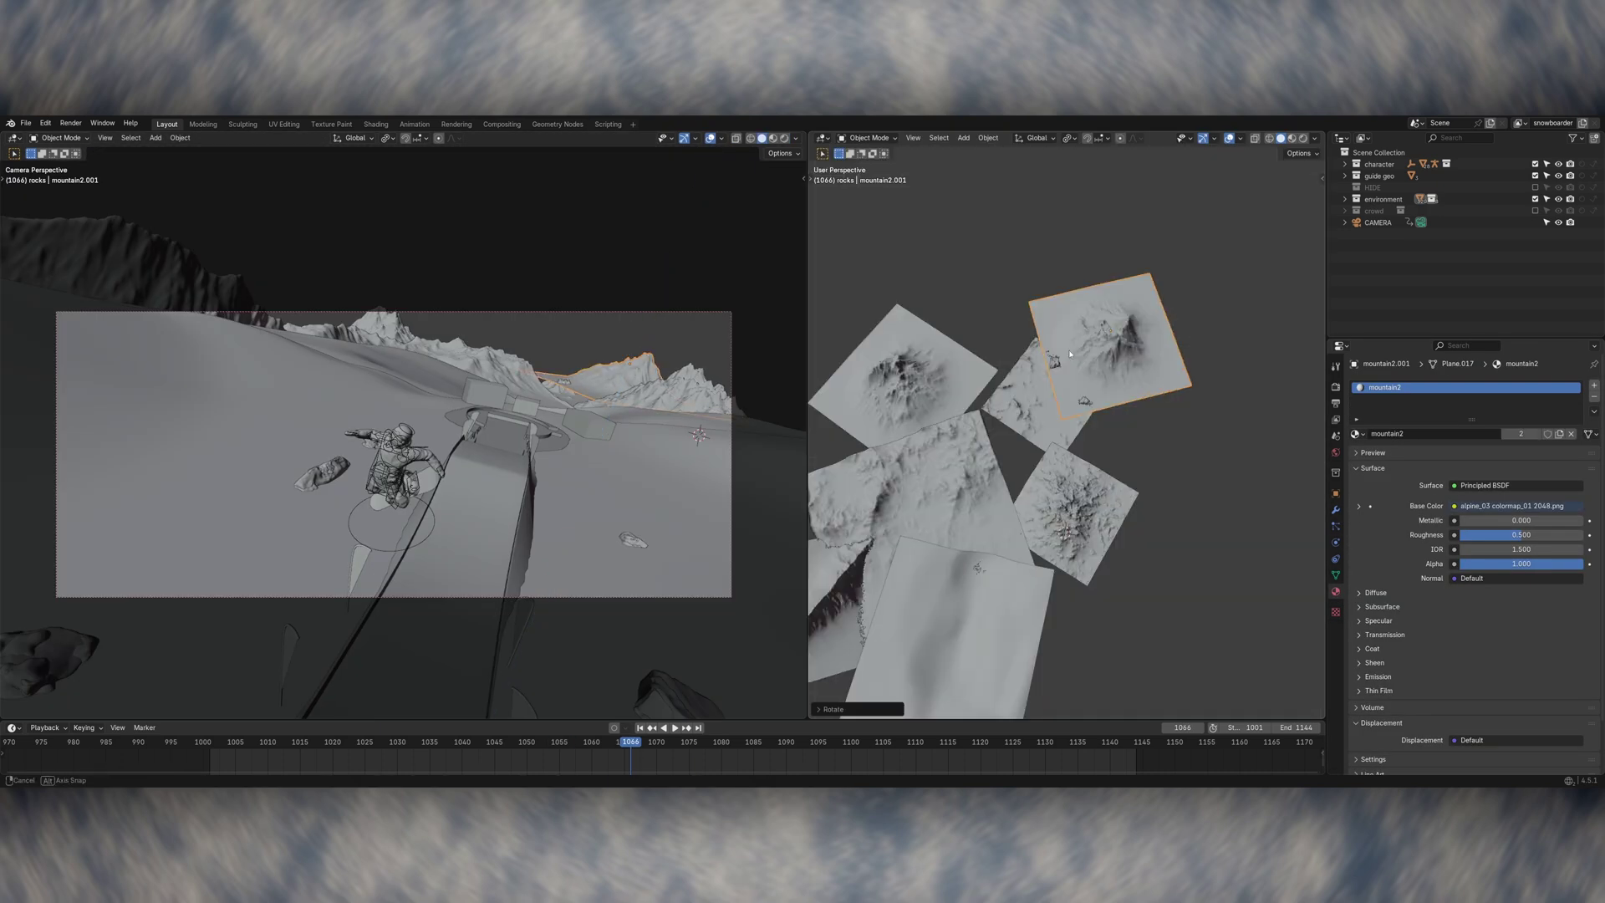
Step: In Top view, move, scale and raise the mountain plane along Z behind the slope
key(g)
key(z)
middle_drag(1065, 332, 1019, 408)
click(1037, 380)
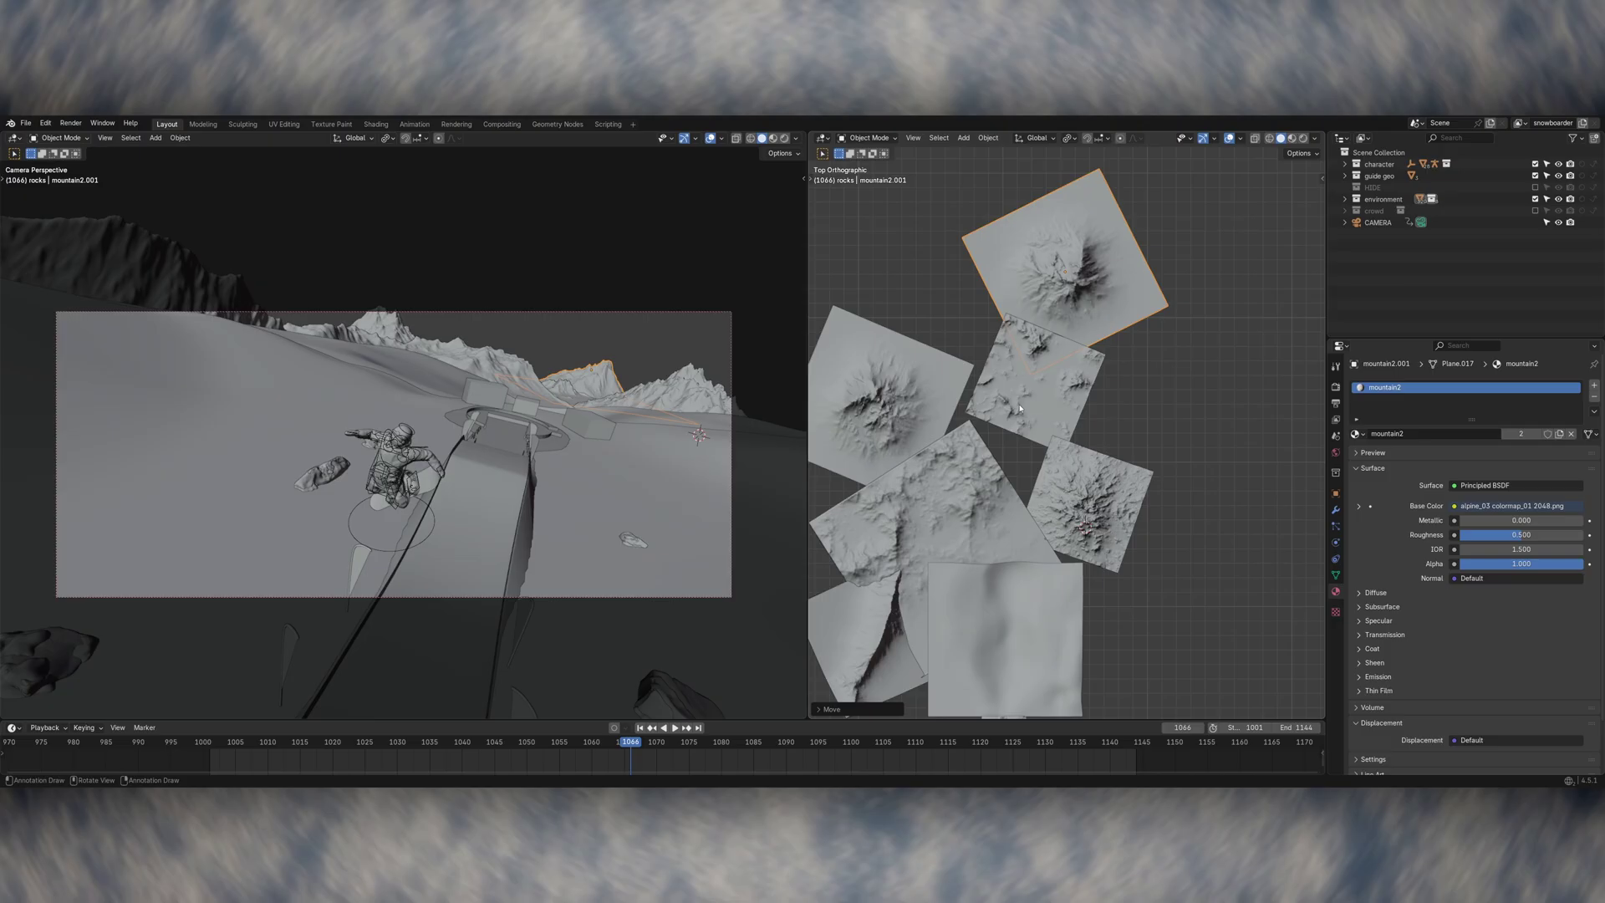
key(s)
key(z)
click(1089, 332)
key(g)
key(z)
alt+middle_drag(1089, 332, 1299, 579)
click(1209, 482)
click(1336, 513)
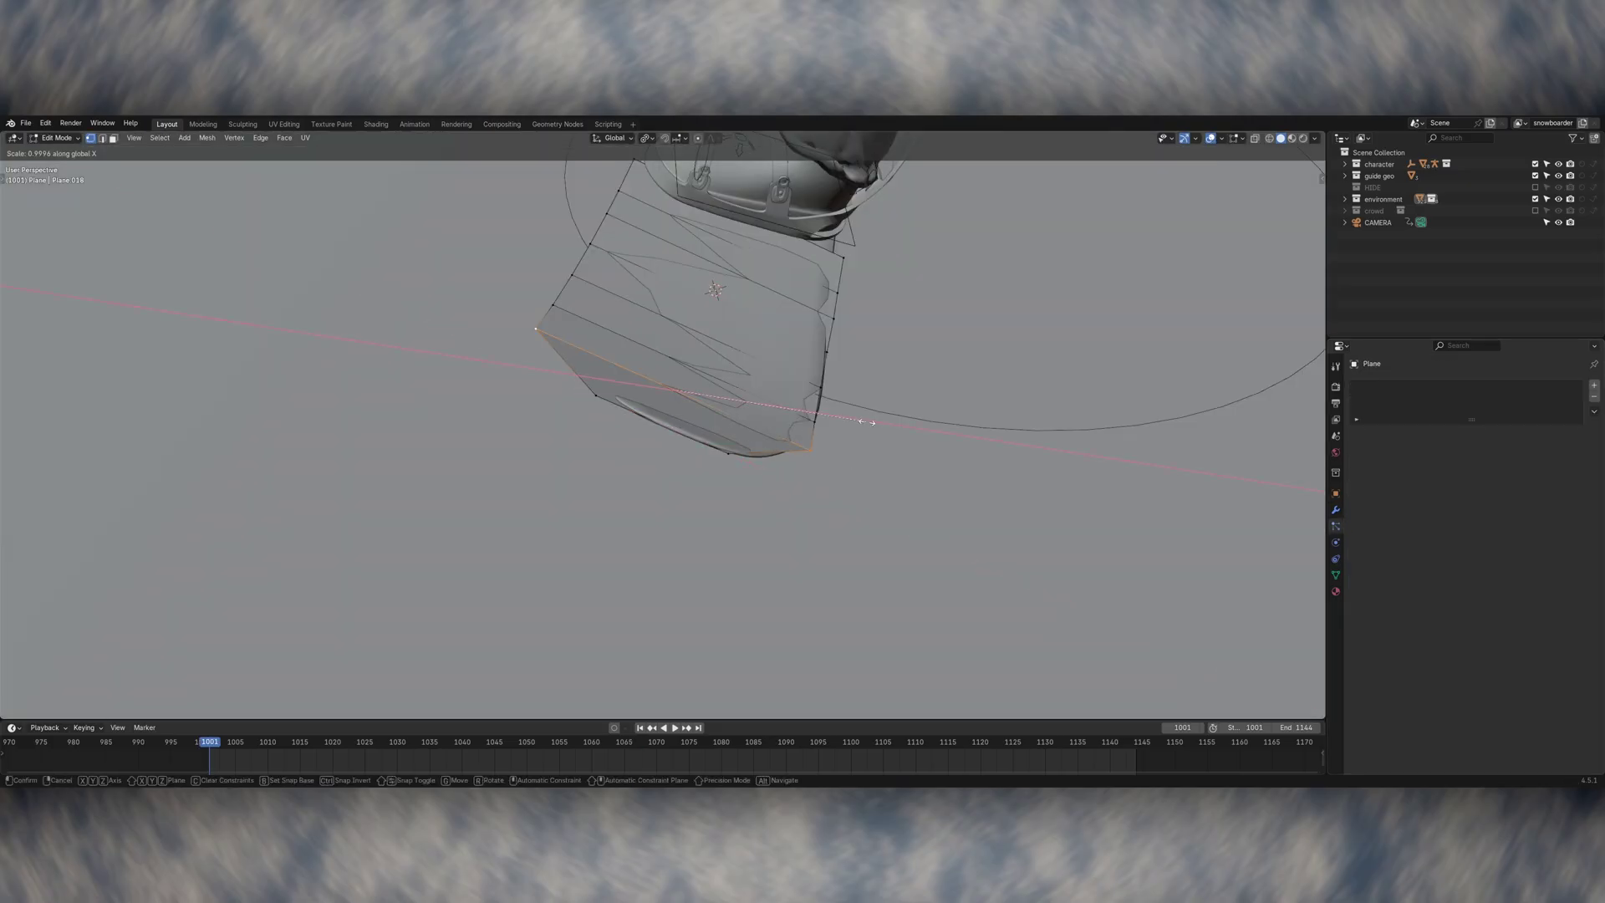
Step: Move the smoke objects into a new smoke_trail collection and lower smoke density from 15 to 5
text(moke)
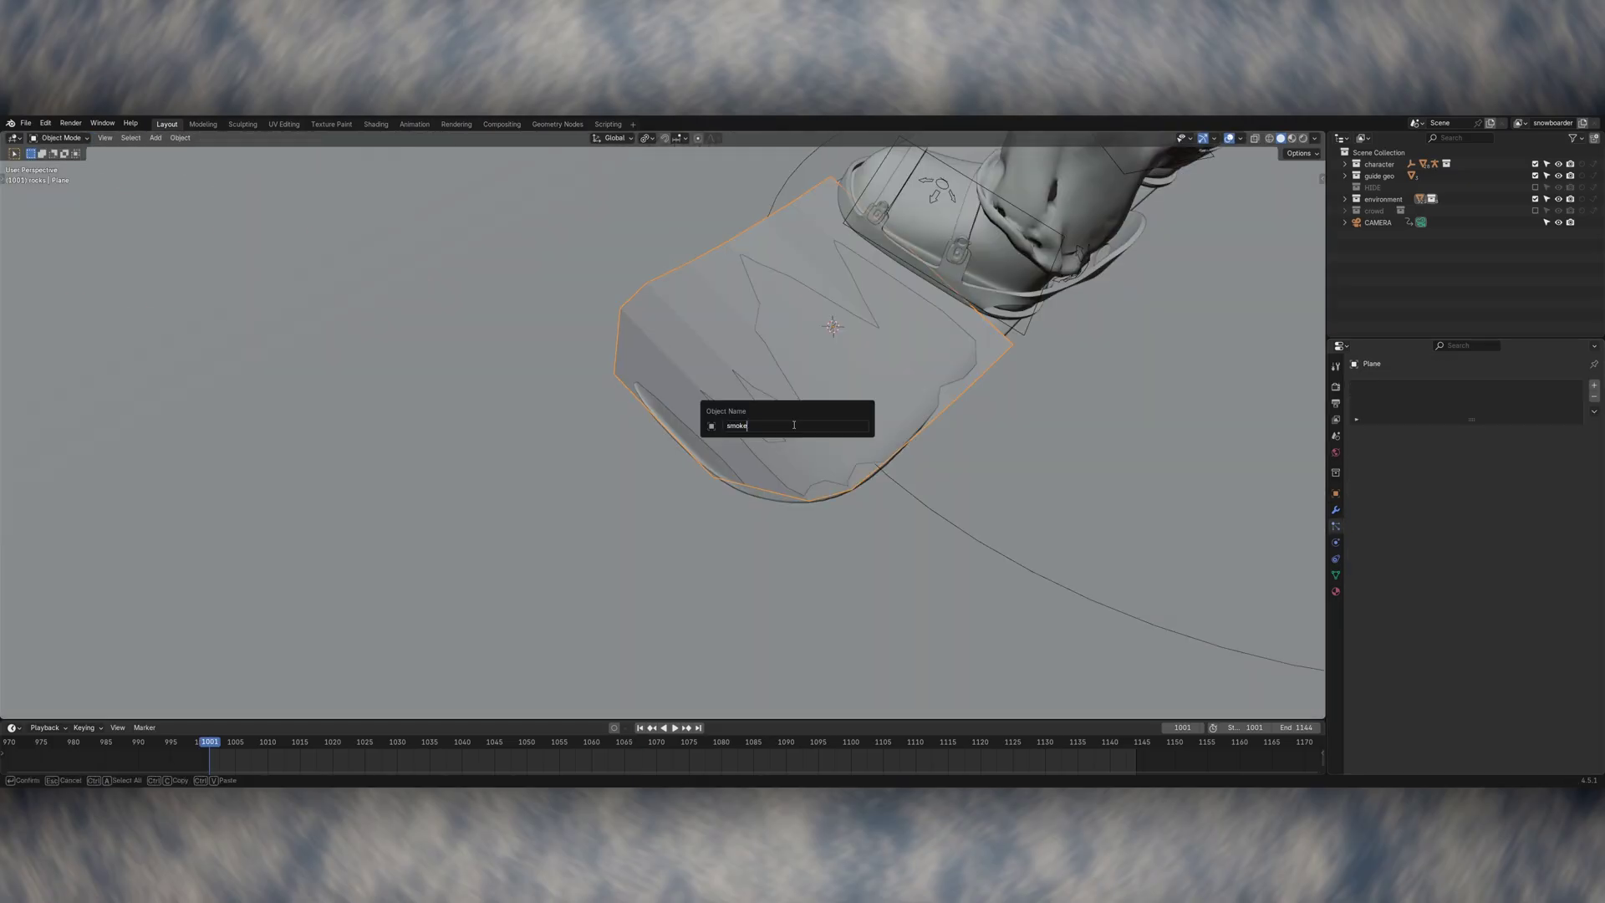
text(smoke_trail)
key(Return)
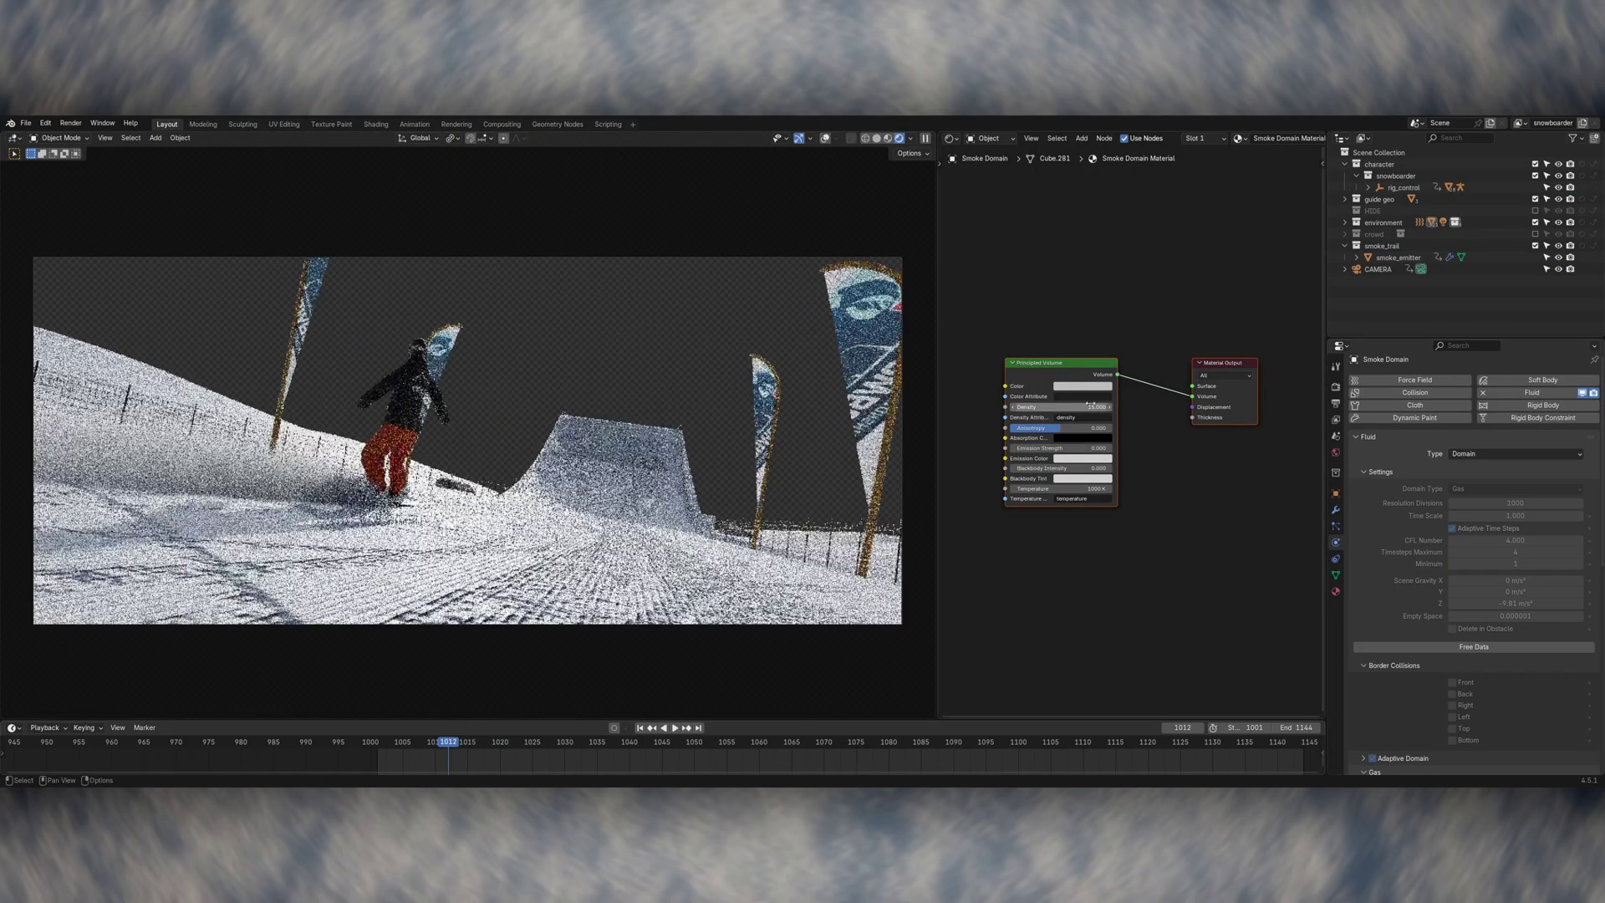
drag(1083, 407, 1045, 406)
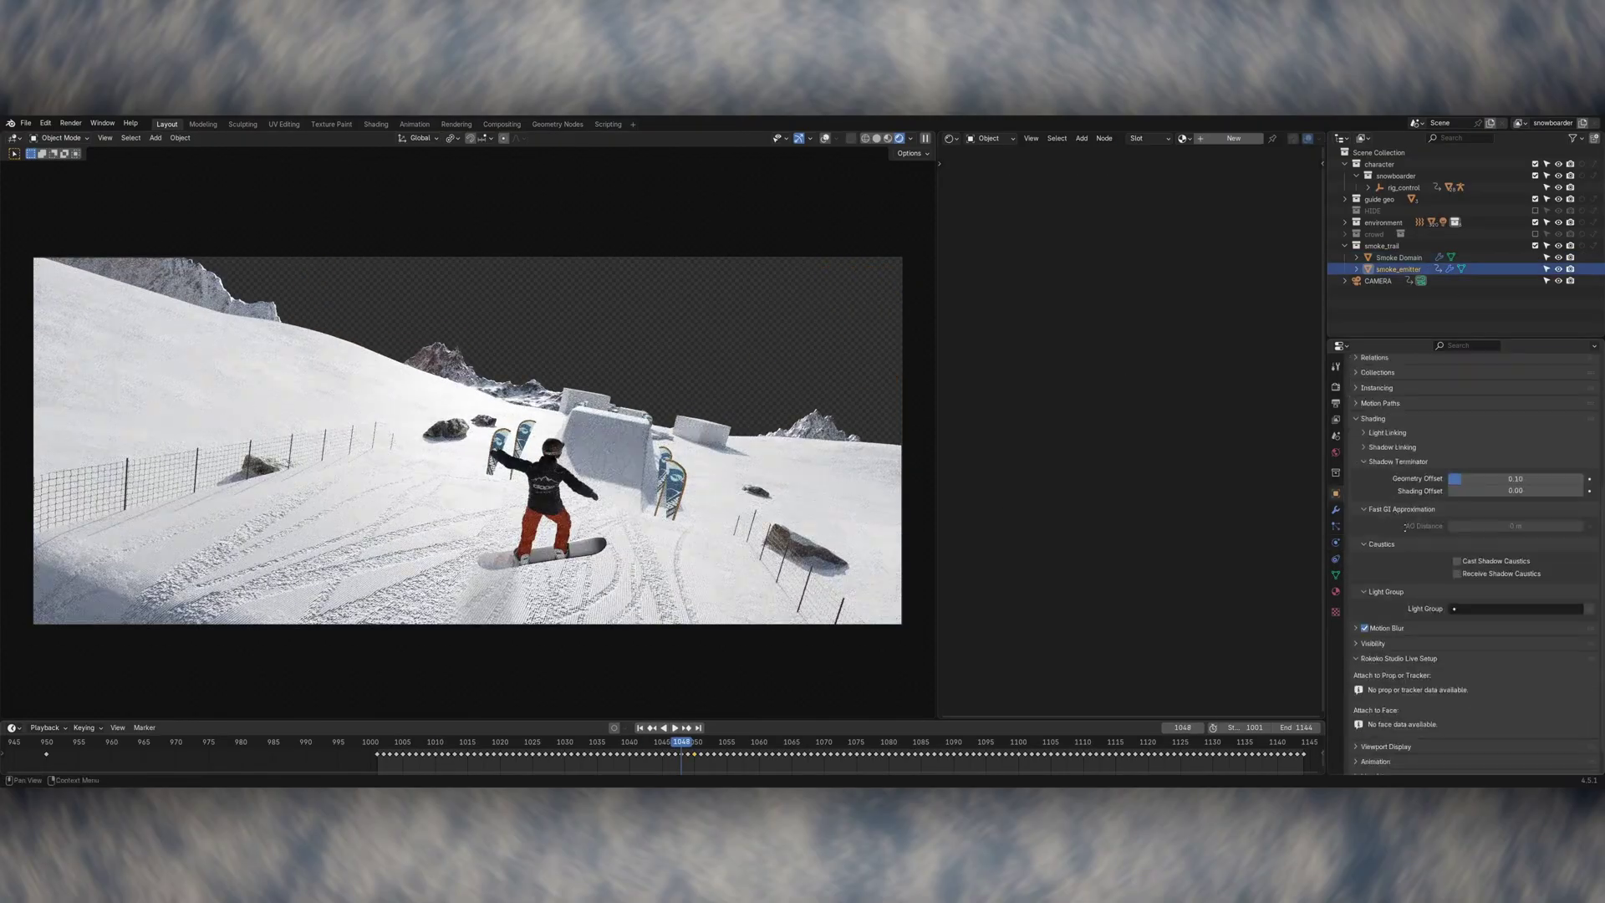
Step: Rename the emitter with a snow_ prefix and scrub frames 998 to 1012
scroll(1405, 527, down, 1)
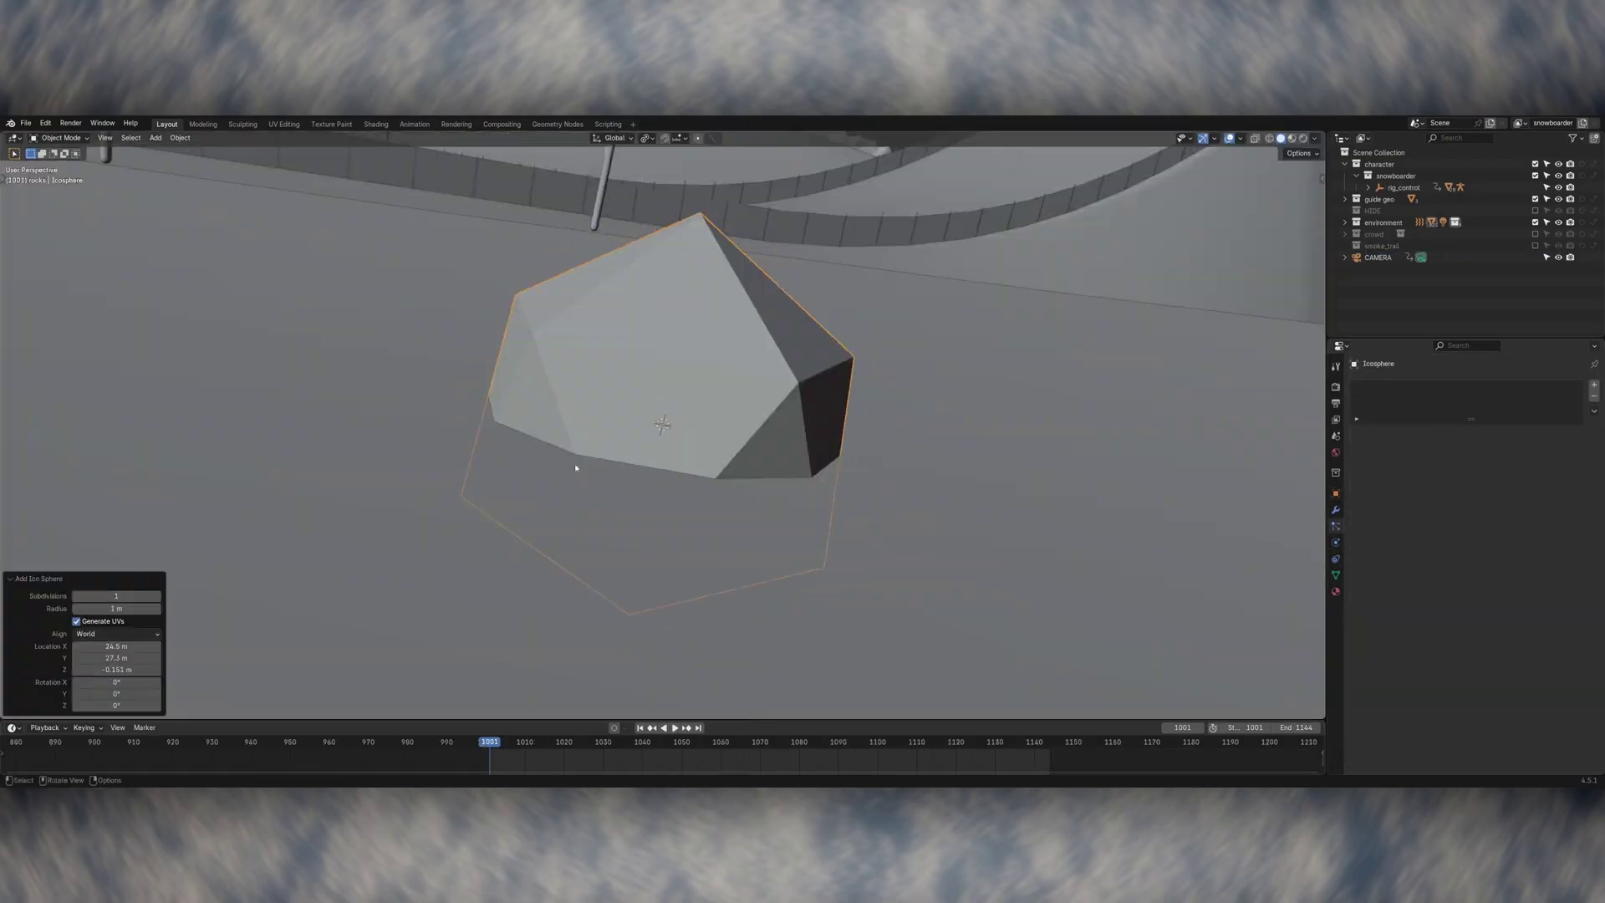
key(F2)
text(snow_)
key(Return)
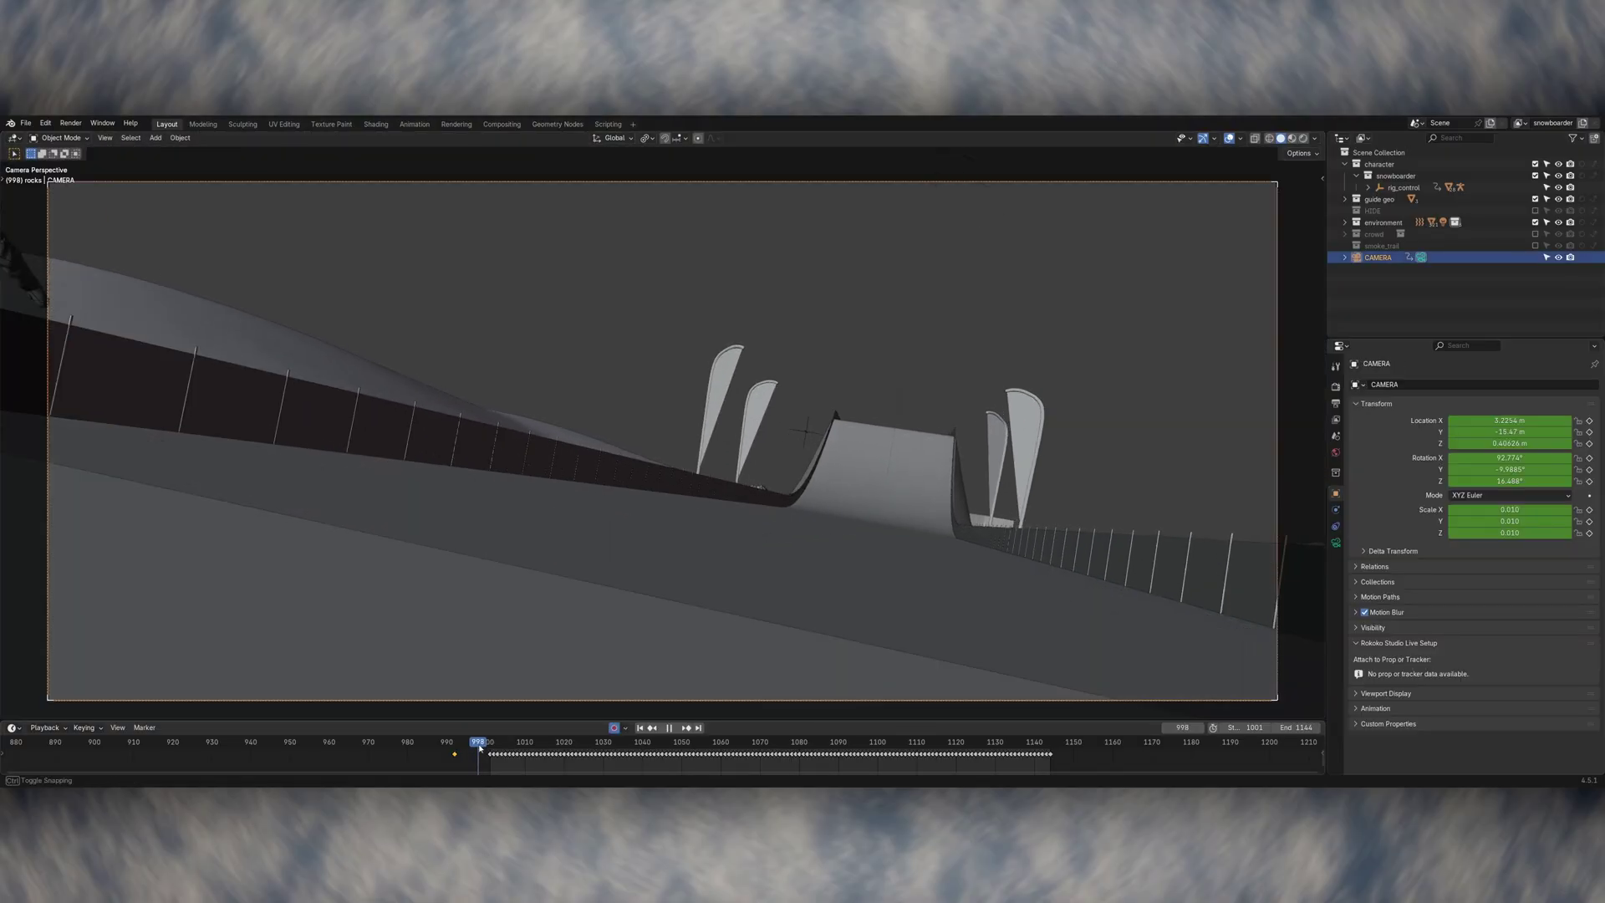
drag(480, 747, 533, 747)
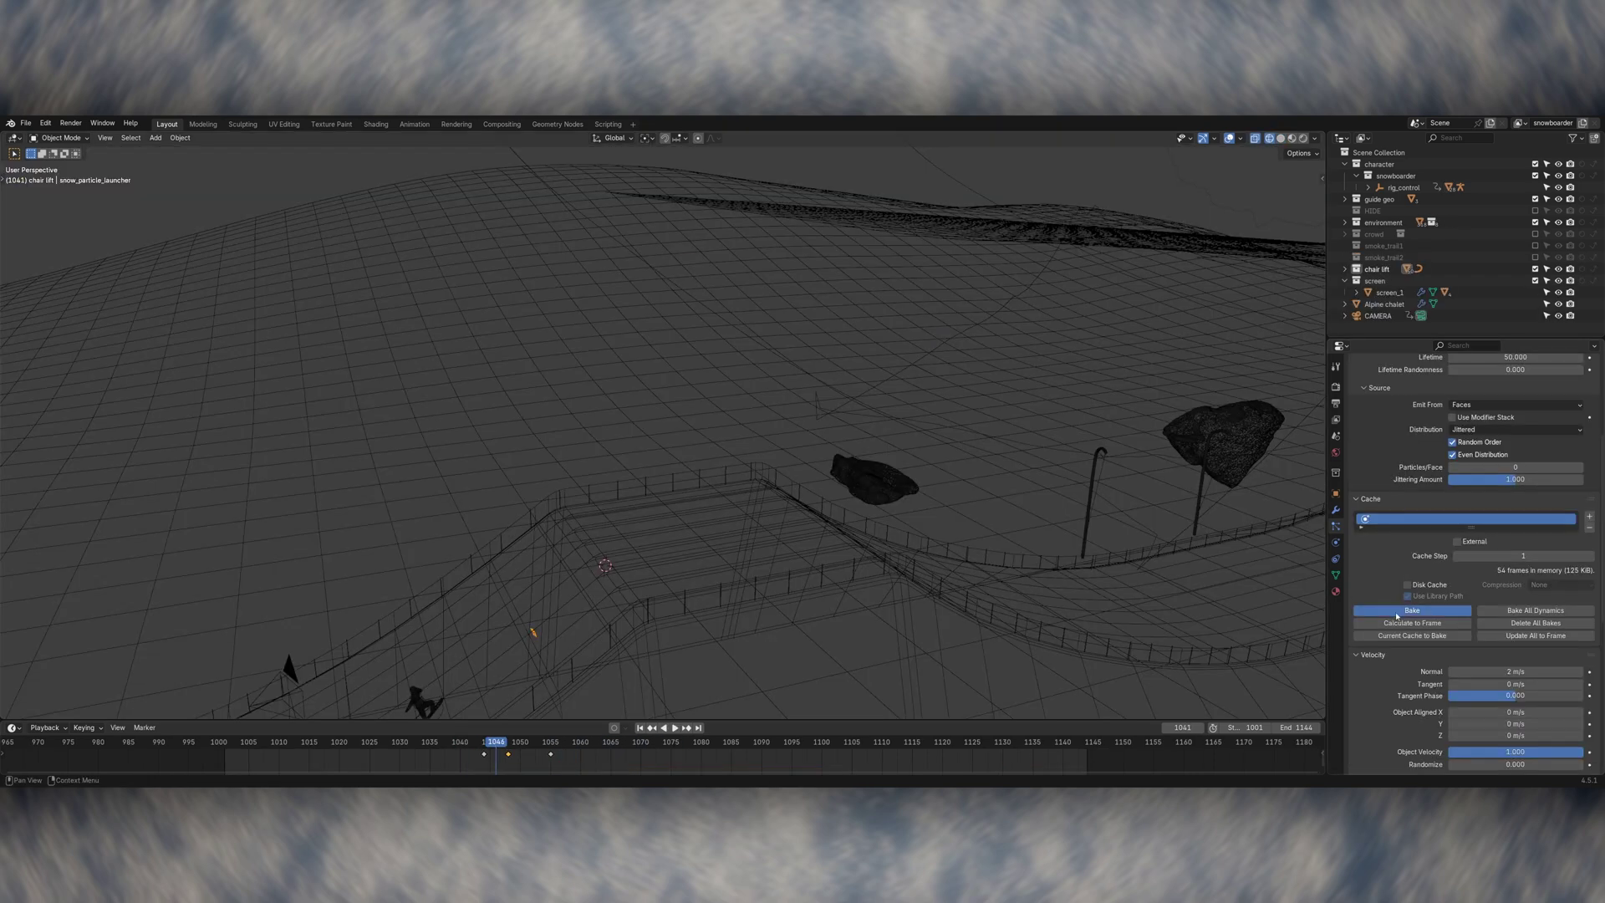
Step: Bake the snow particle cache, clear it, re-bake with the slower launch speed, and play it back
click(1397, 614)
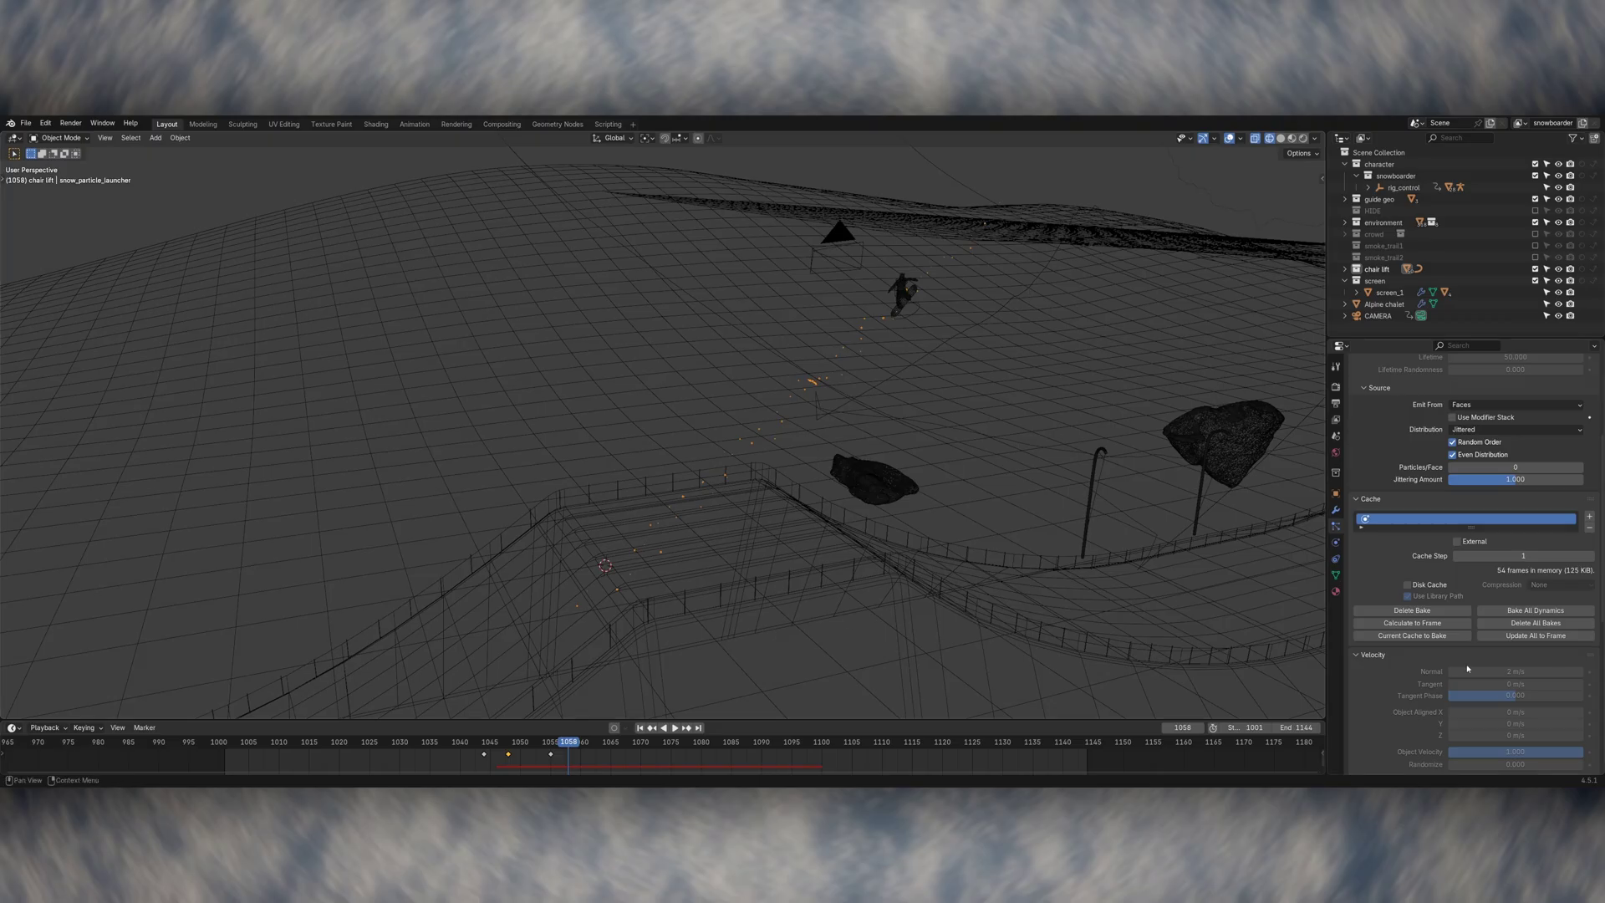
scroll(1473, 670, down, 3)
click(1421, 512)
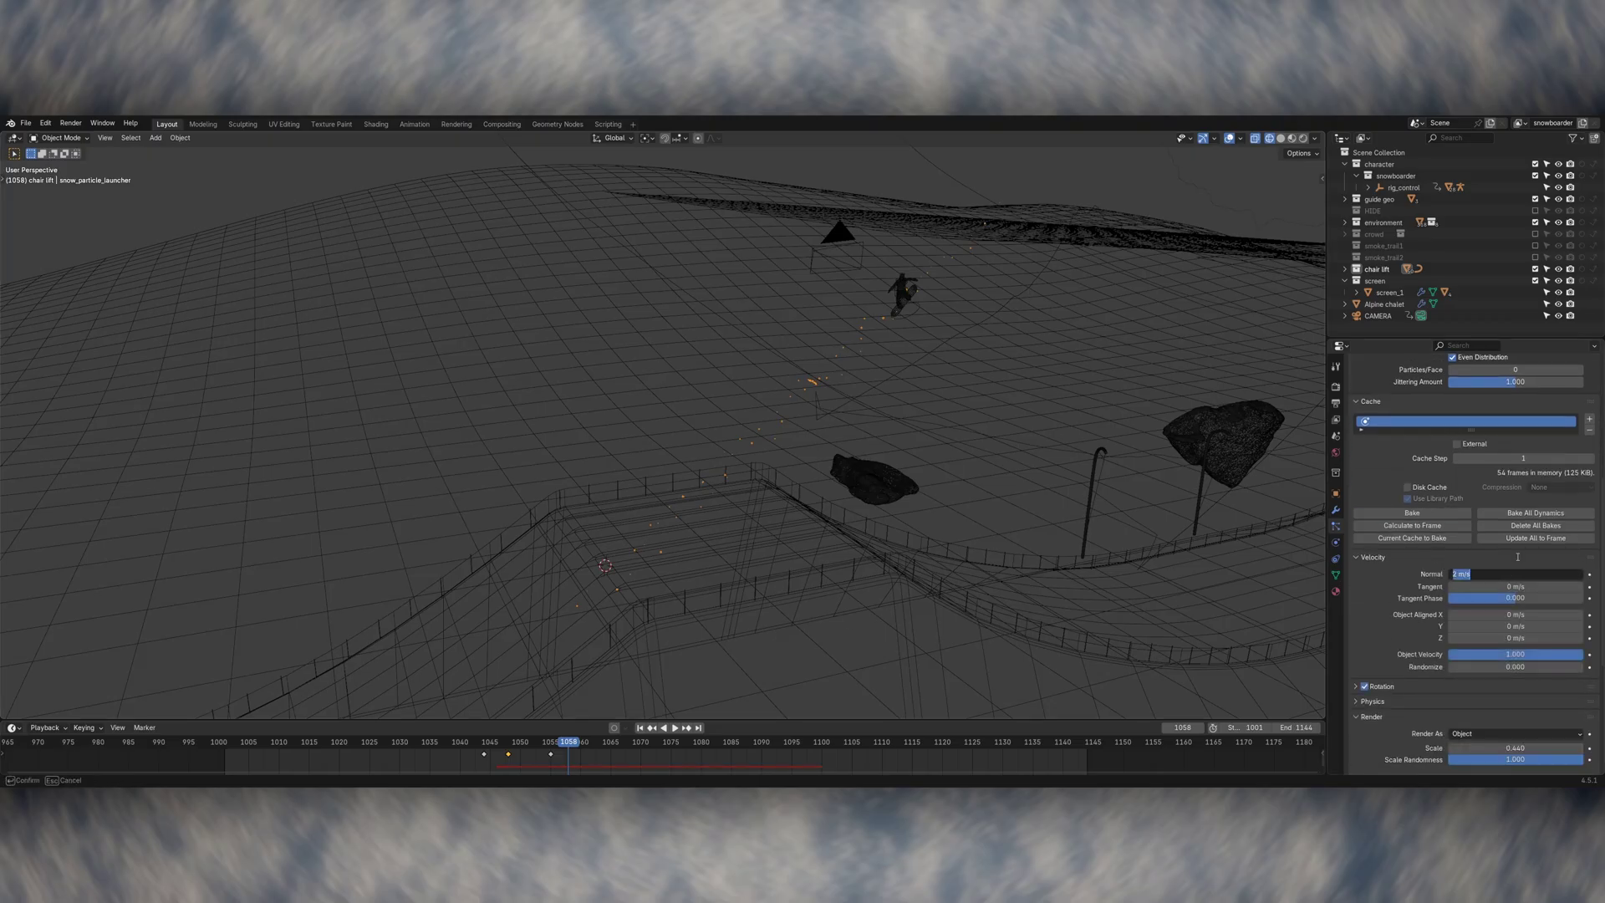
click(1394, 515)
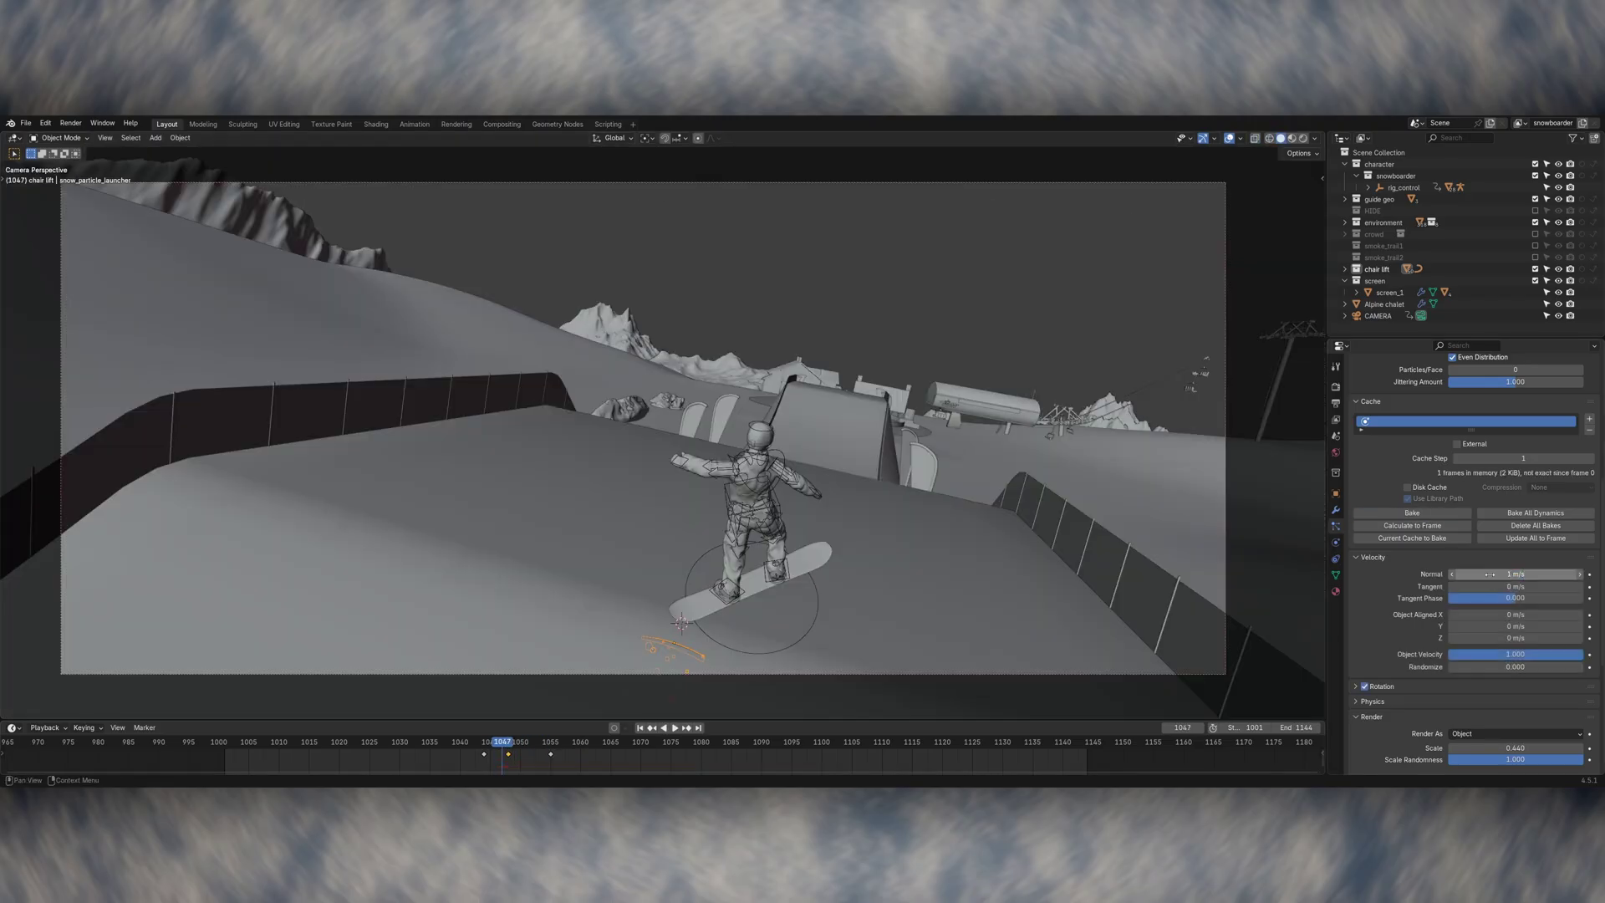
click(1412, 512)
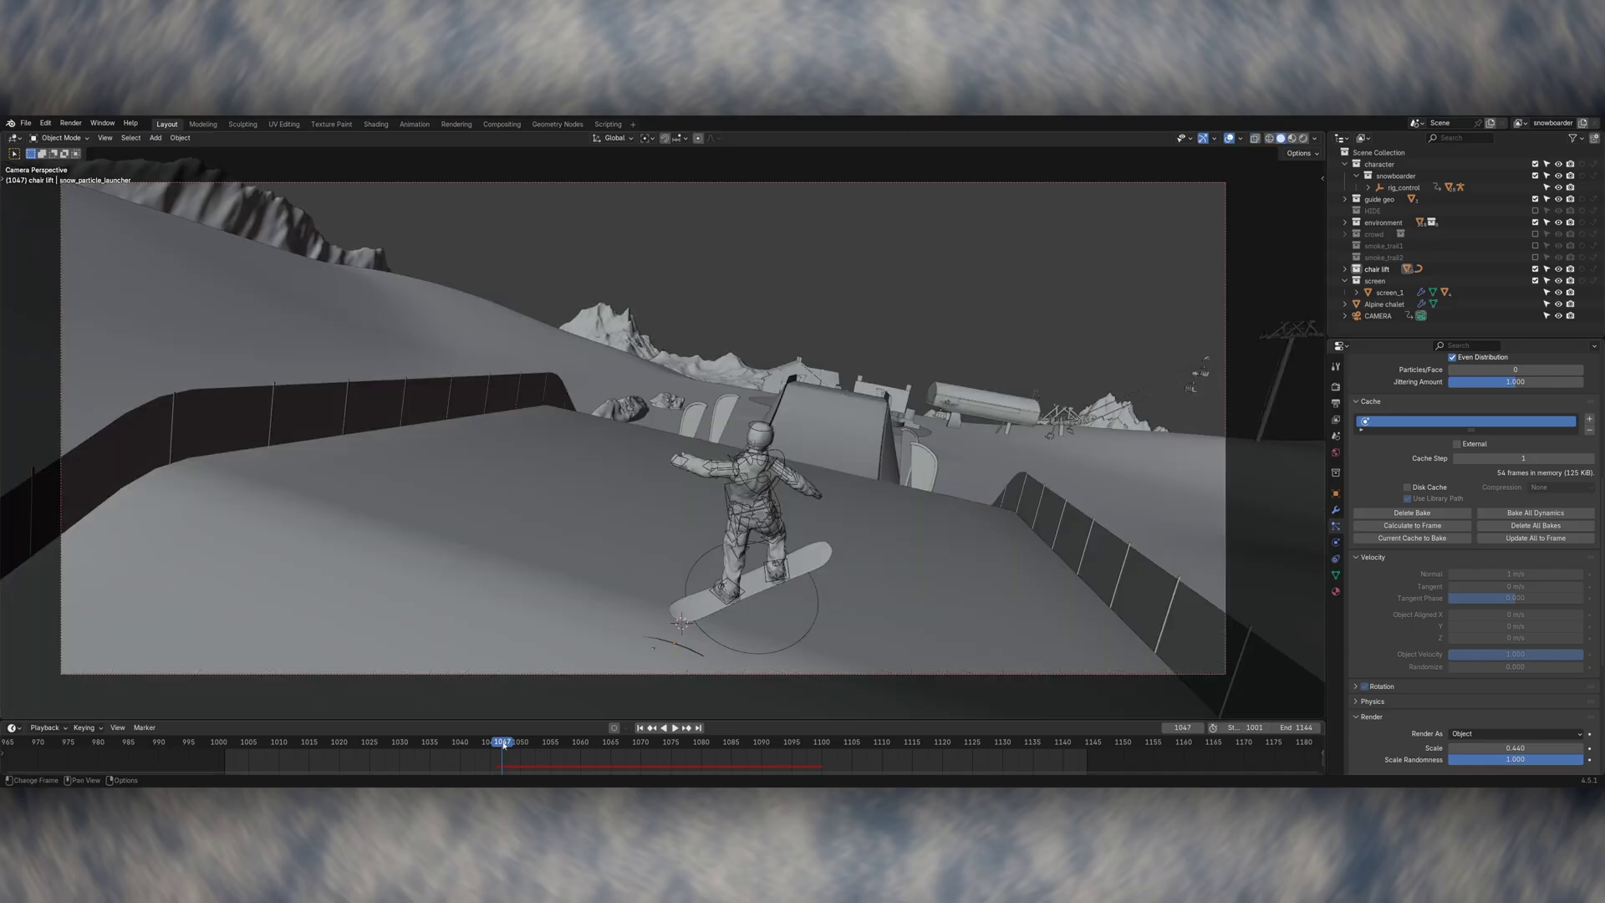
key(space)
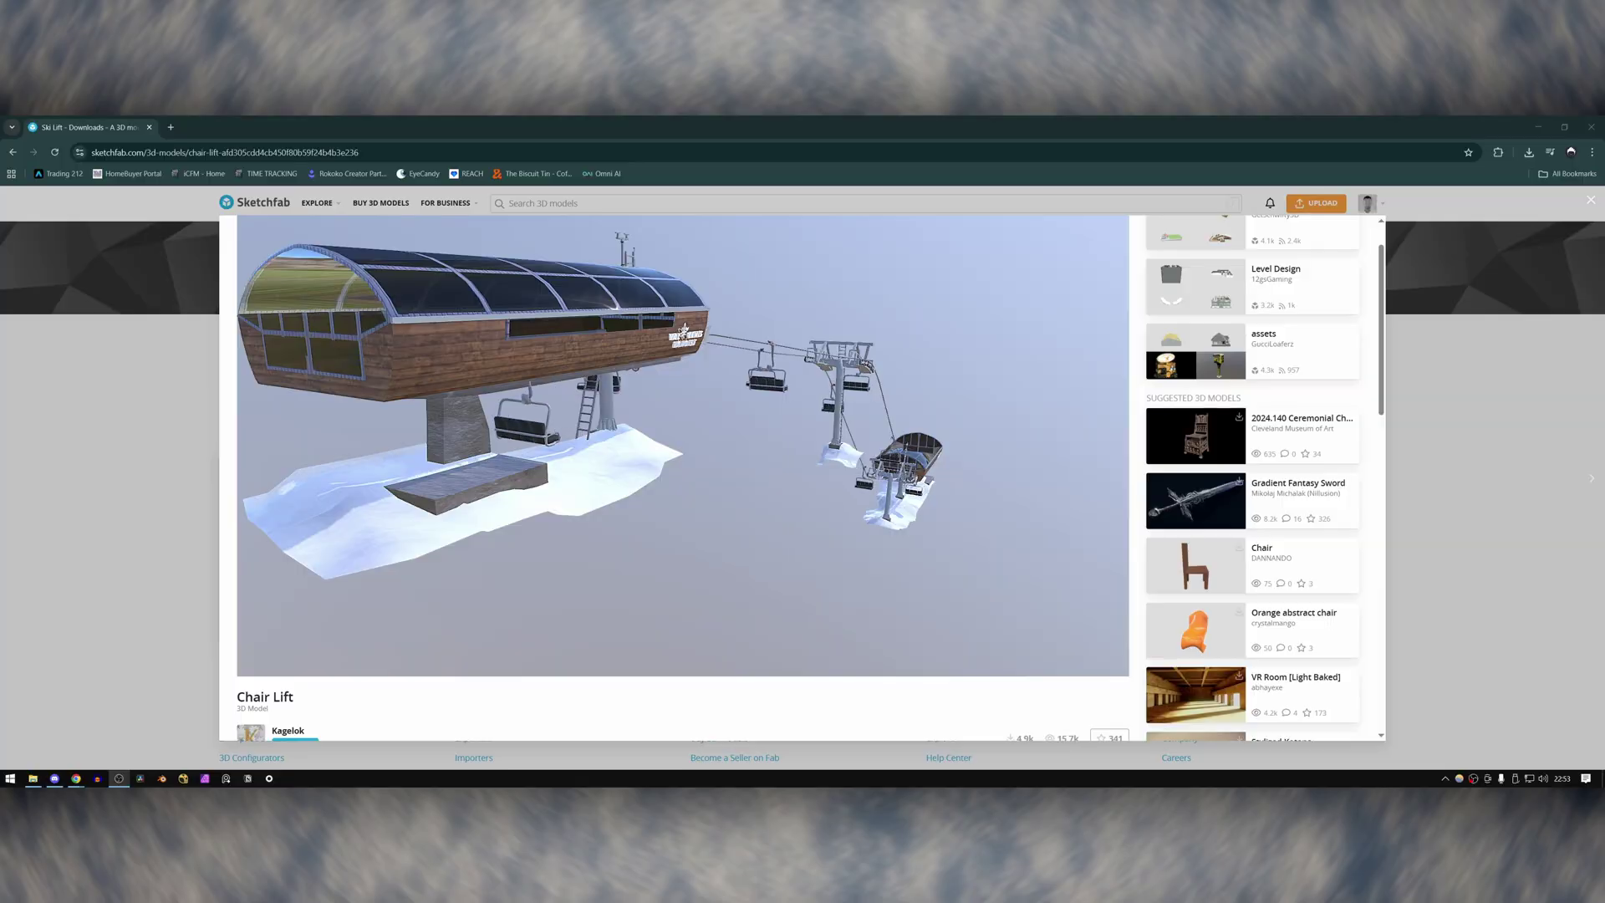
scroll(834, 558, up, 3)
scroll(834, 559, down, 5)
scroll(291, 570, down, 3)
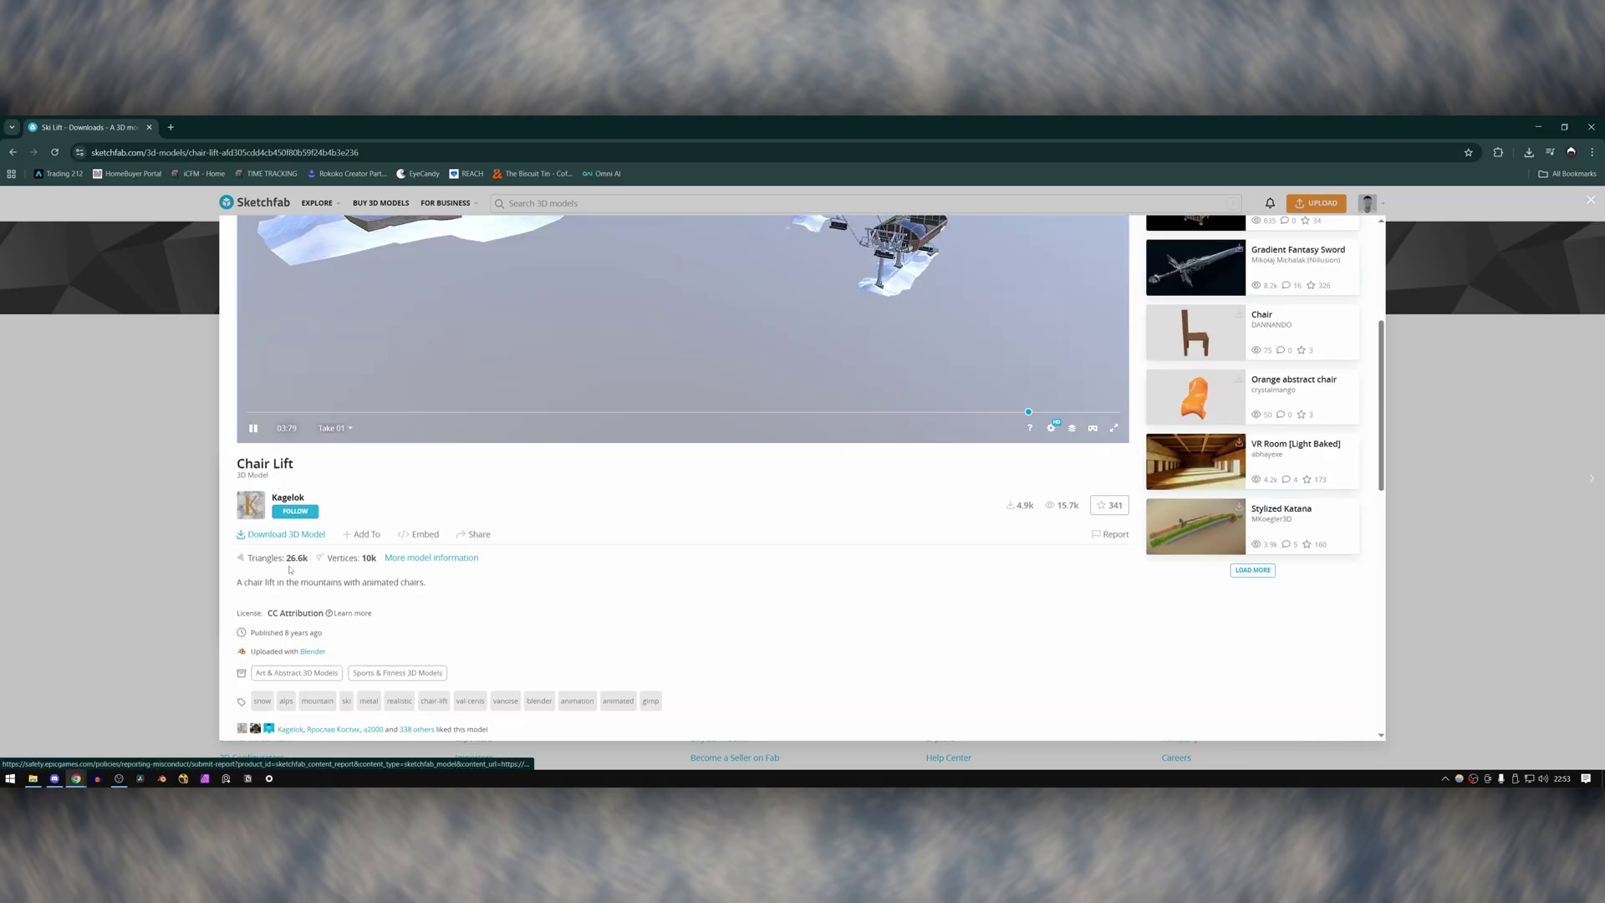
Step: Download the Chair Lift model, then nudge the screen object KPT-535-T.003 into place
click(300, 535)
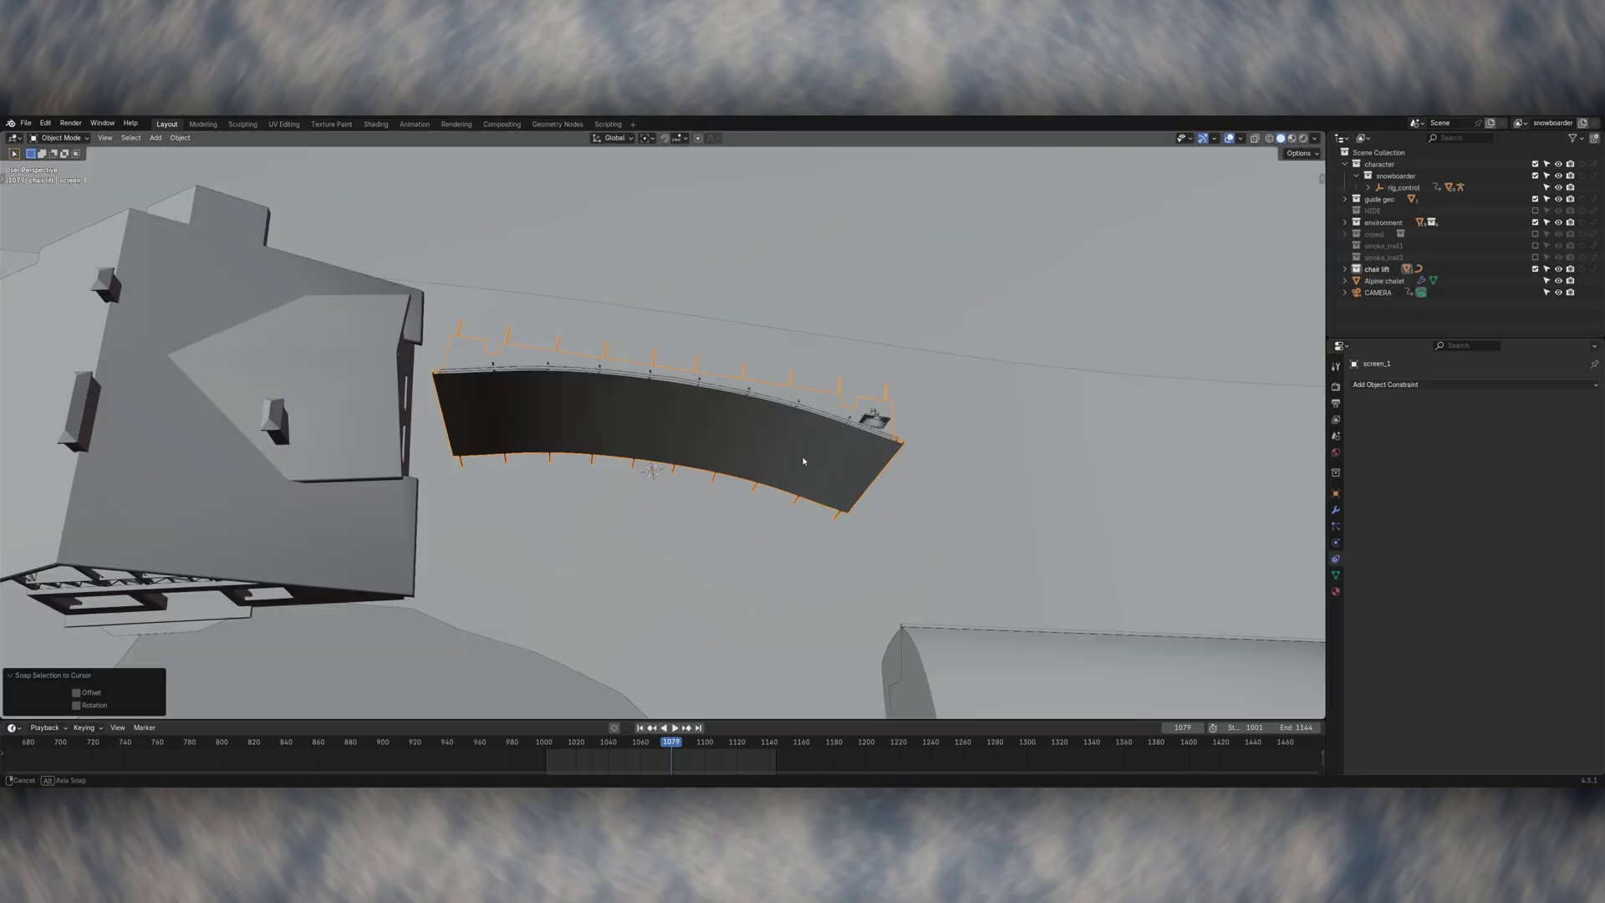
middle_drag(895, 404, 977, 440)
key(n)
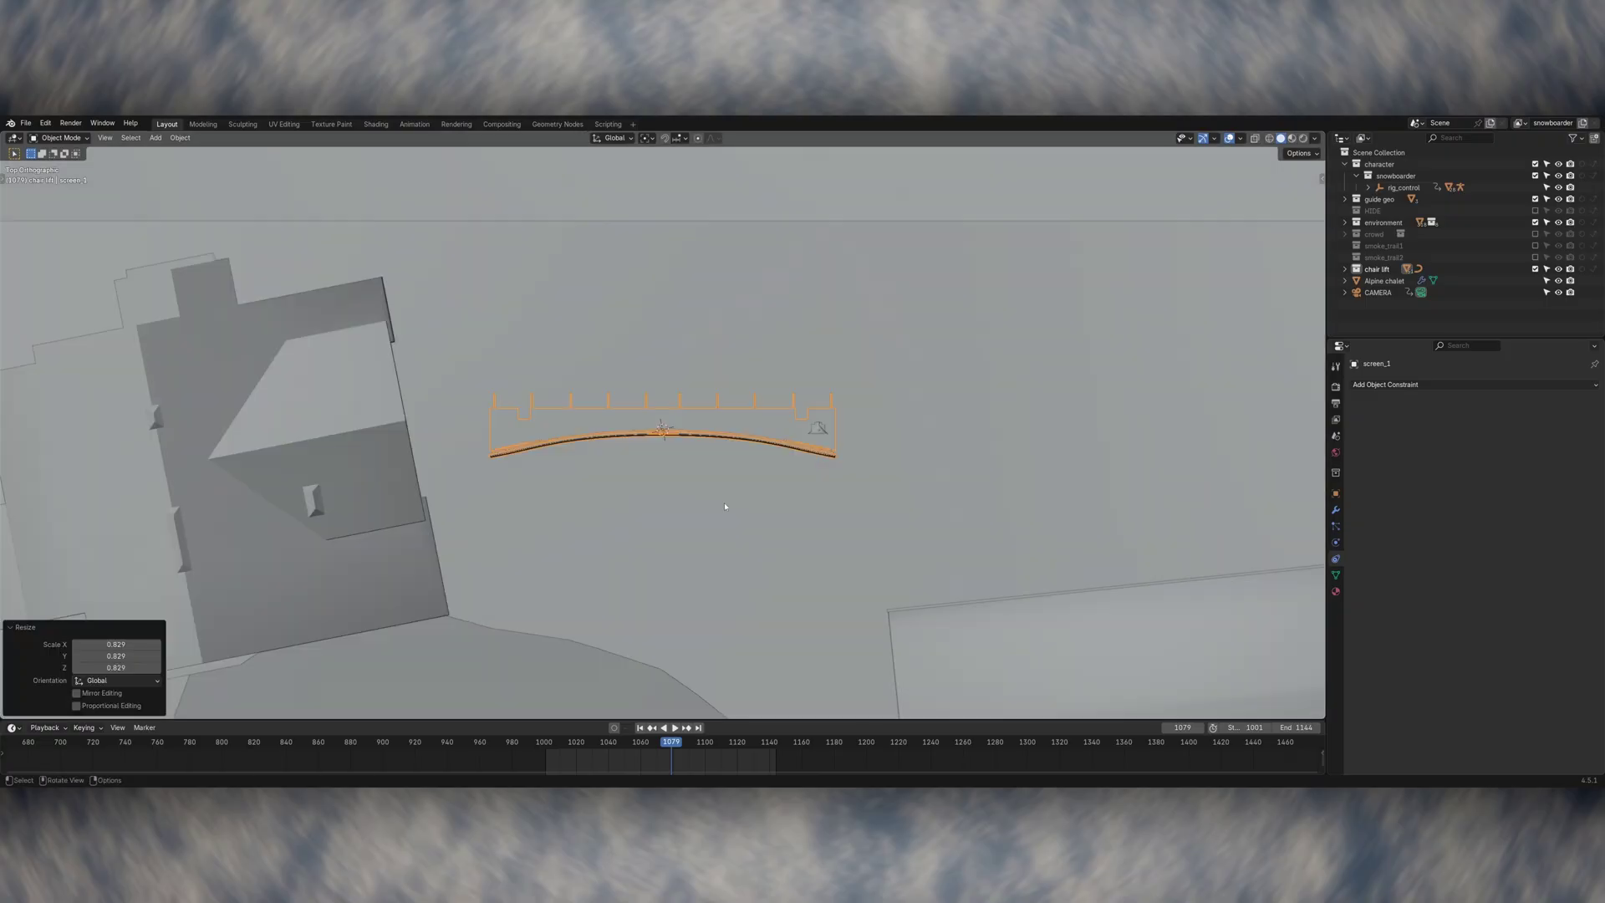
middle_drag(727, 502, 817, 516)
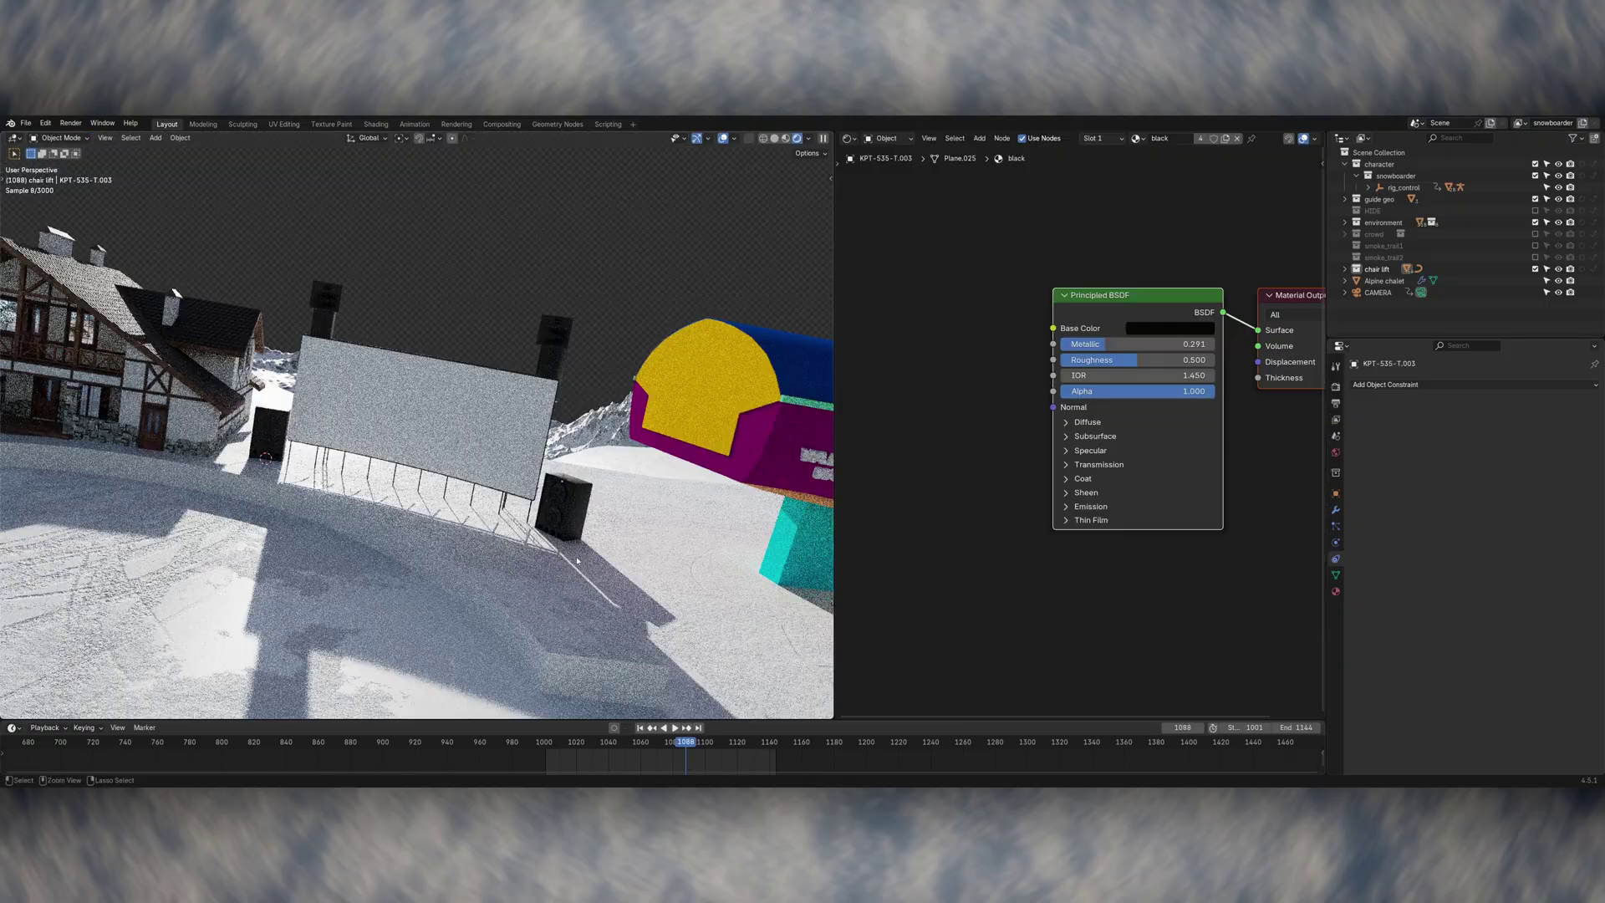
Step: View the shot through the scene camera and scrub from frame 1088 to 1107
middle_drag(502, 502, 525, 513)
key(KP_0)
drag(685, 749, 766, 749)
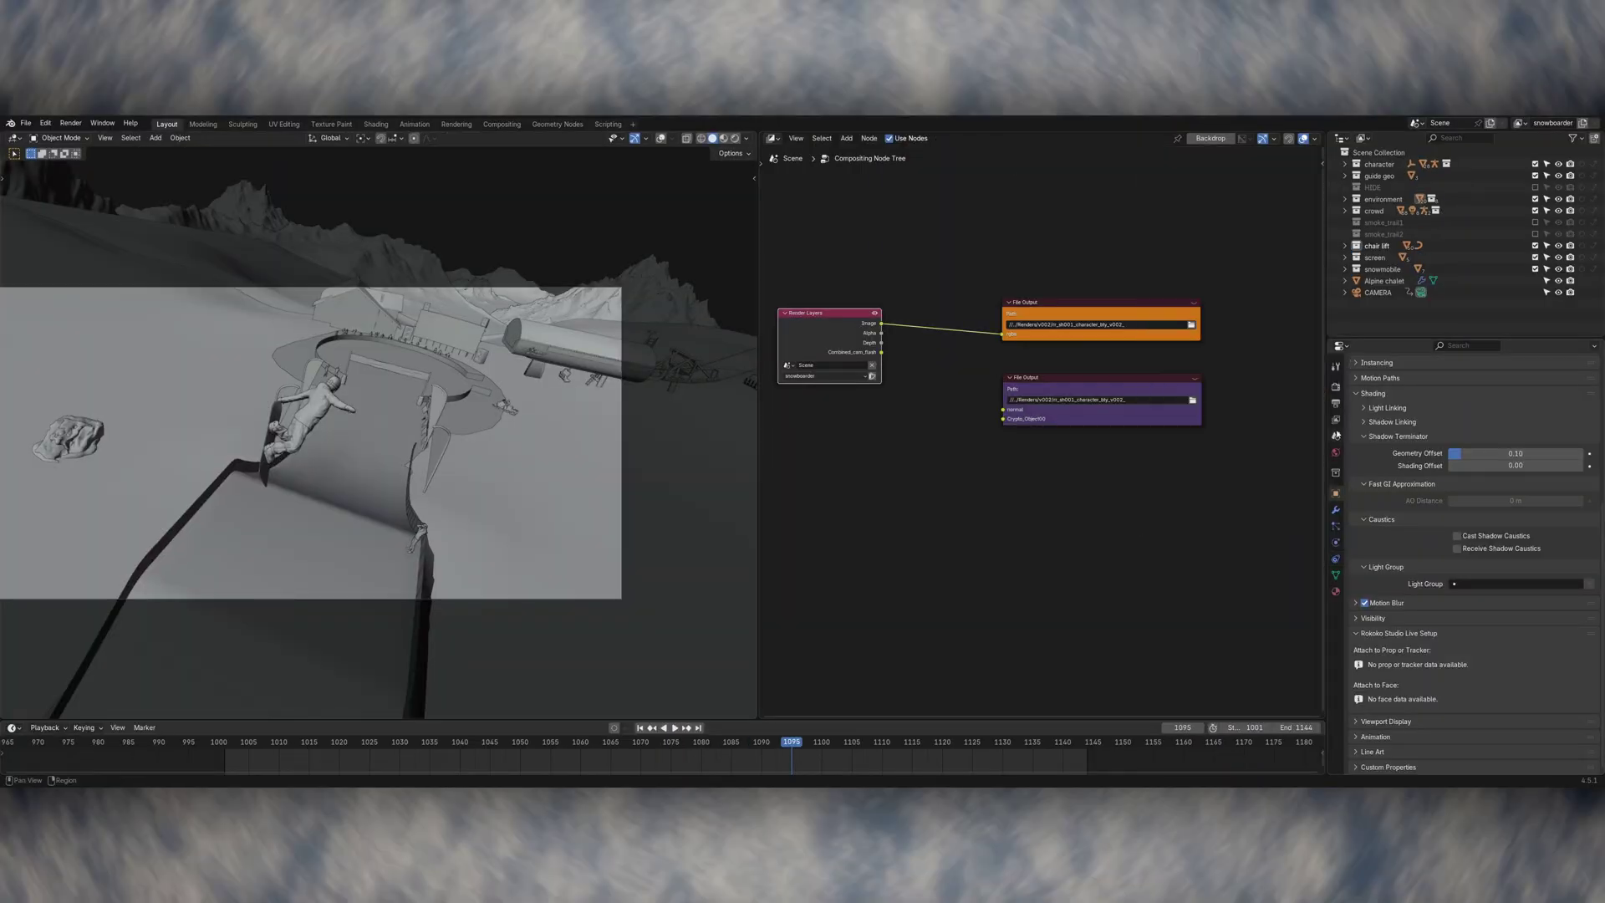
Step: Enable the Normal render pass and review the File Output node's settings
click(1457, 461)
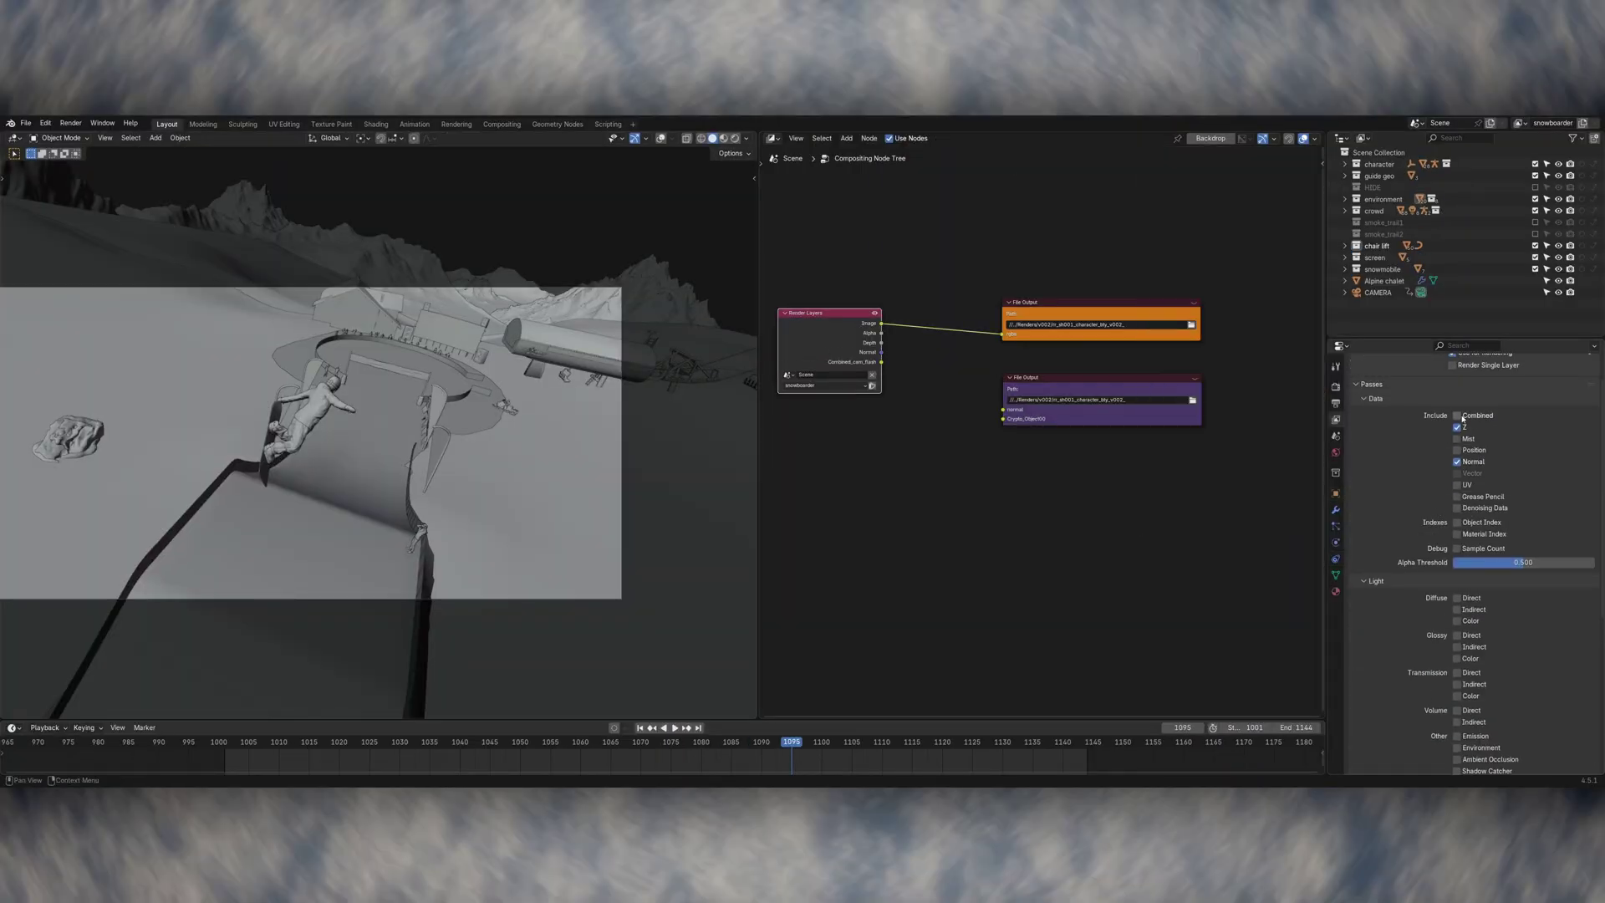
scroll(1461, 652, down, 5)
key(n)
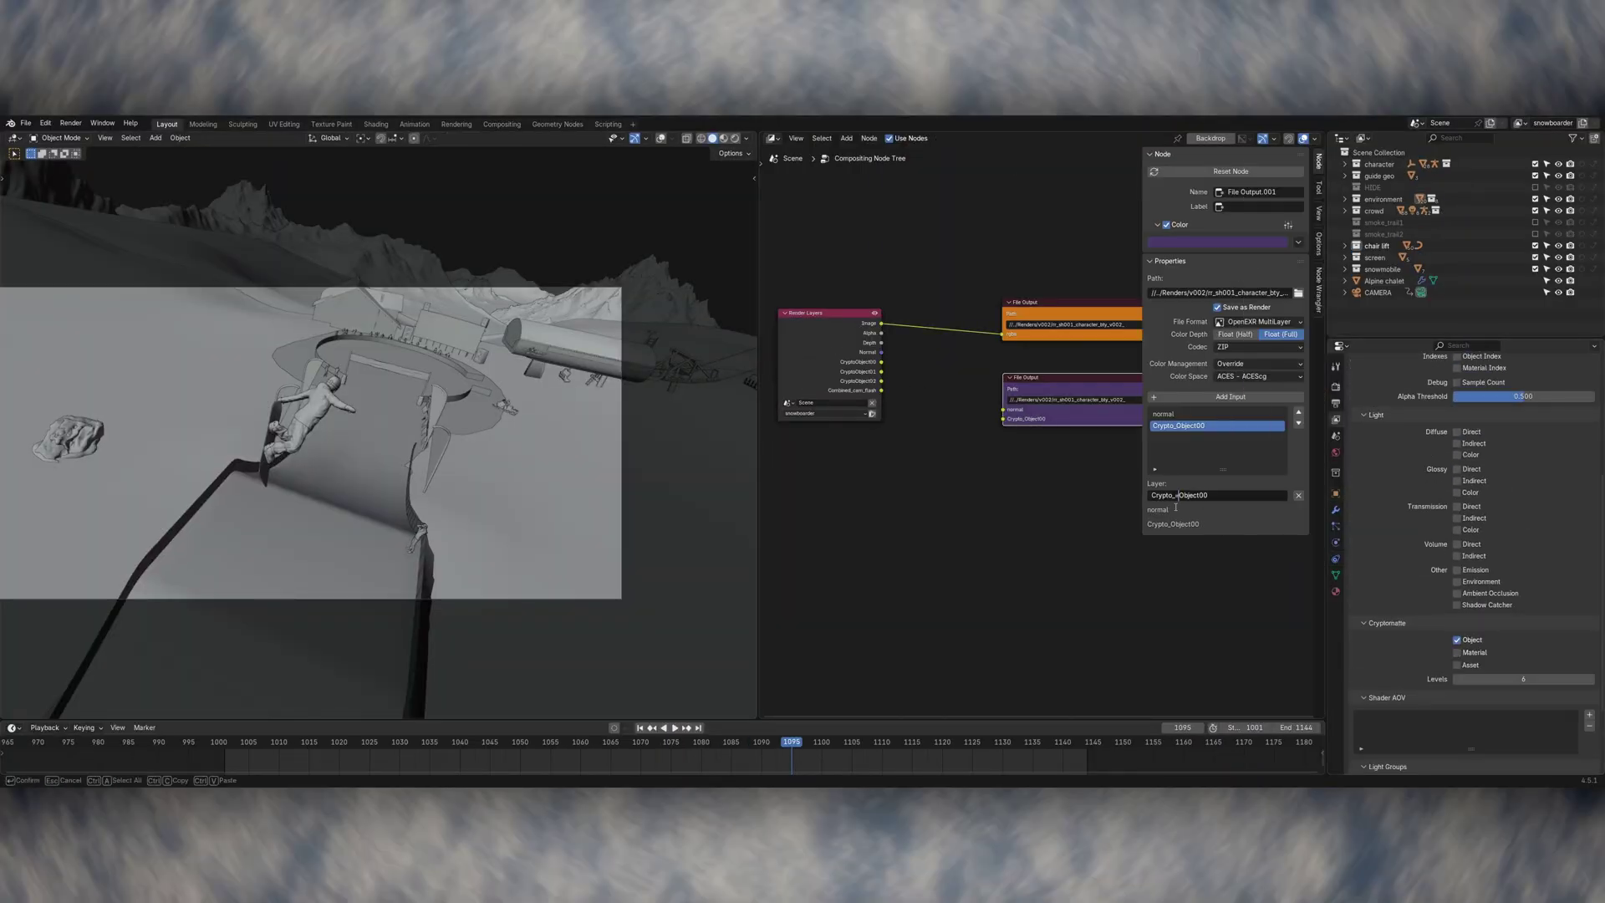
drag(757, 418, 601, 418)
scroll(769, 387, up, 2)
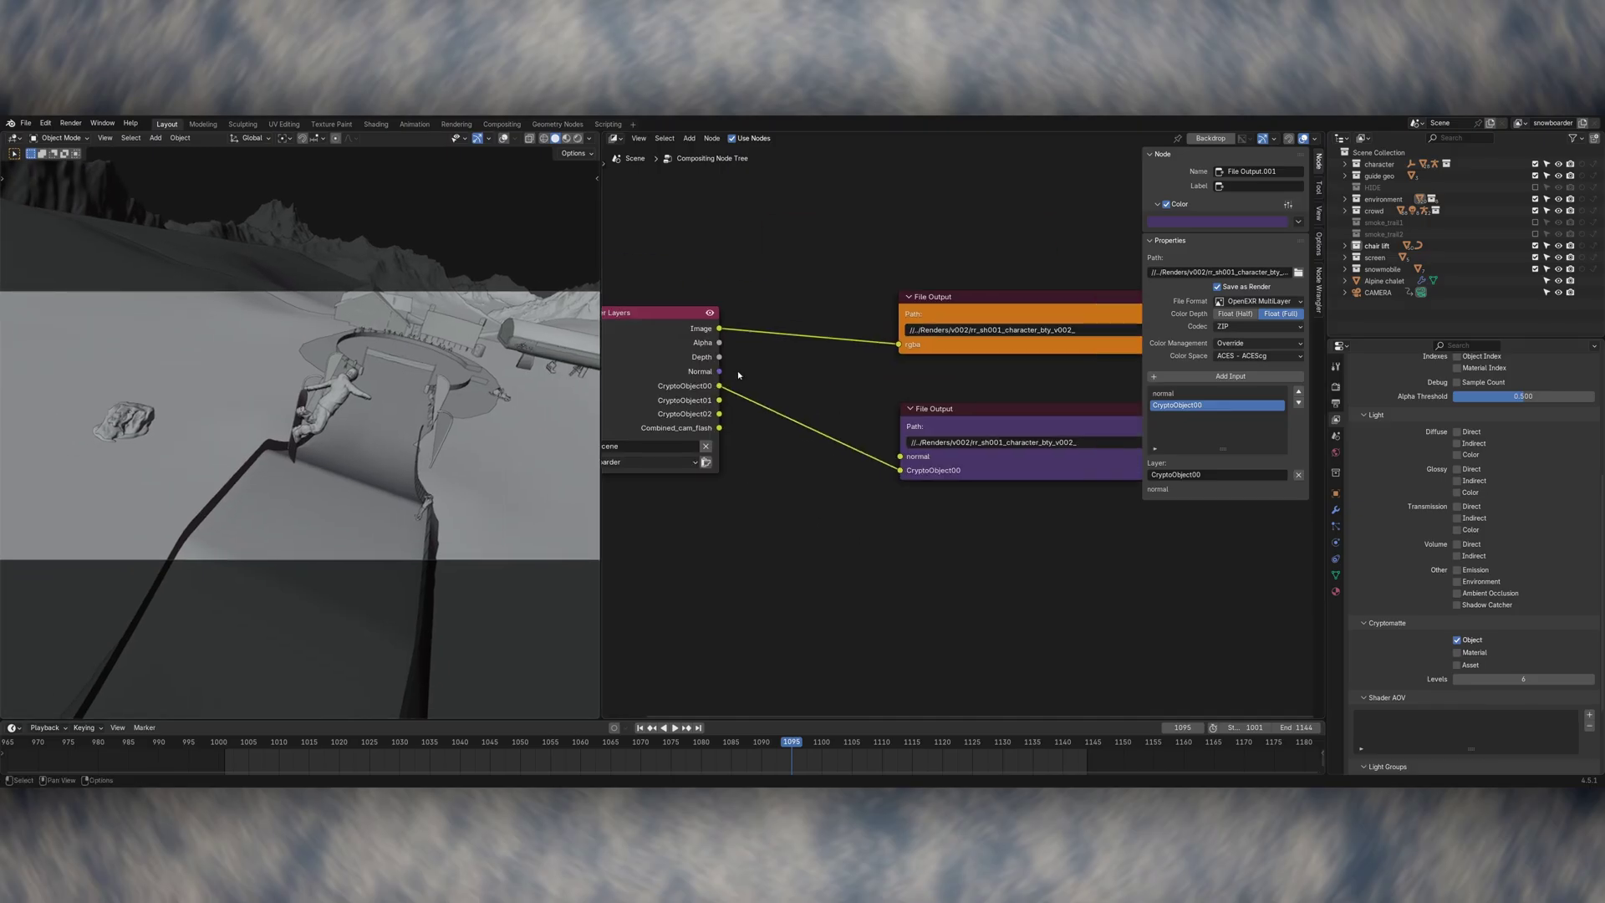
key(n)
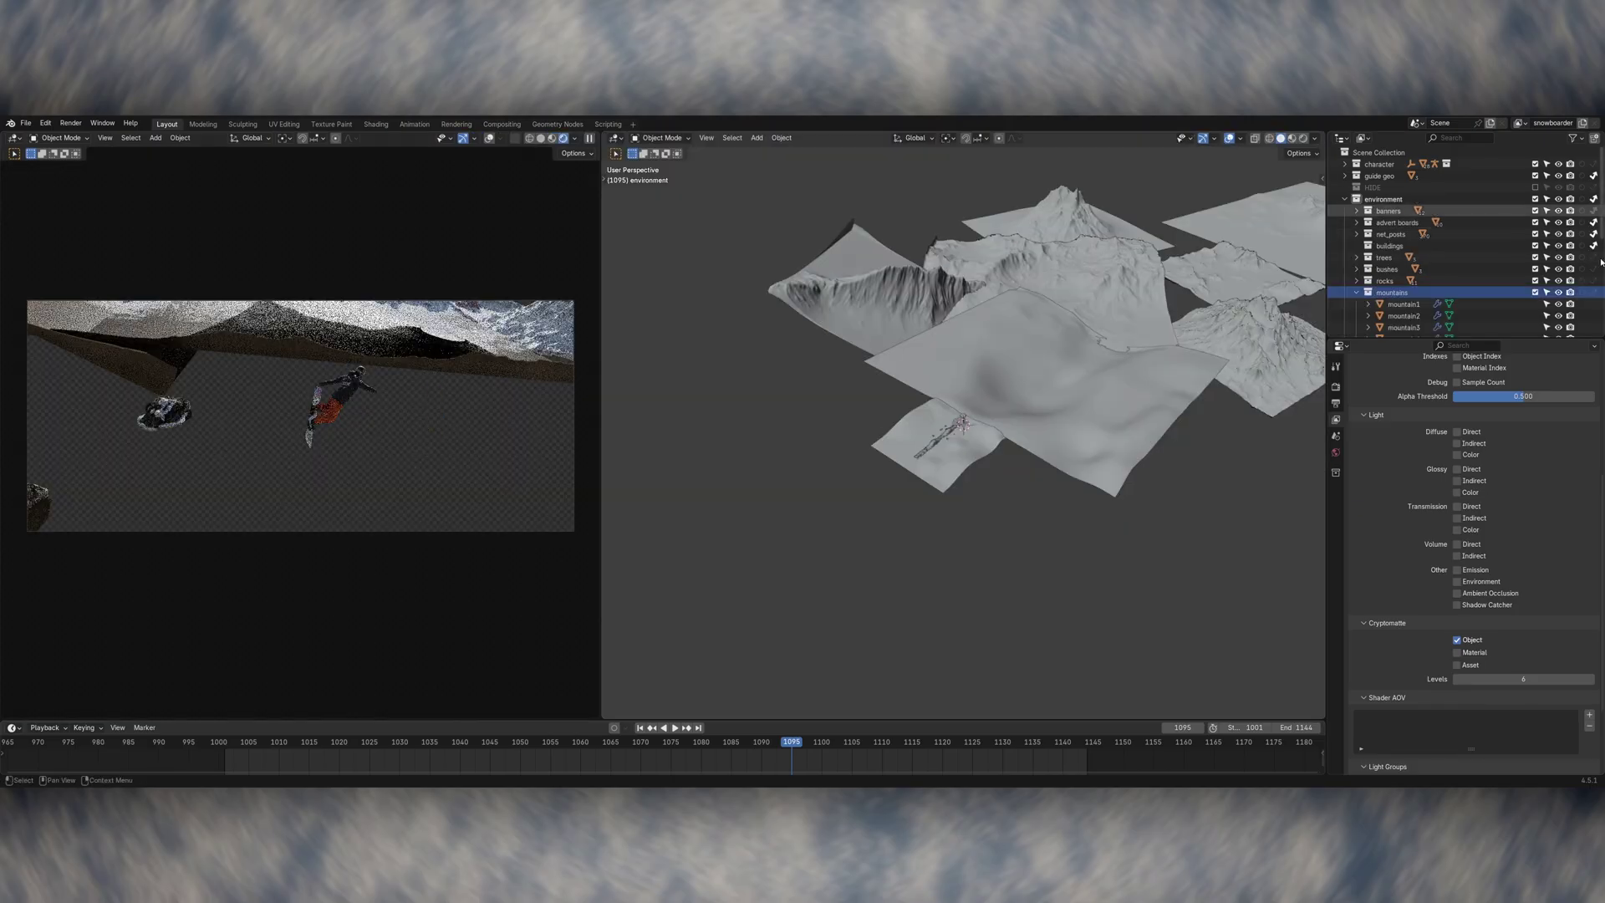
Step: Re-enable the banners collection, play the animation with overlays hidden, and save the file
click(358, 751)
key(space)
click(1336, 510)
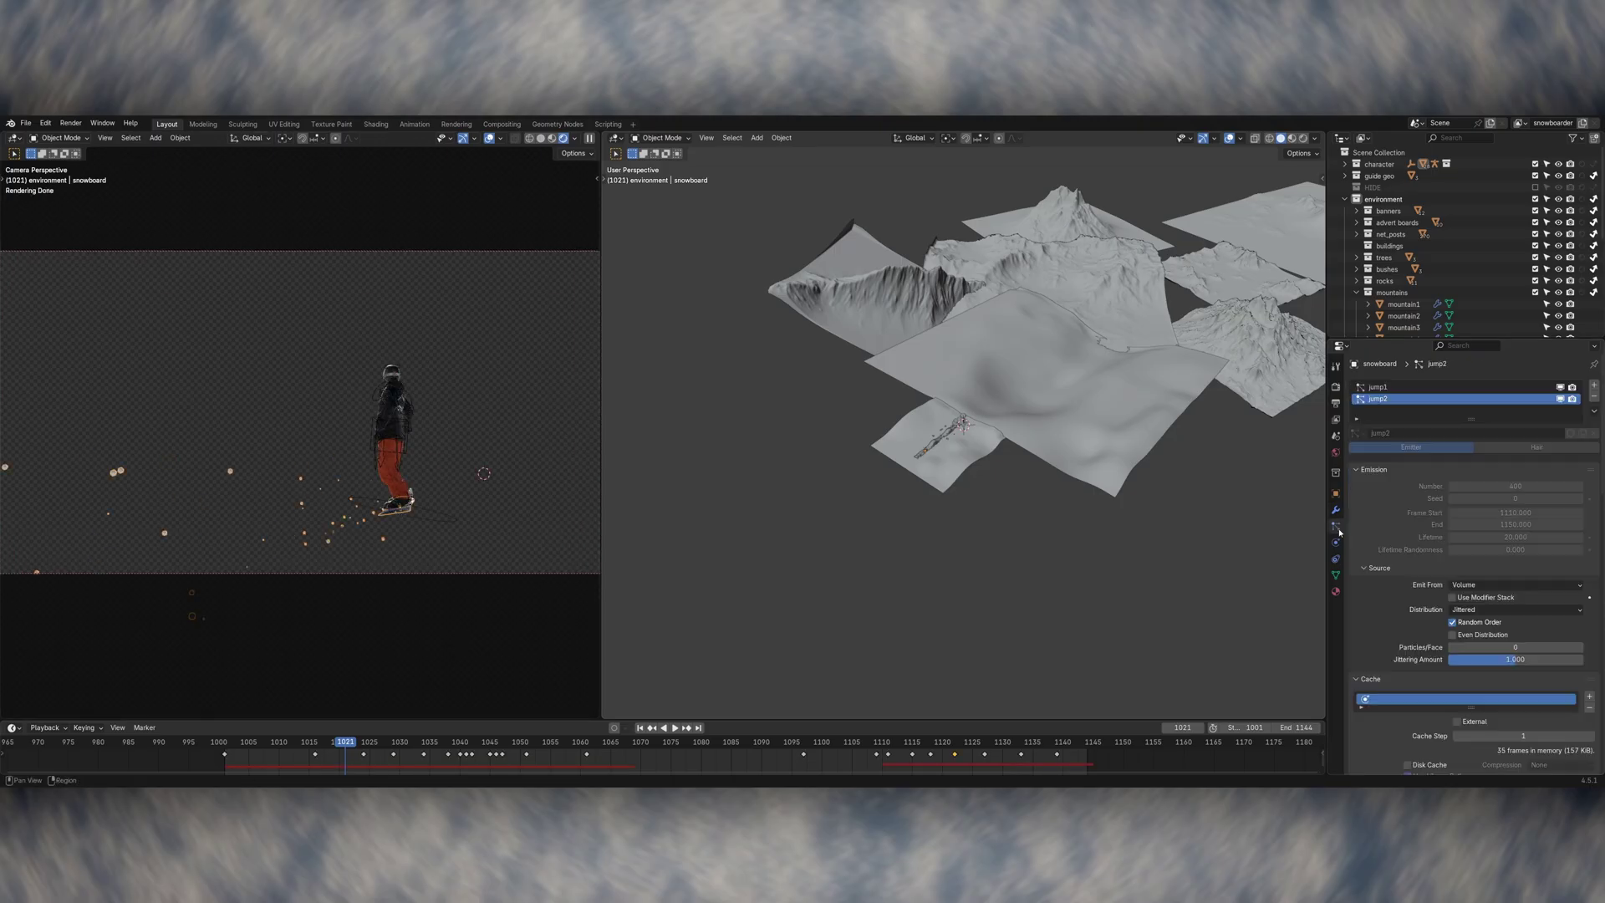
scroll(1471, 569, down, 3)
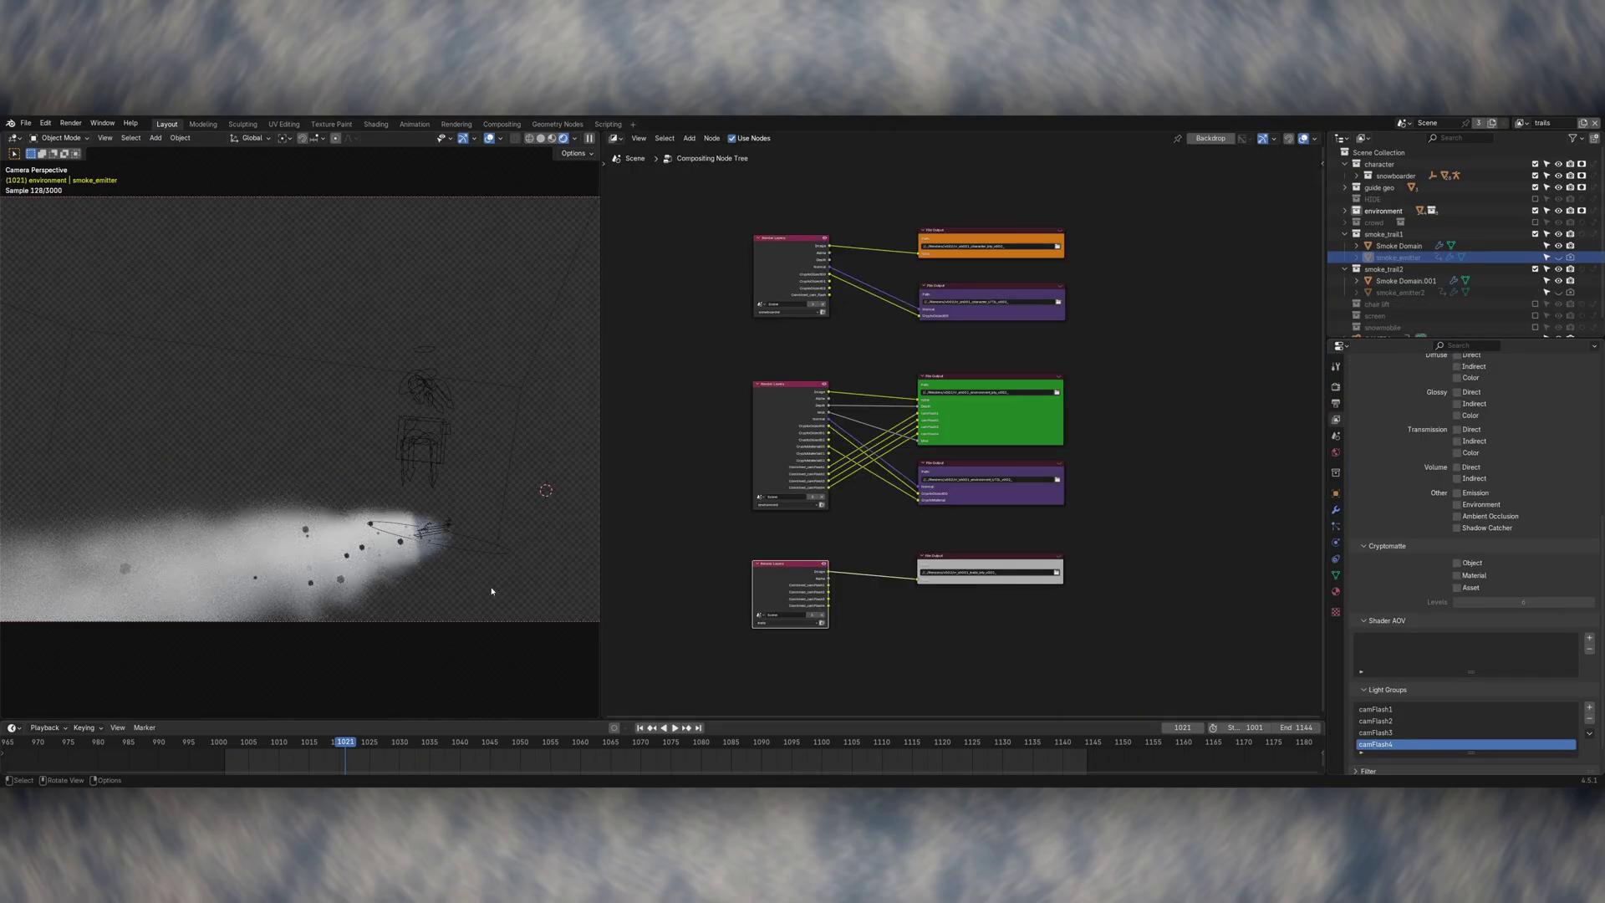
key(shift+alt+z)
scroll(468, 602, down, 2)
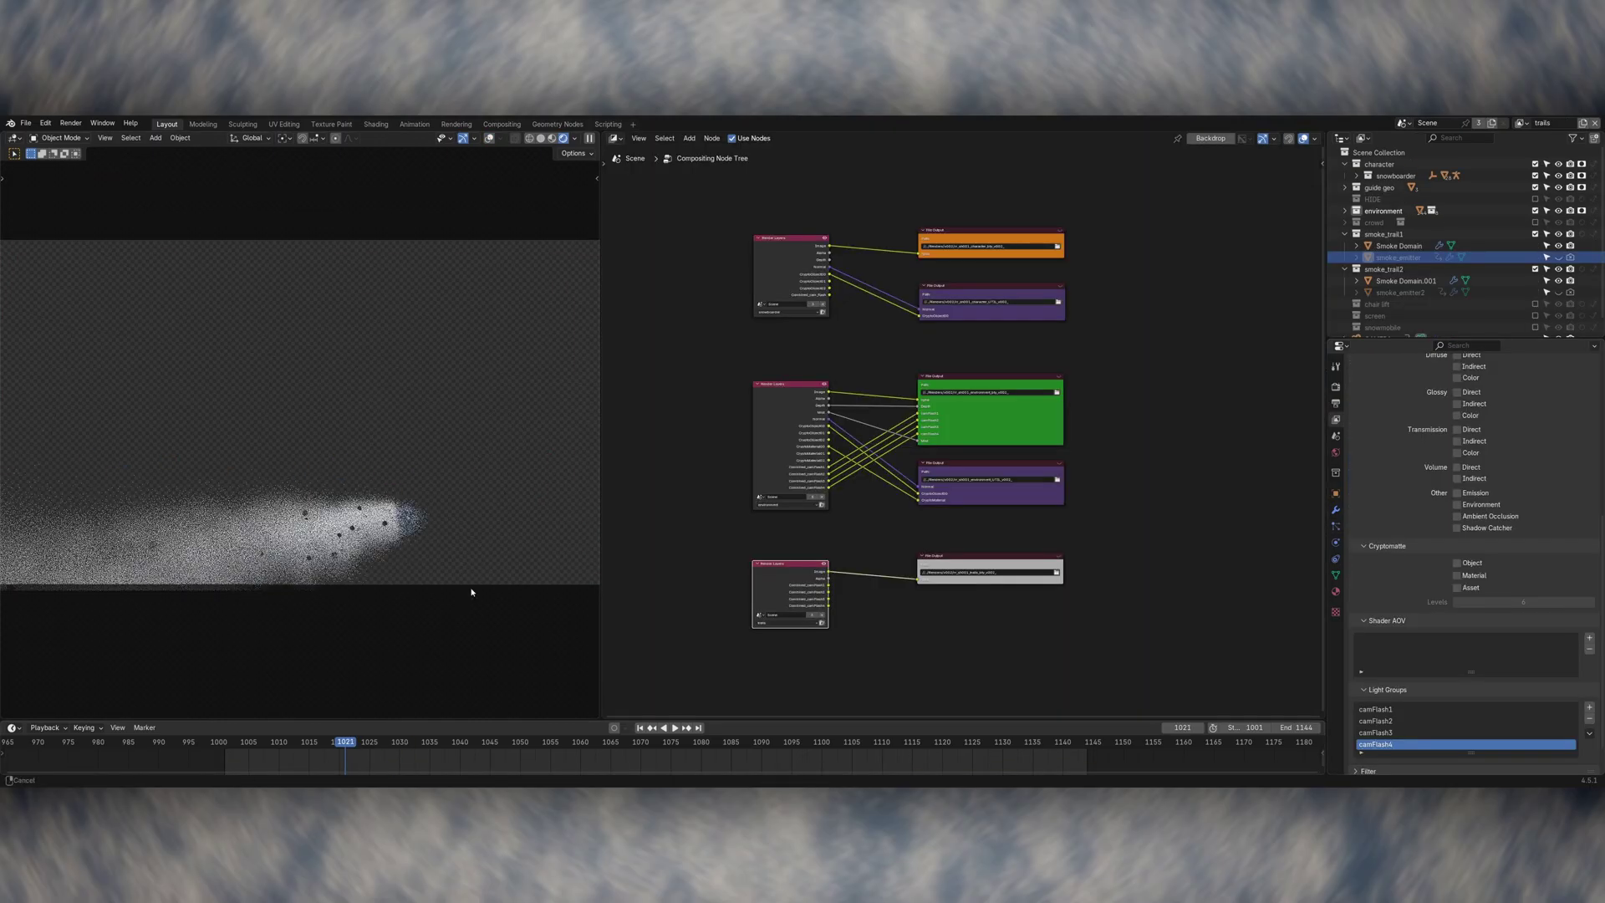
key(ctrl+s)
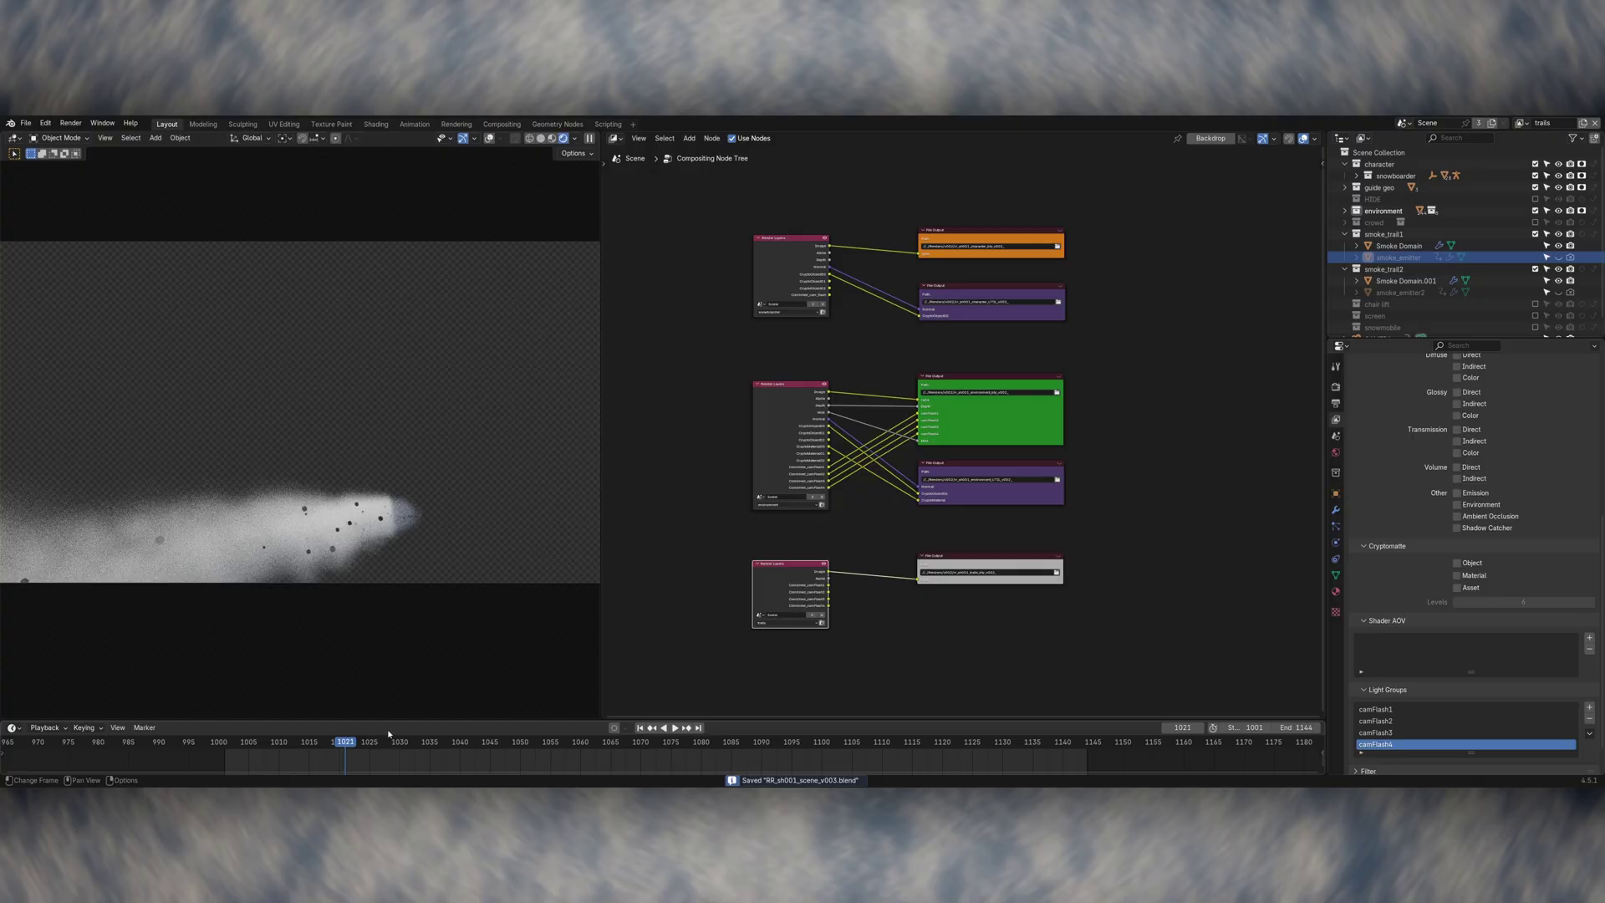
key(space)
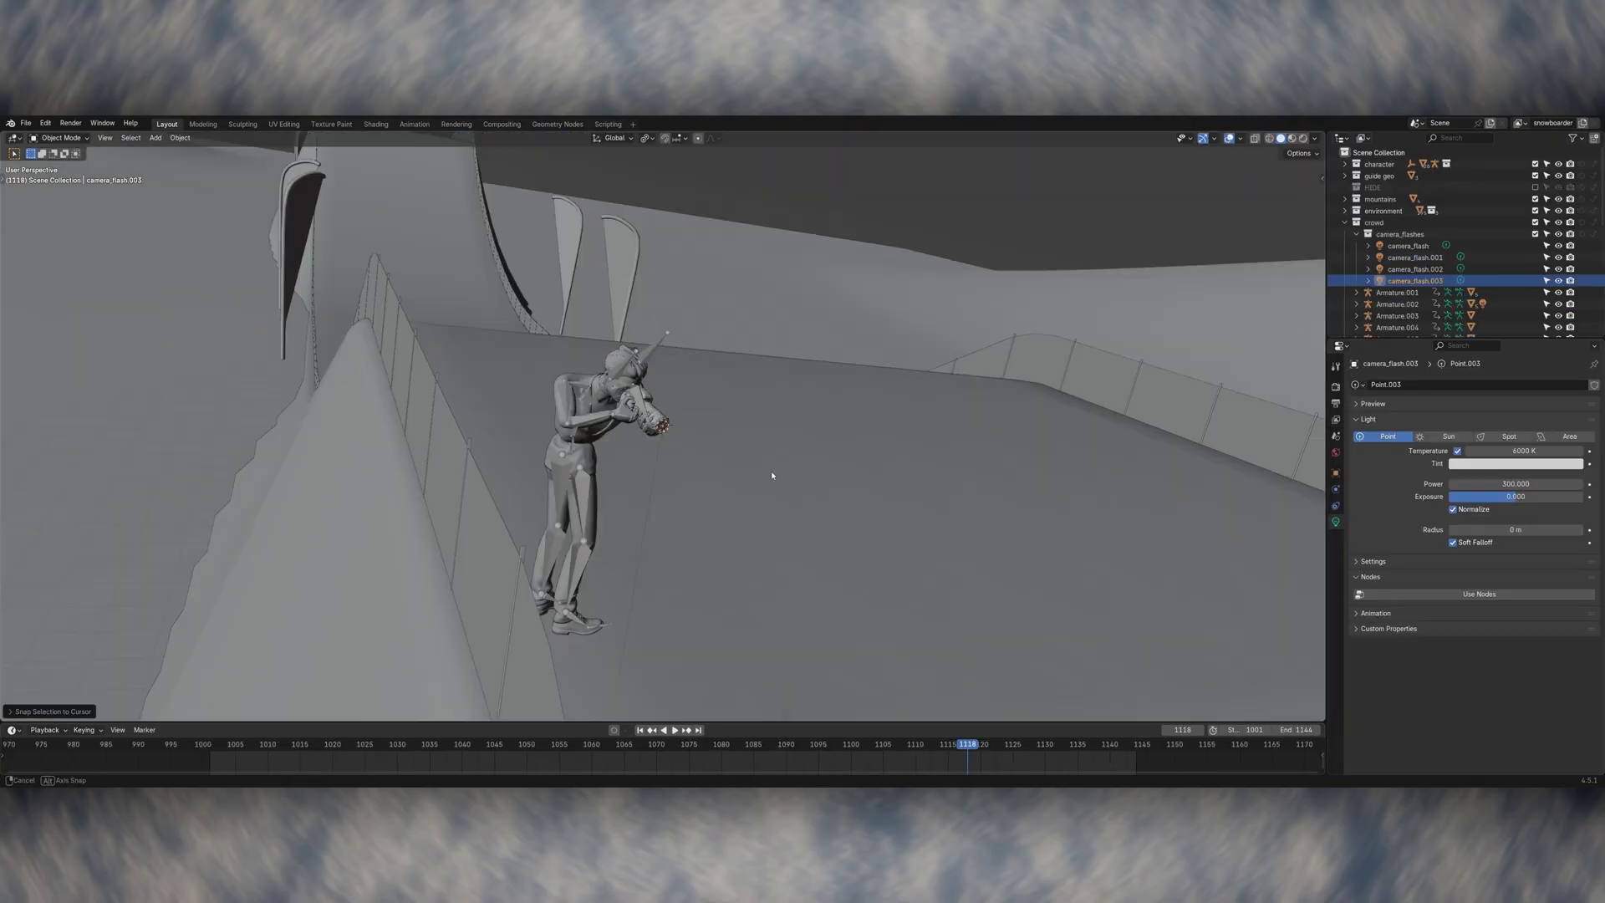
Step: Parent the selected object with Ctrl+P, save, and rename the cam_flash light group
middle_drag(771, 470, 637, 466)
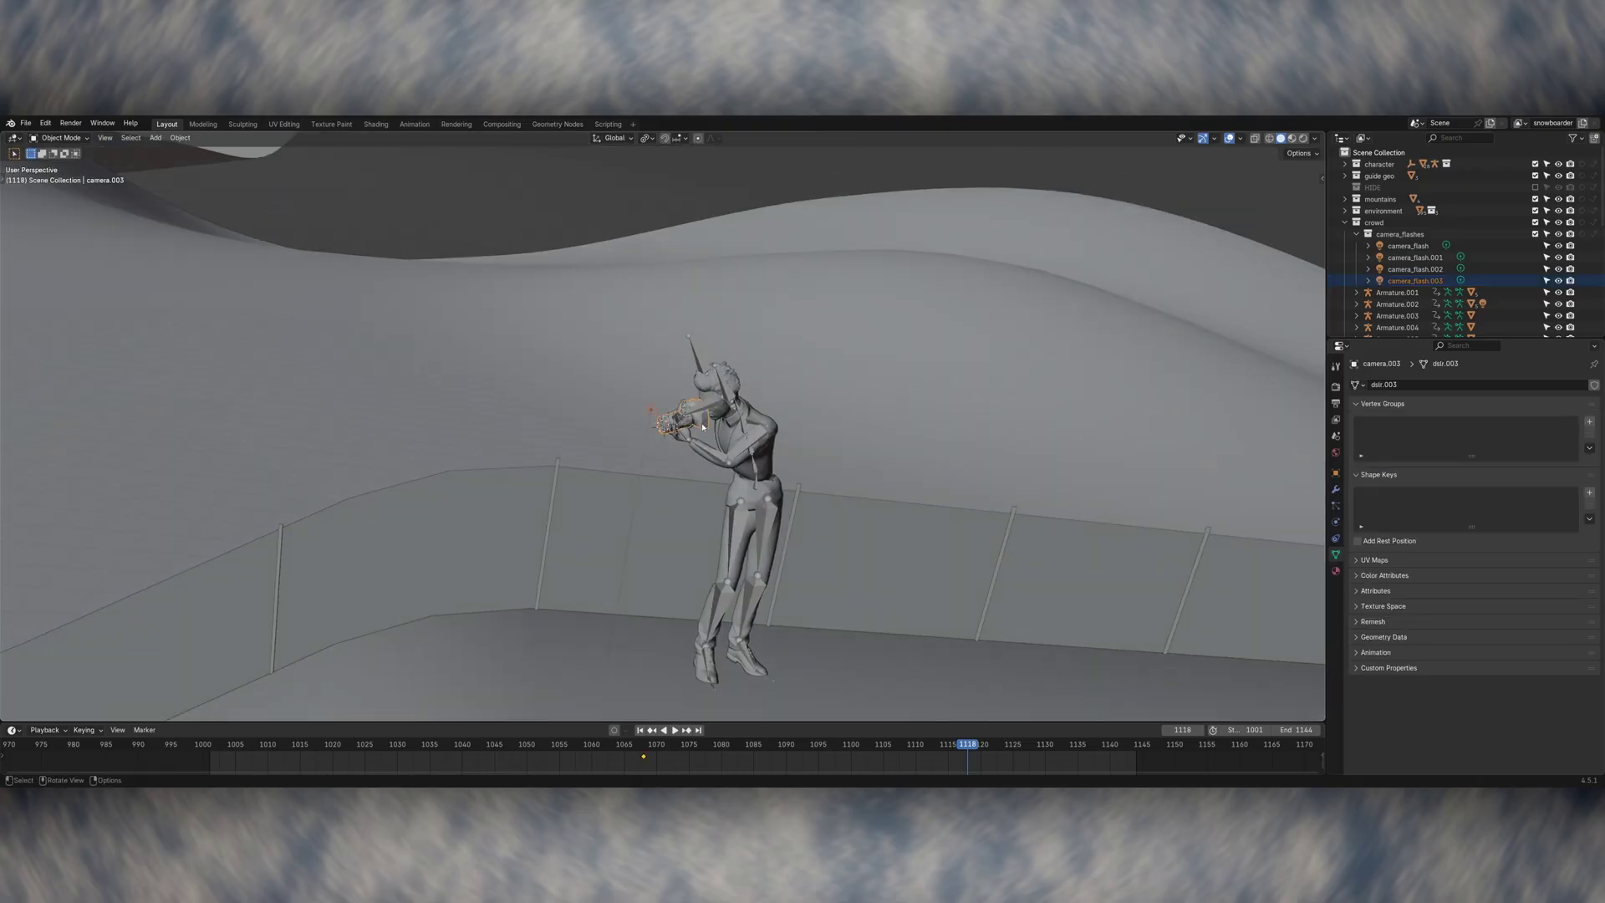
key(ctrl+p)
click(699, 457)
key(ctrl+s)
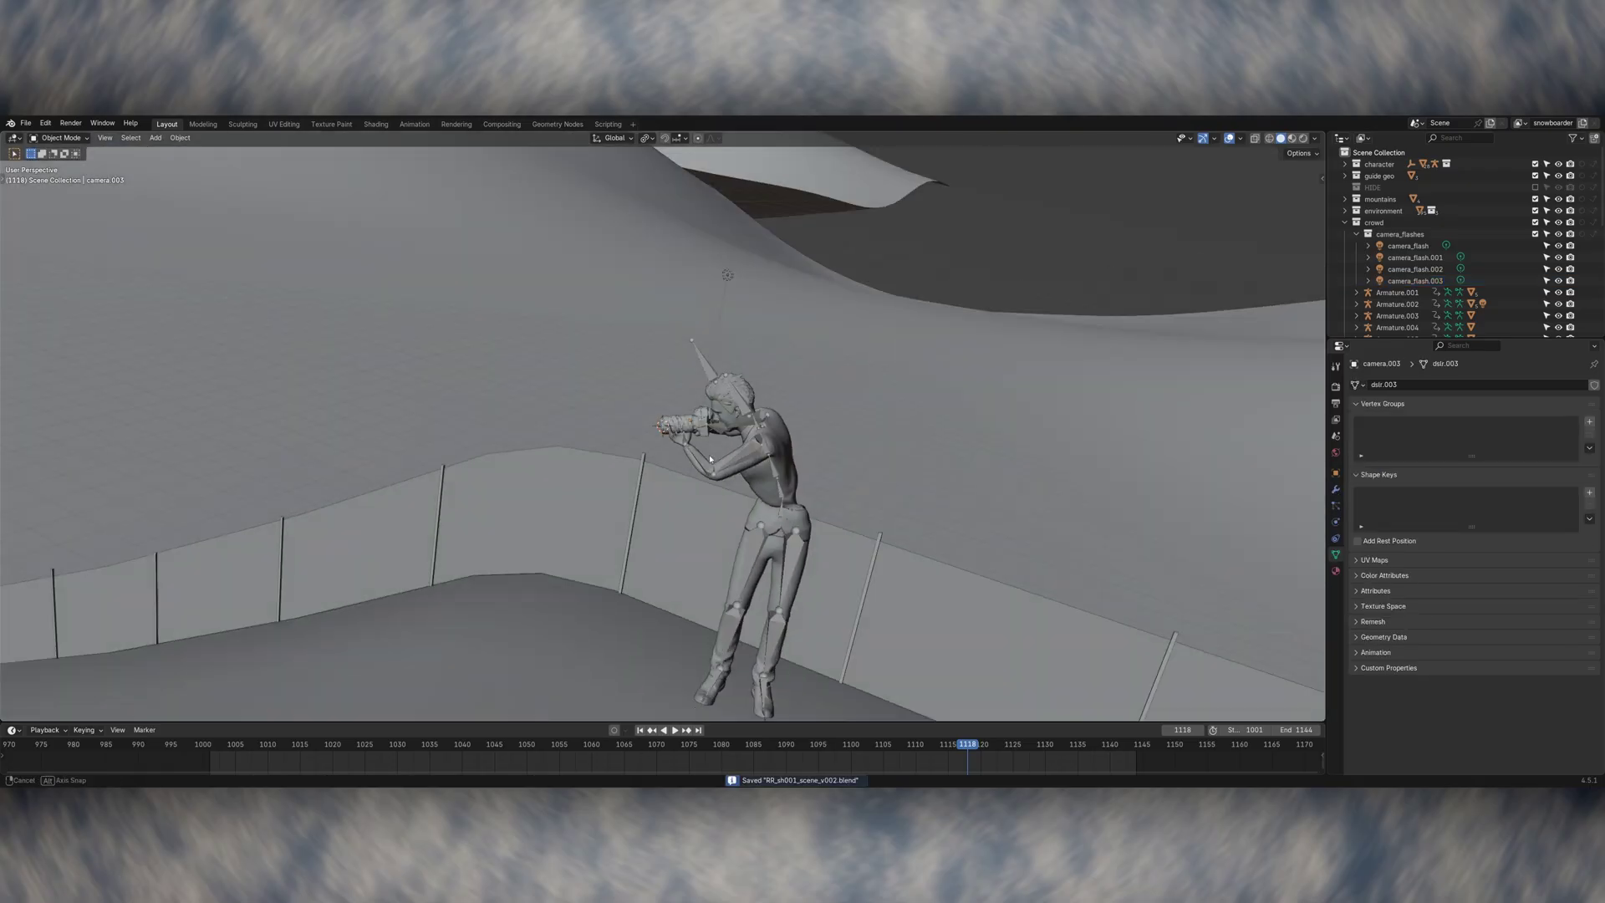
double_click(1470, 687)
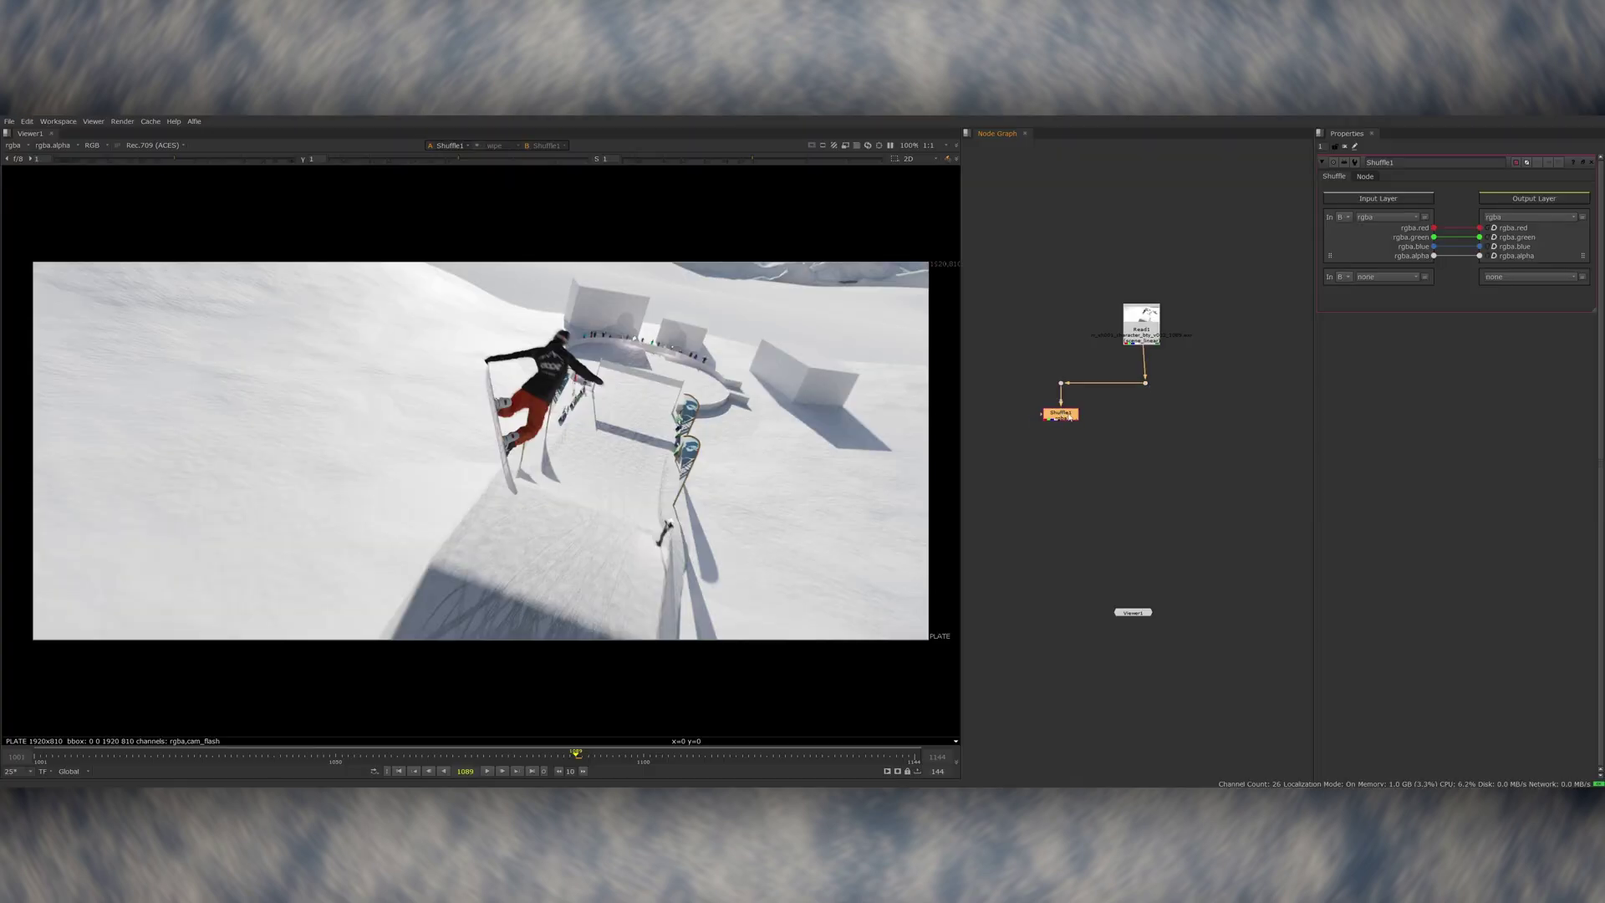
Step: Shuffle out the cam_flash layer and merge it back with a plus operation
click(1384, 275)
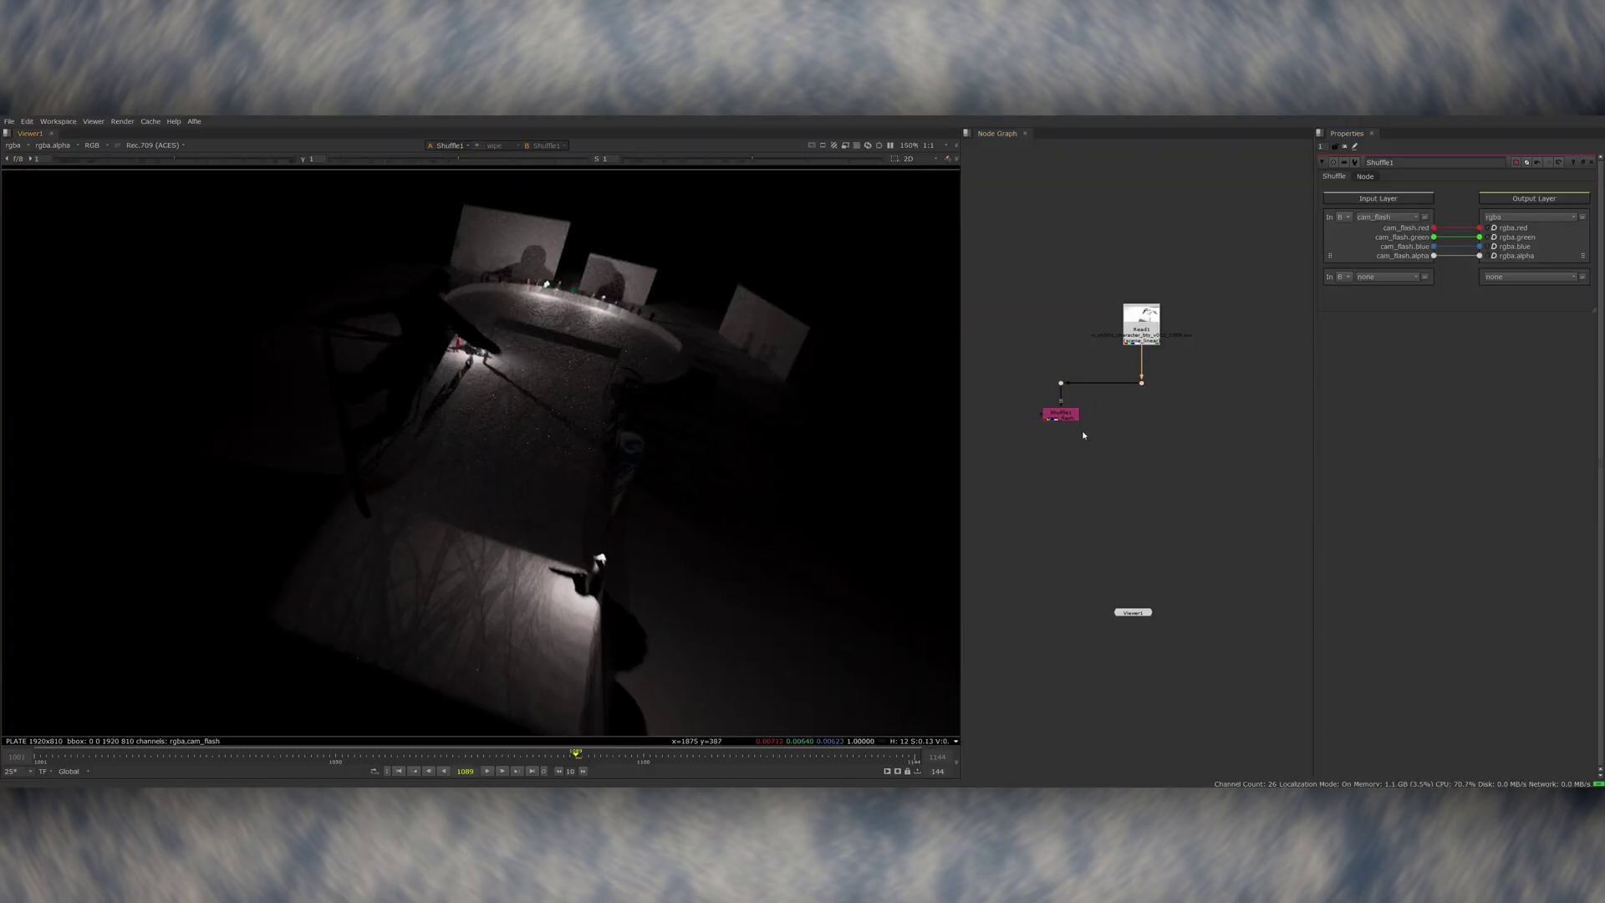
key(m)
drag(1077, 414, 1143, 390)
click(1388, 402)
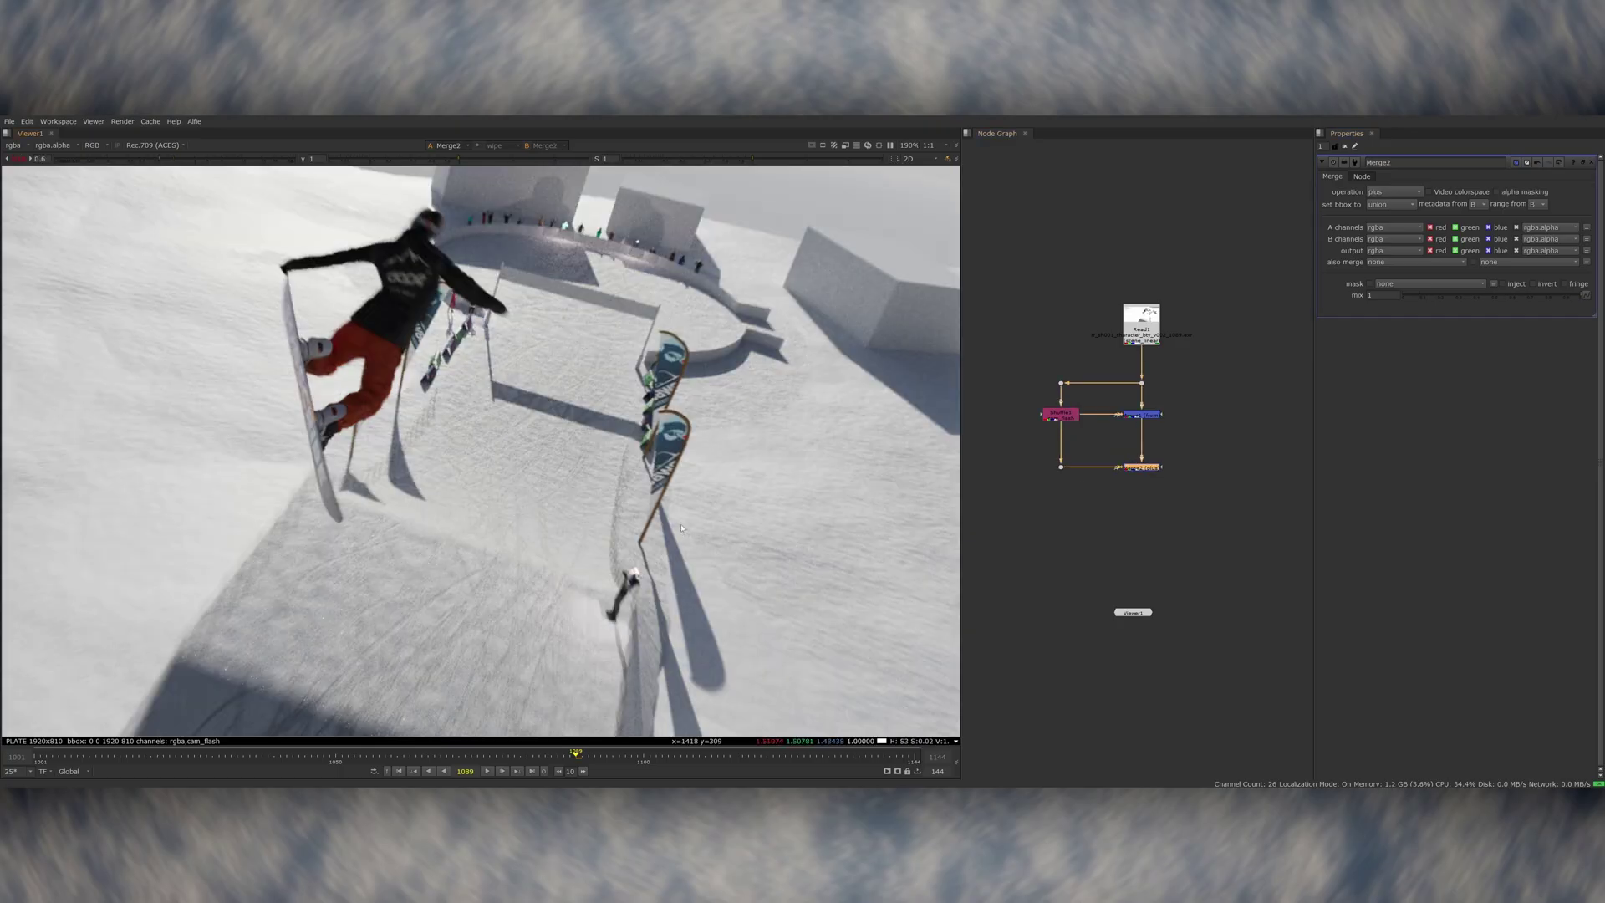
Step: Link the Normal pass to the File Output and inspect the merge node's settings
scroll(682, 529, down, 3)
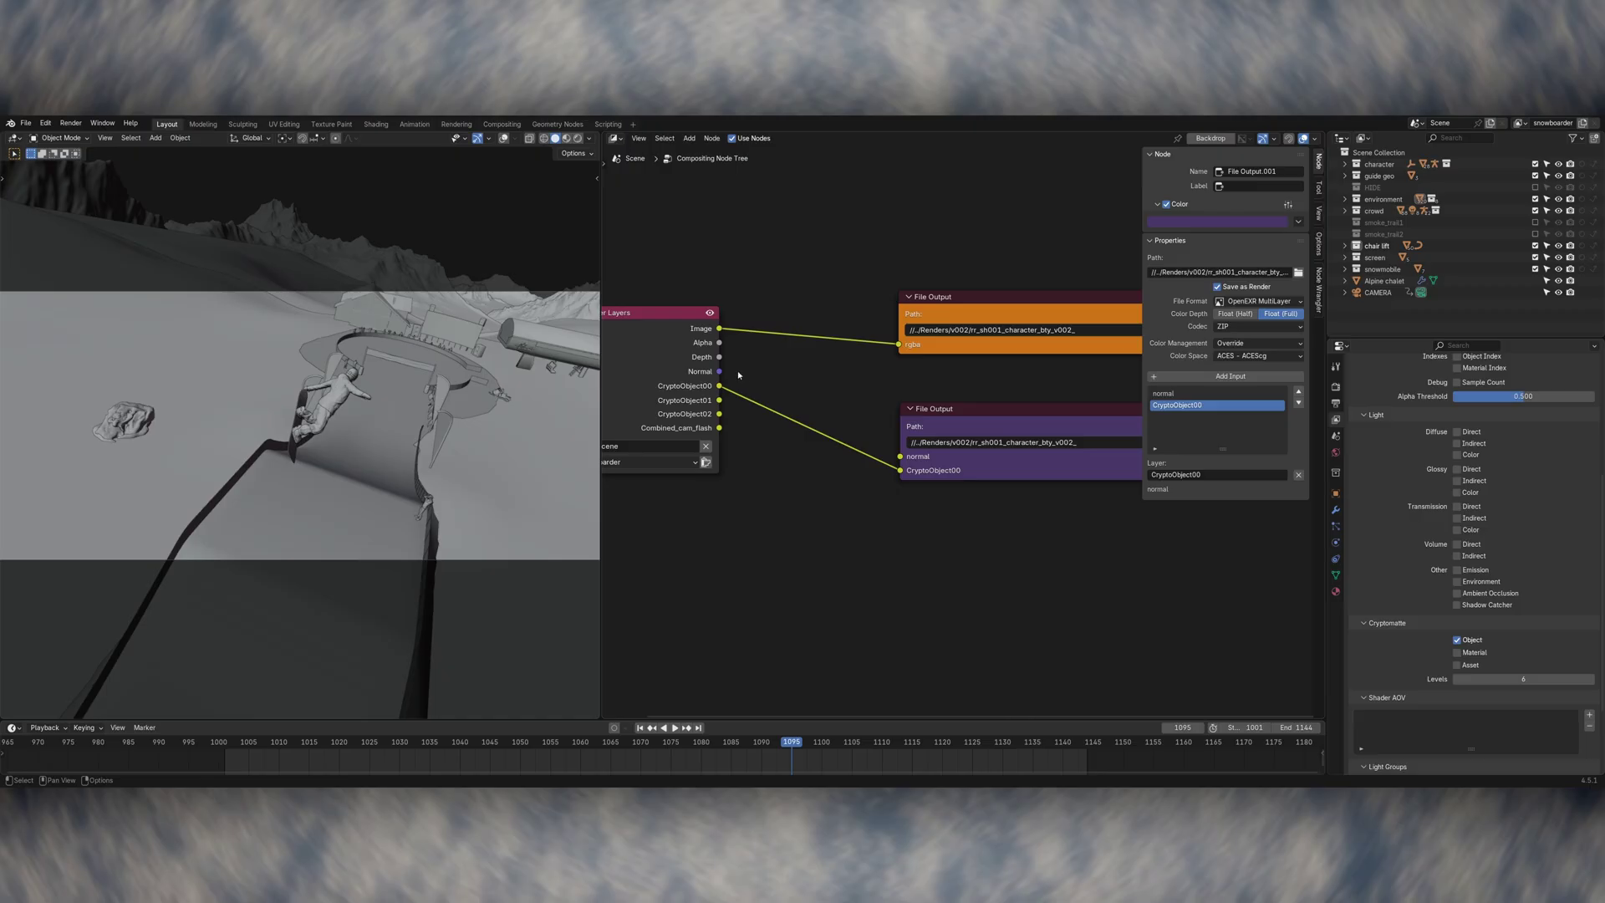
drag(719, 371, 826, 422)
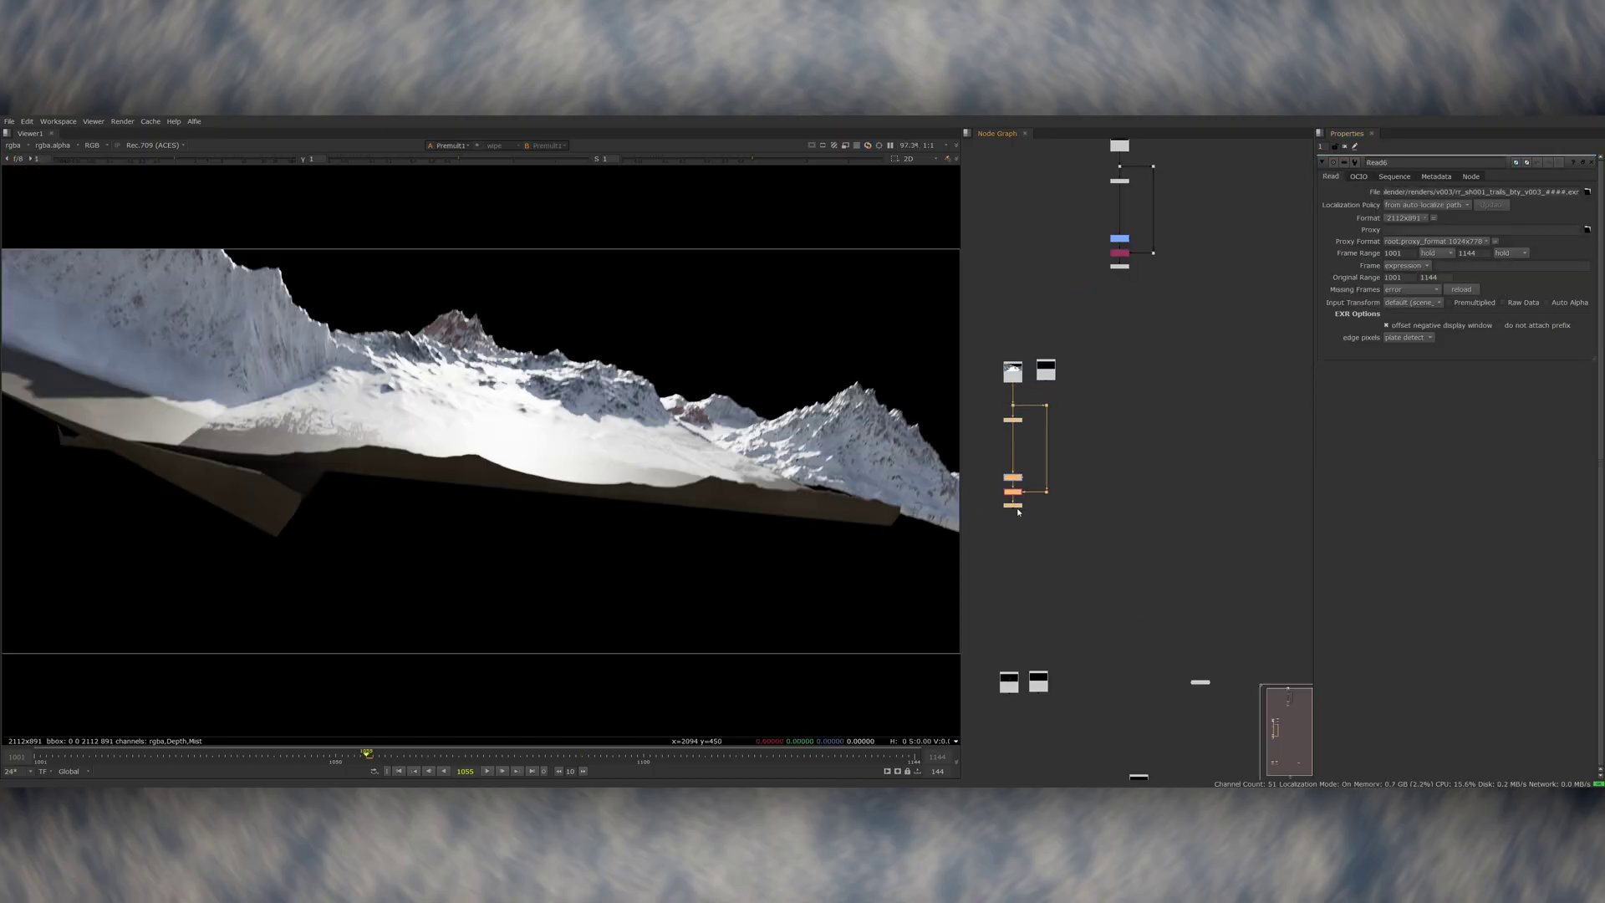
click(1039, 506)
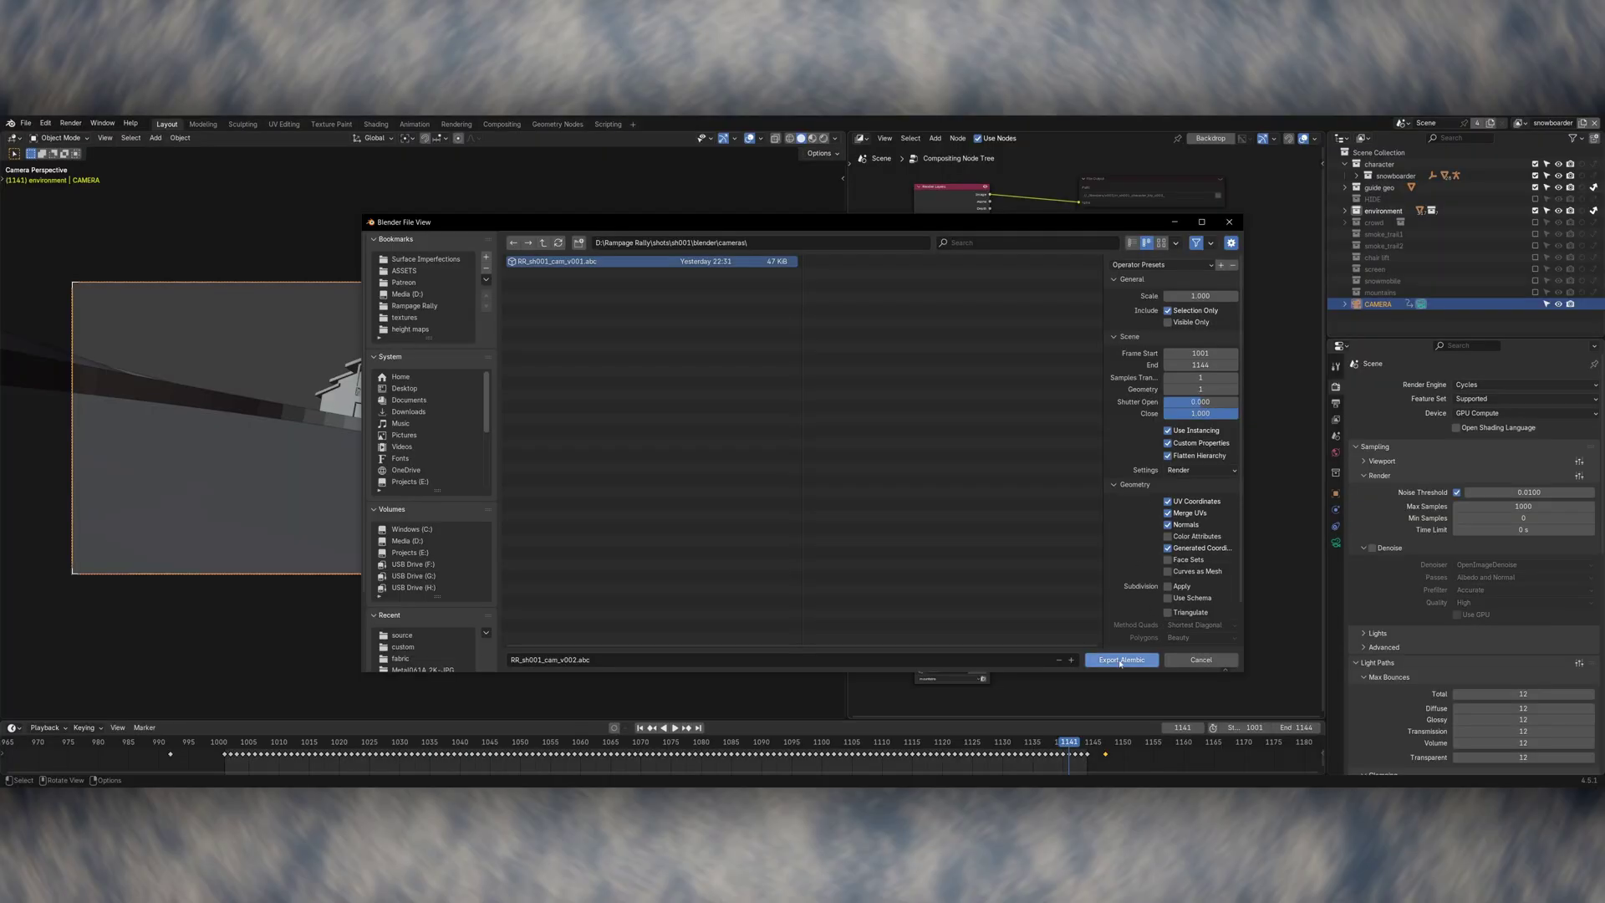
Step: Export the camera as the Alembic file RR_sh001_cam_v002.abc
click(1121, 662)
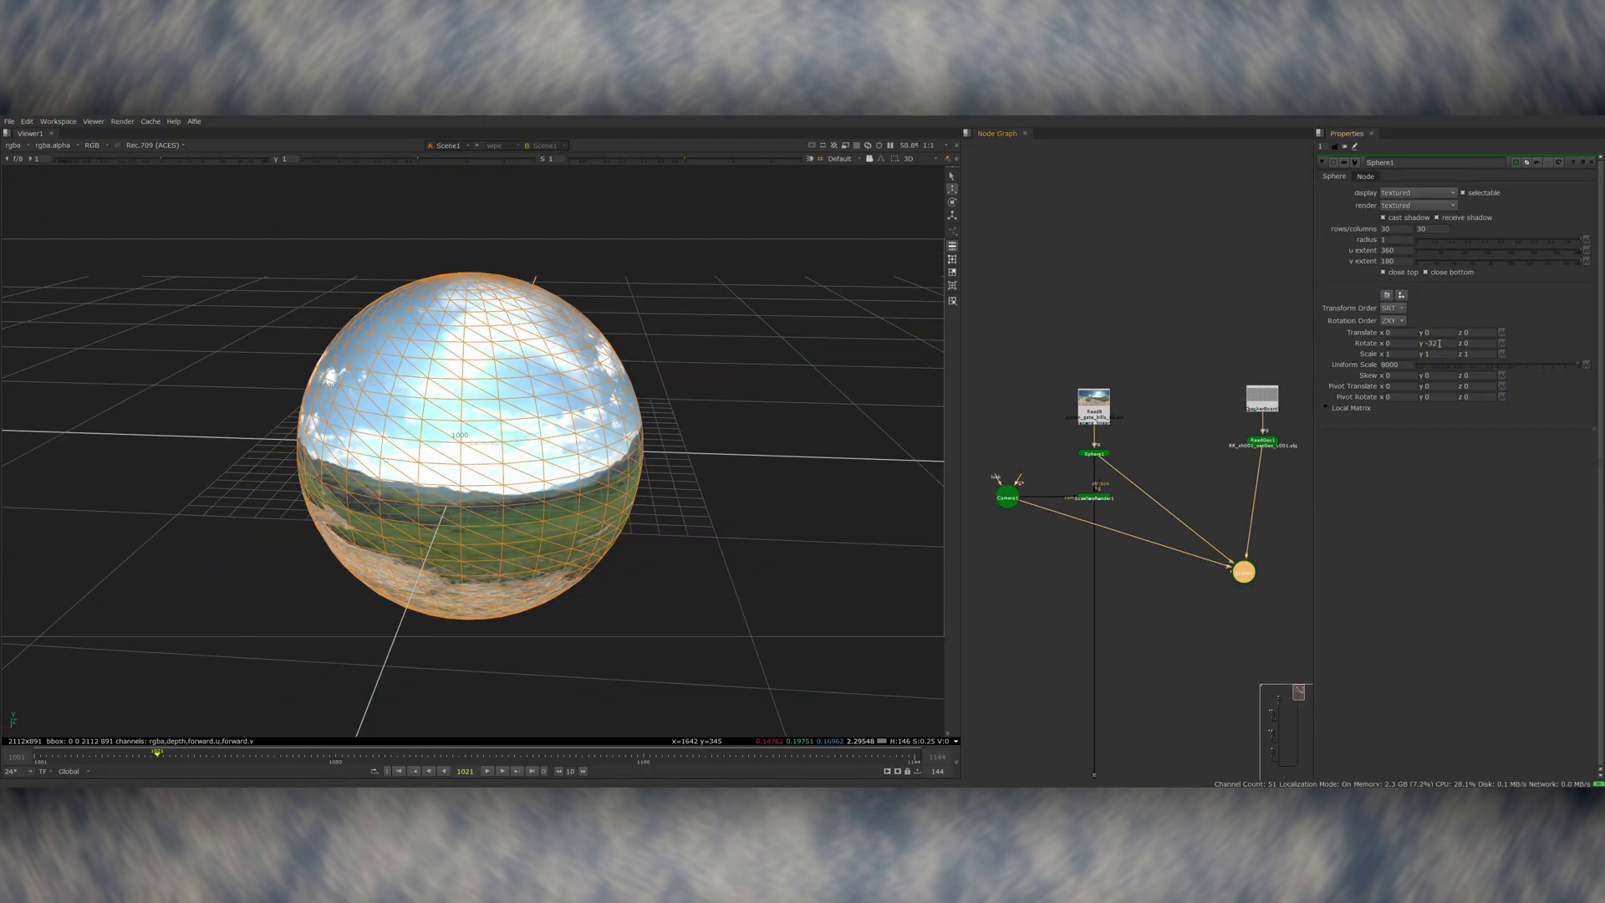
Step: Raise Sphere1's Y position, then add a Keymix under Read7 and blur the Roto mask
double_click(1434, 343)
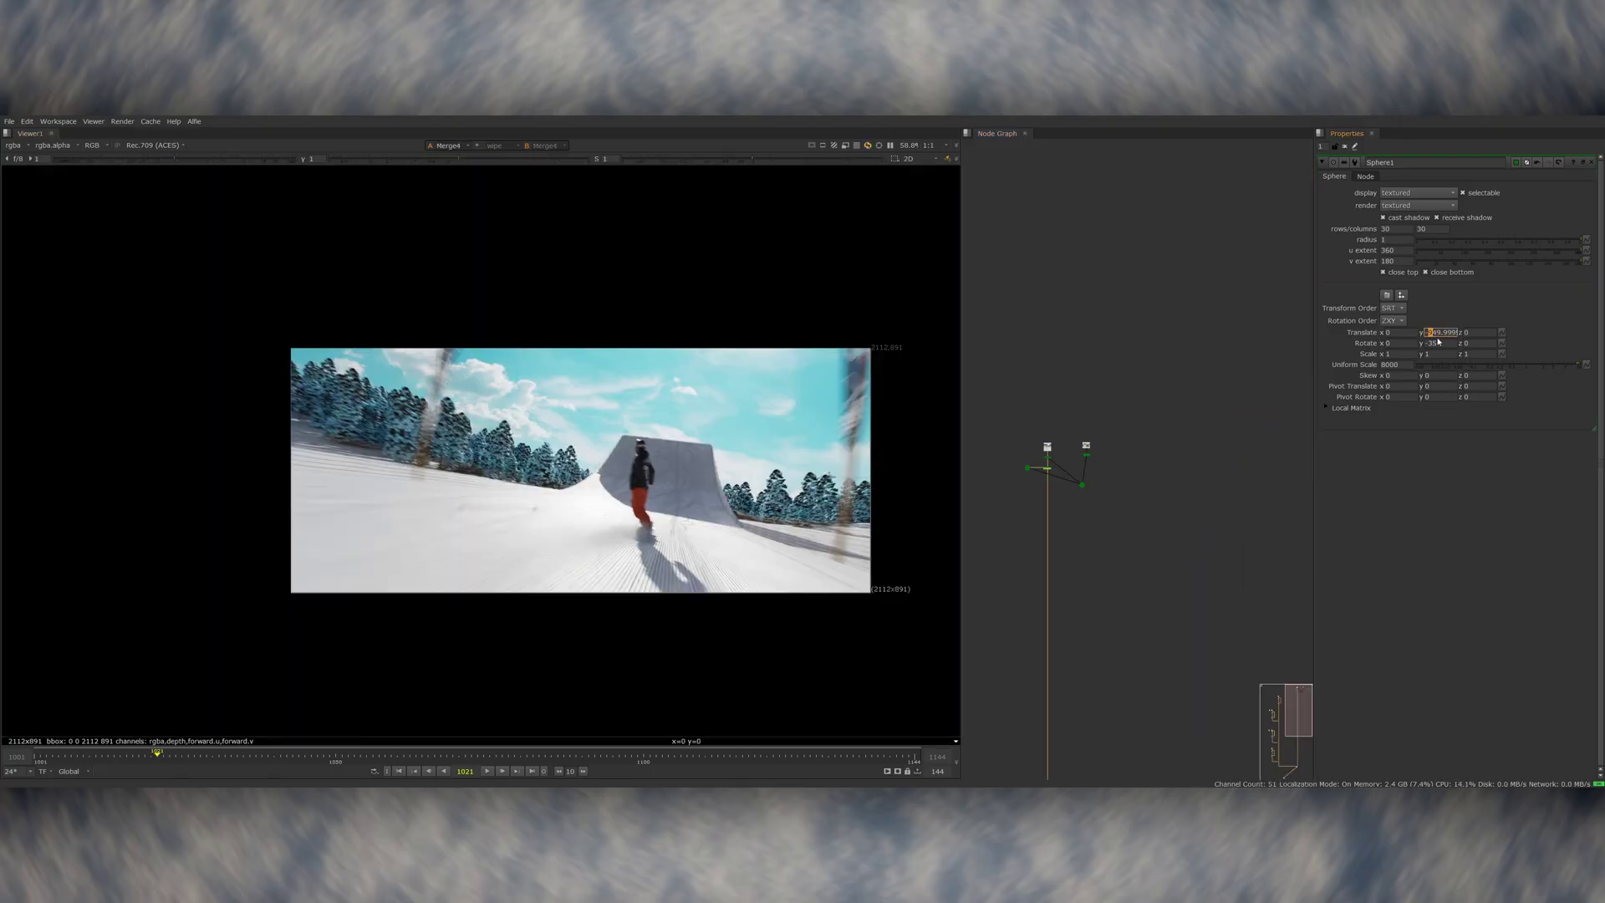
key(Up)
key(Up)
key(Up)
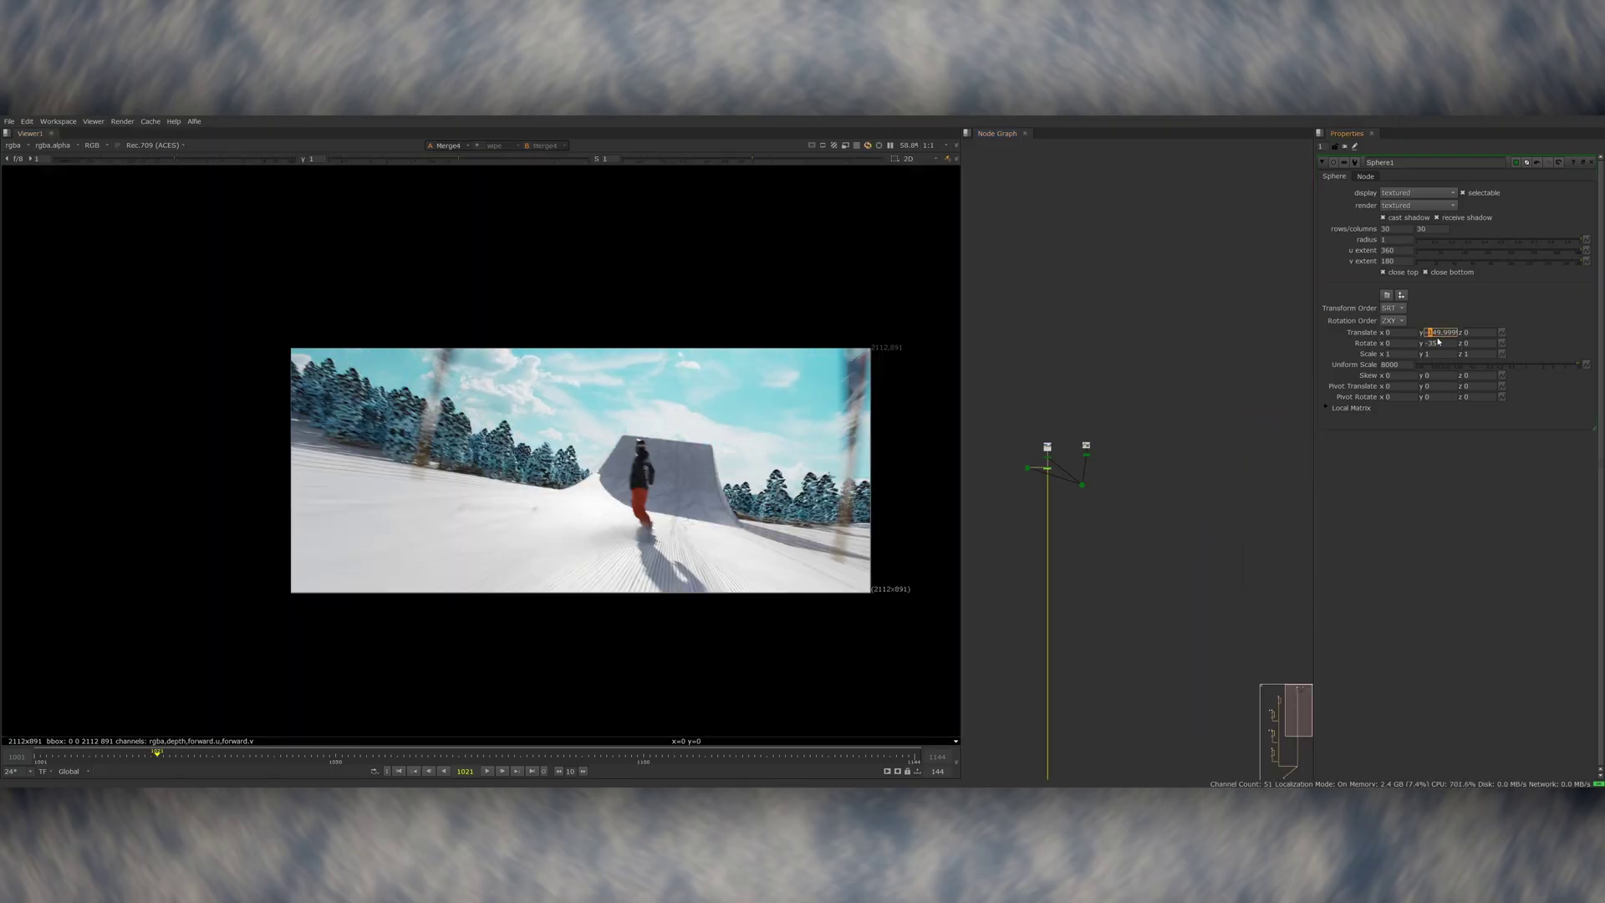
key(Up)
drag(616, 759, 451, 756)
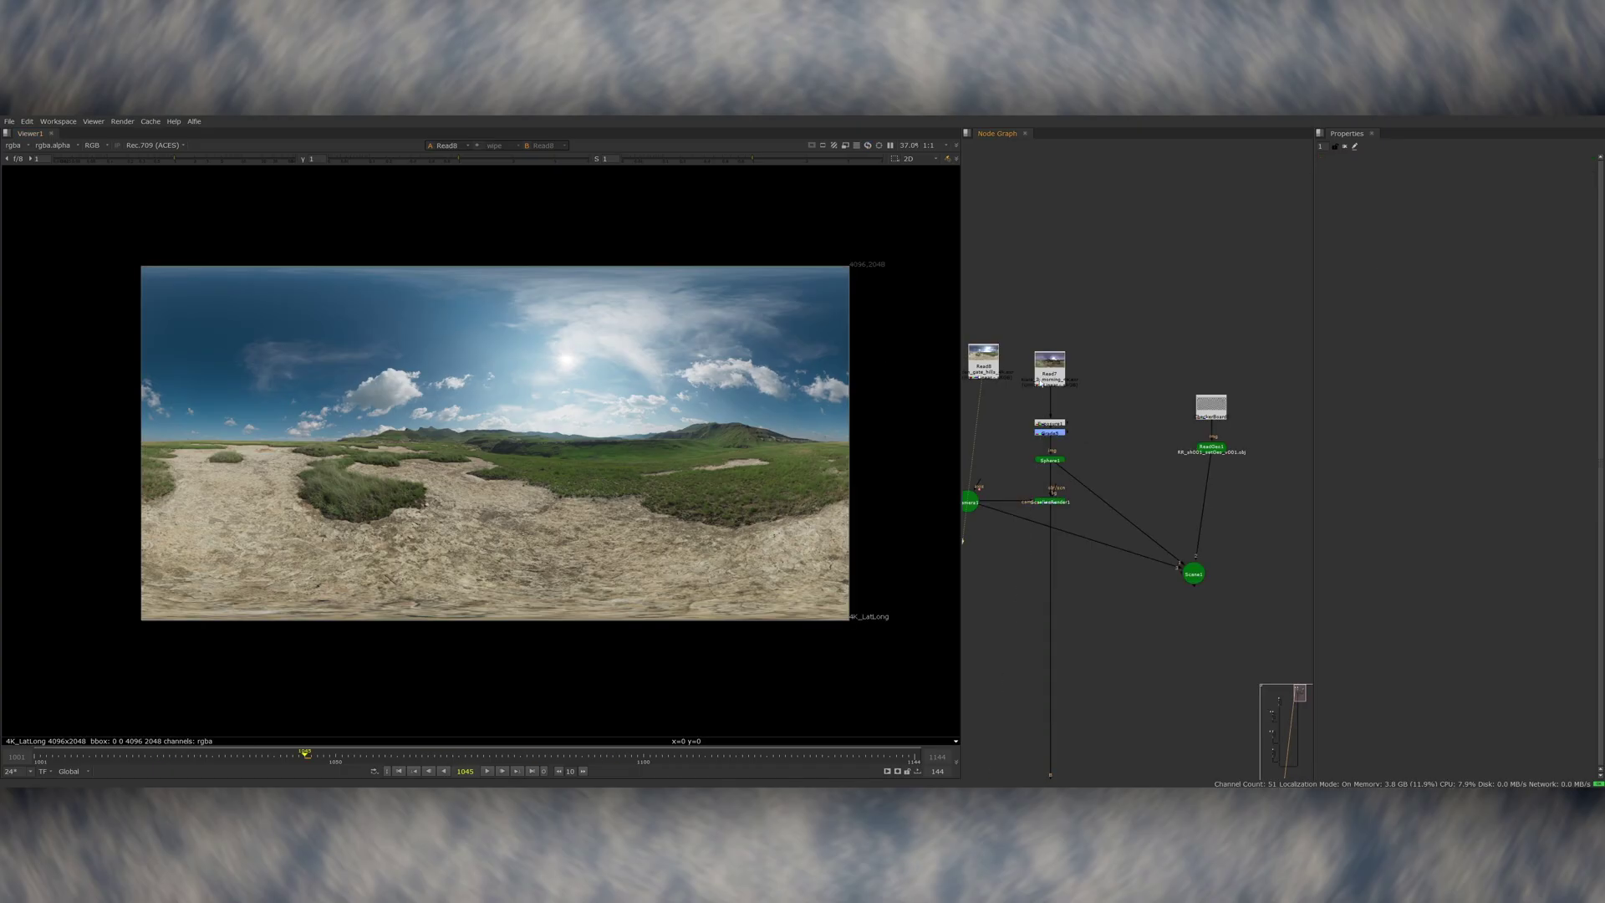
key(ctrl+k)
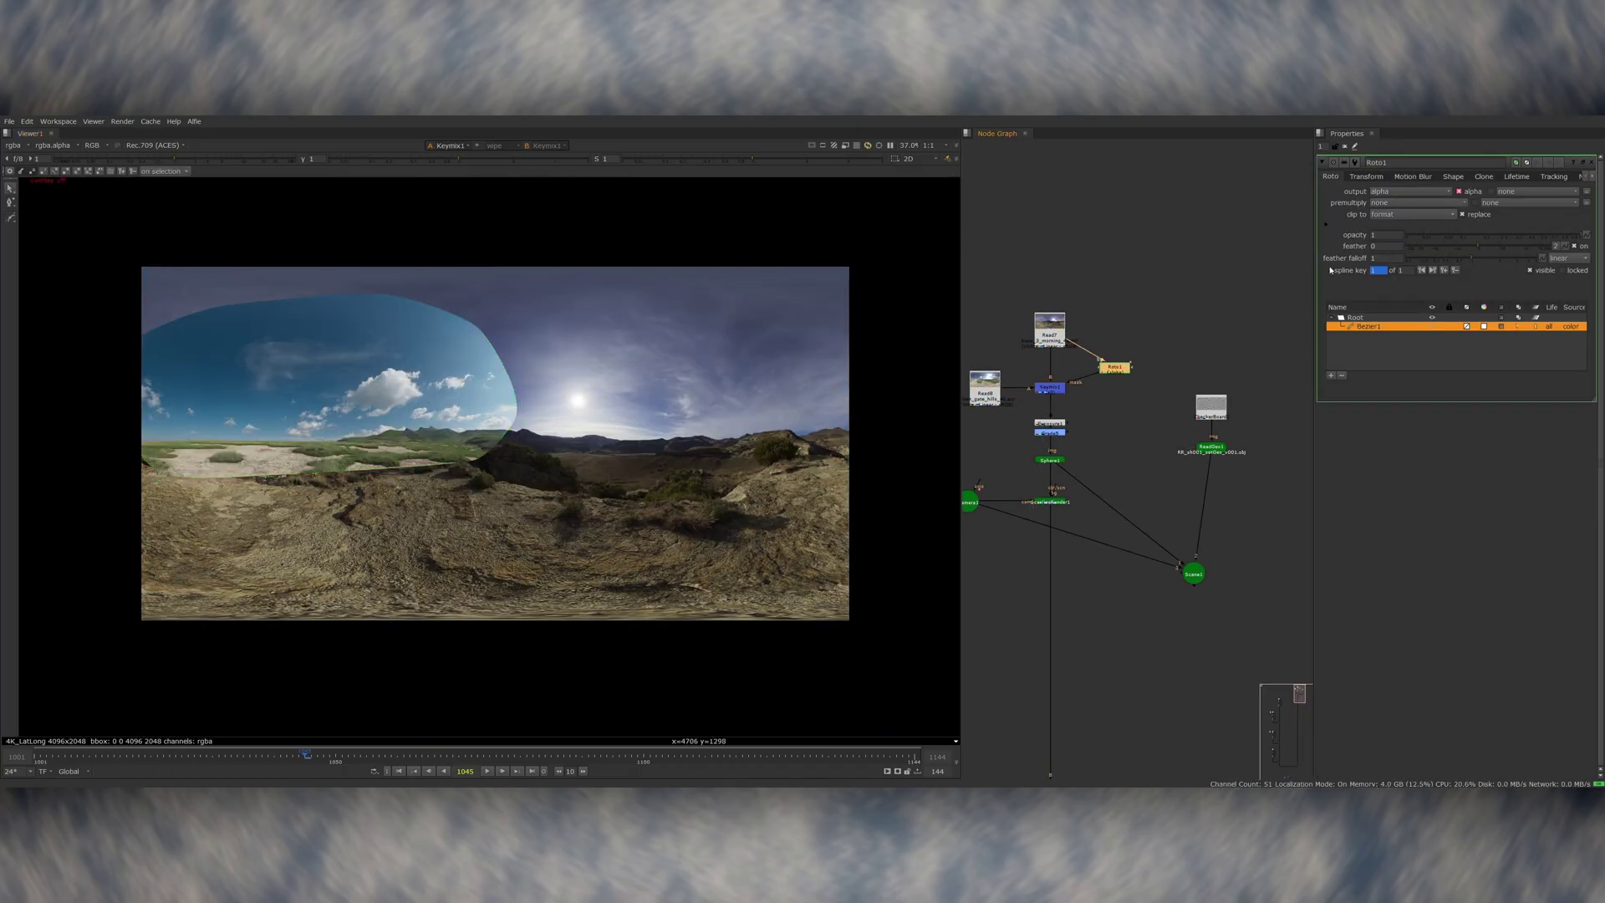
key(b)
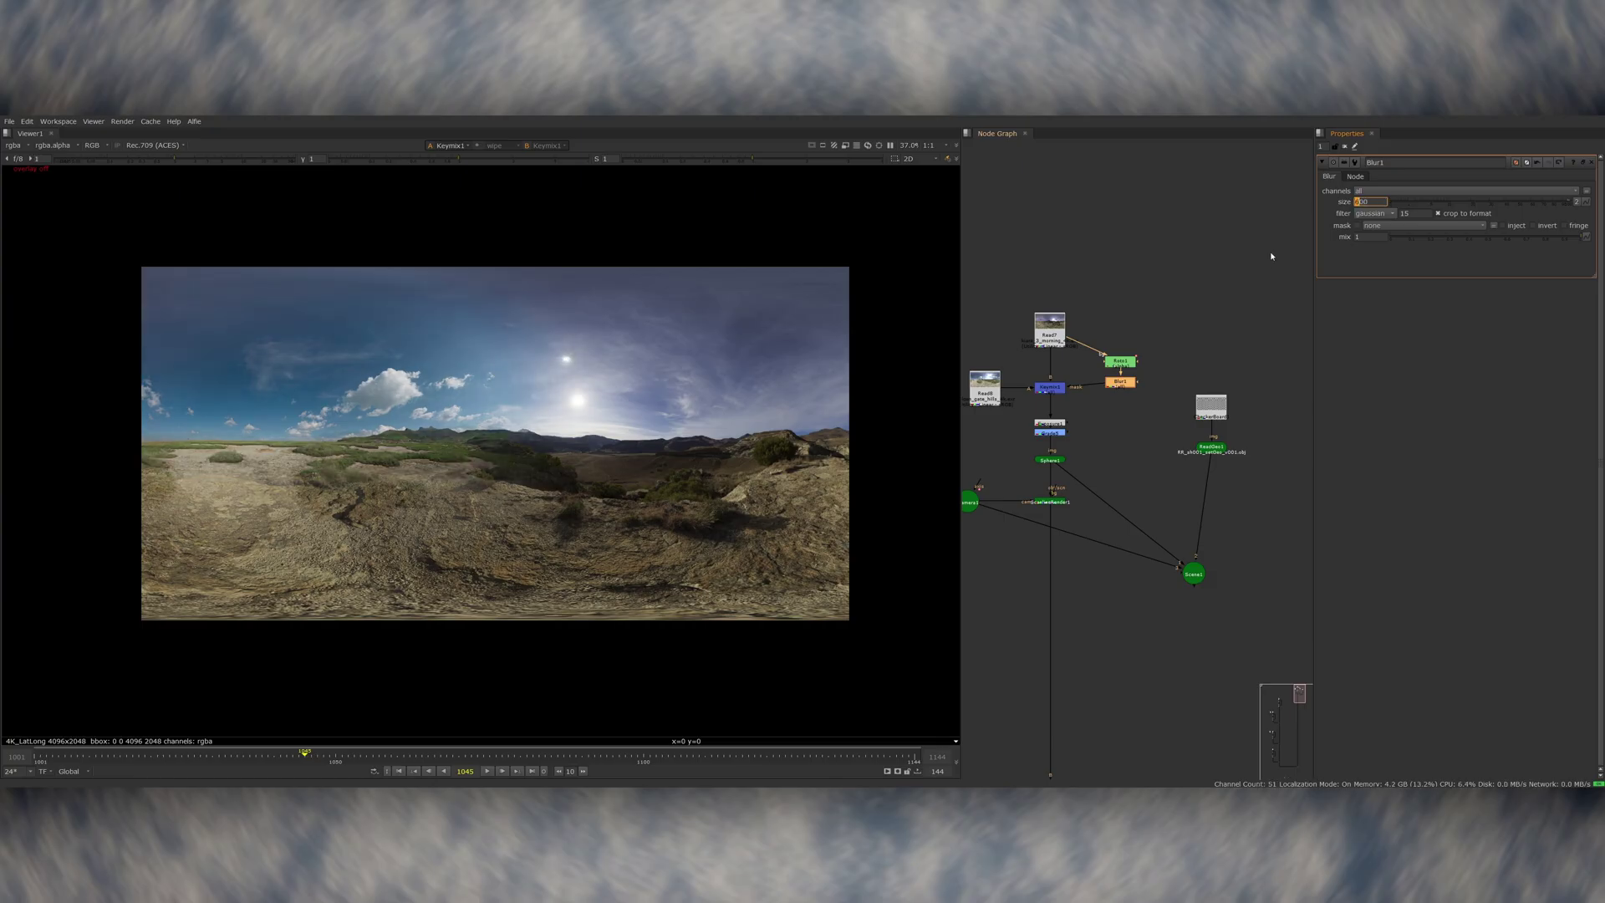
Step: View Read8 and merge the flash shuffles back with plus and from operations
click(992, 386)
key(1)
scroll(992, 386, up, 3)
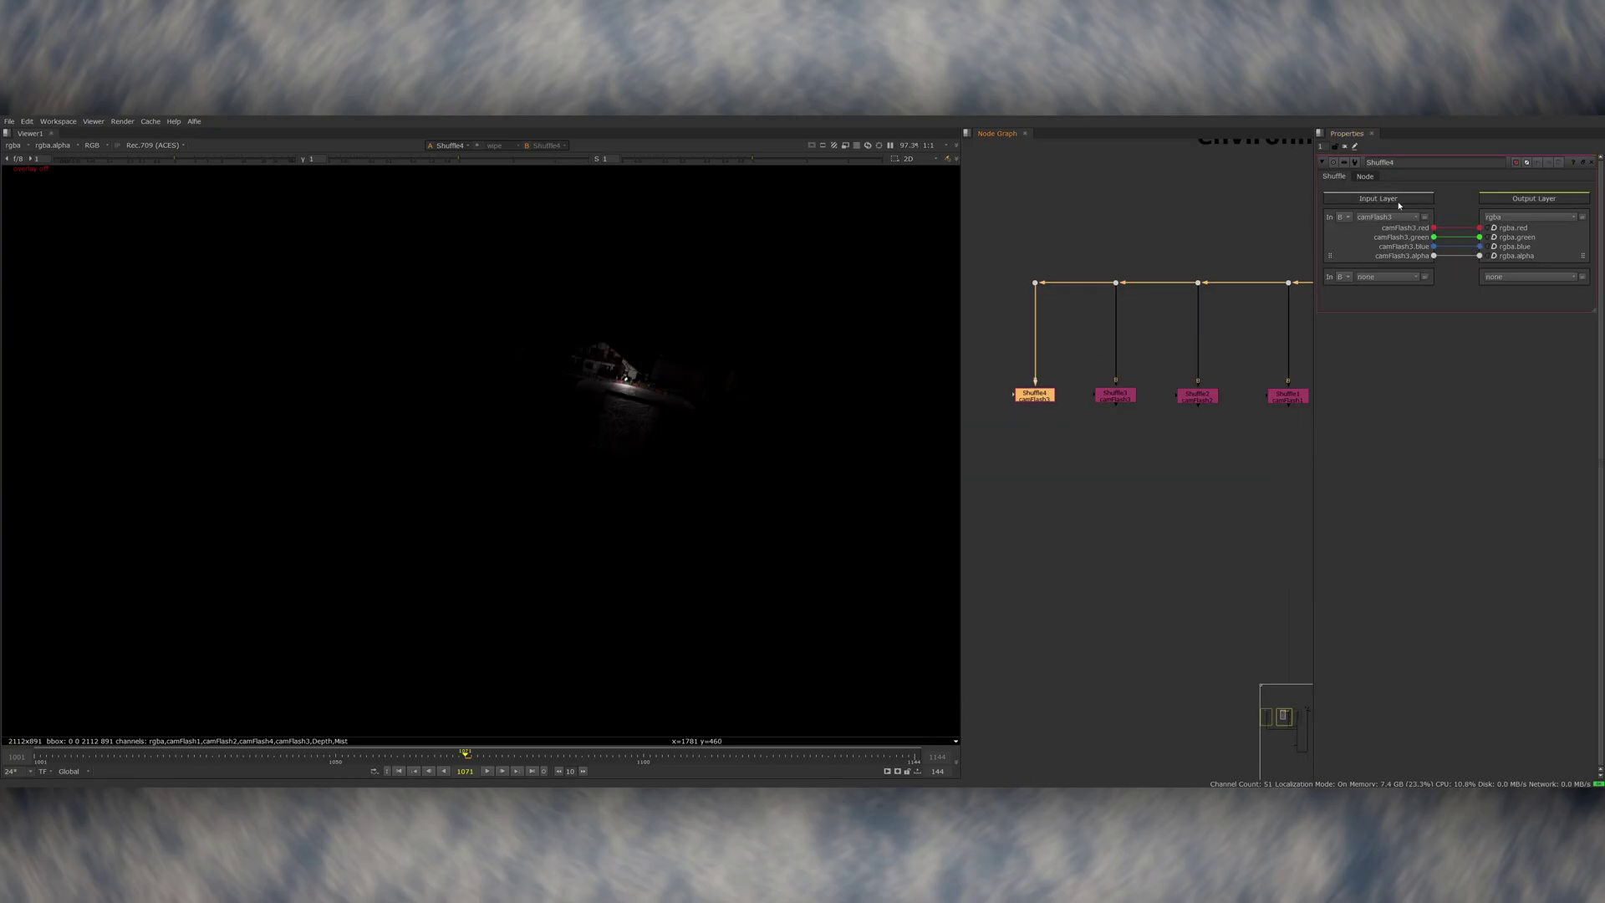
scroll(1190, 401, down, 3)
click(1182, 379)
key(m)
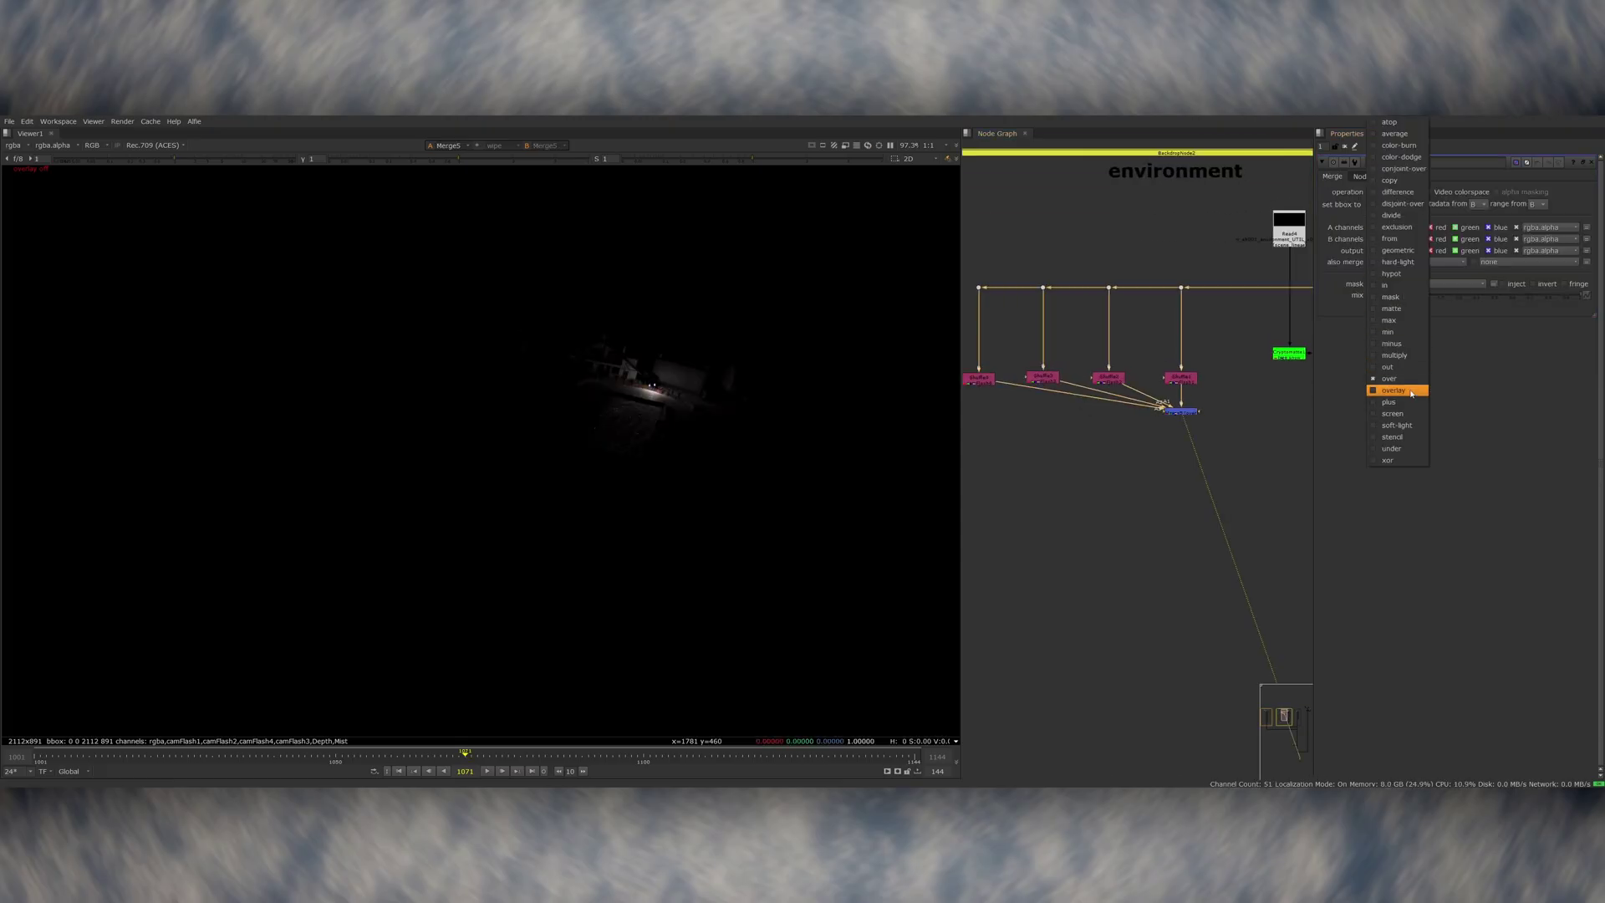
click(1390, 403)
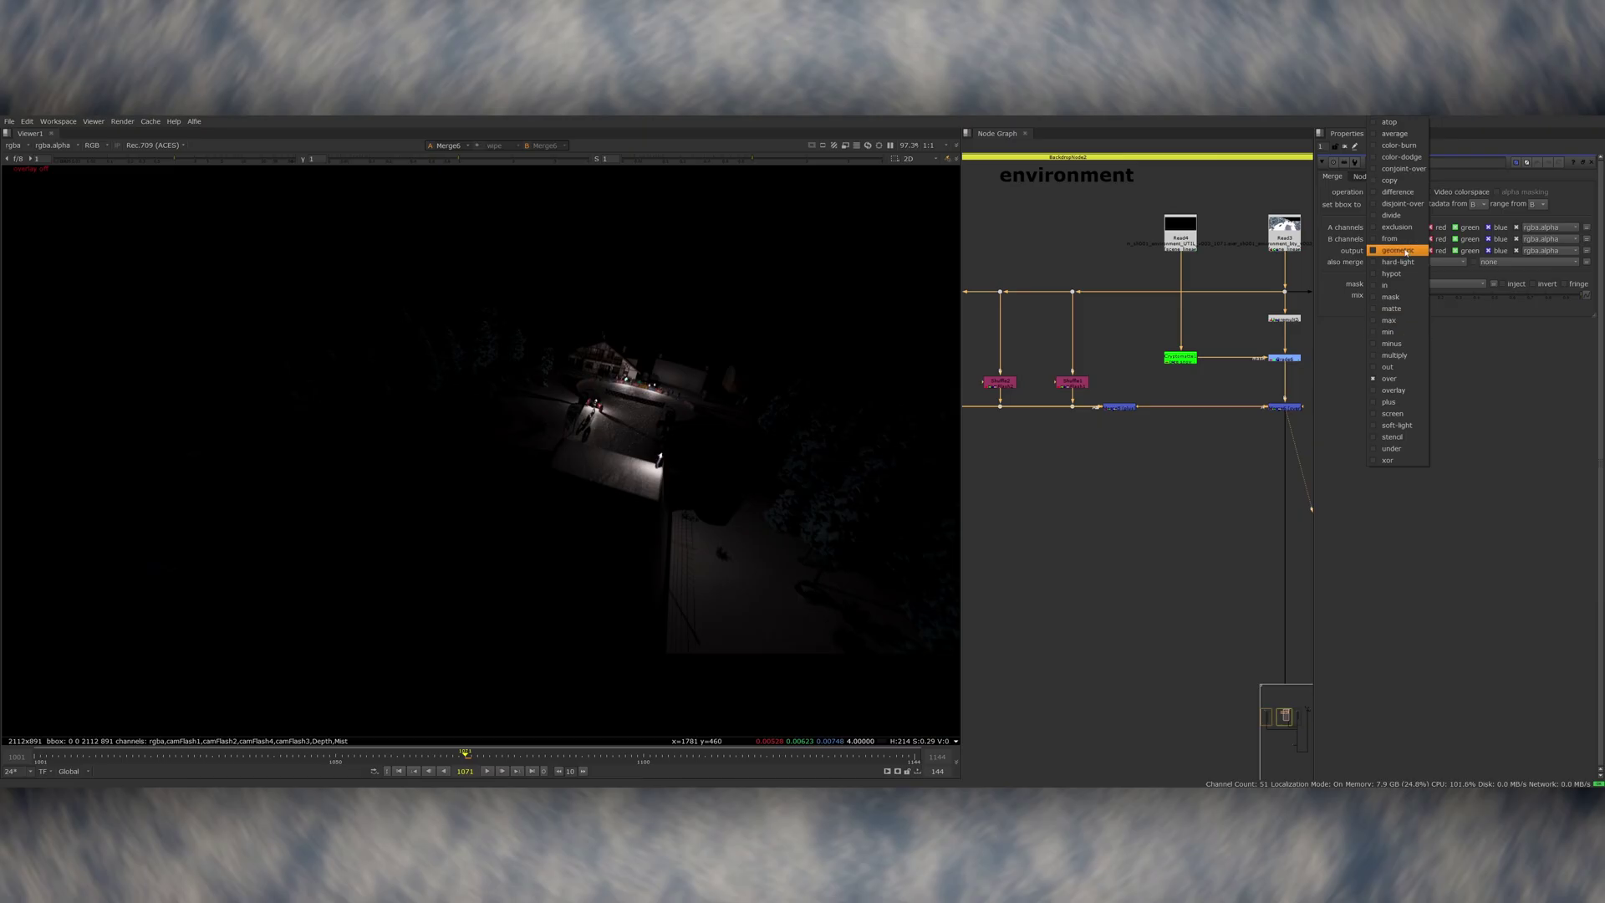
click(1403, 239)
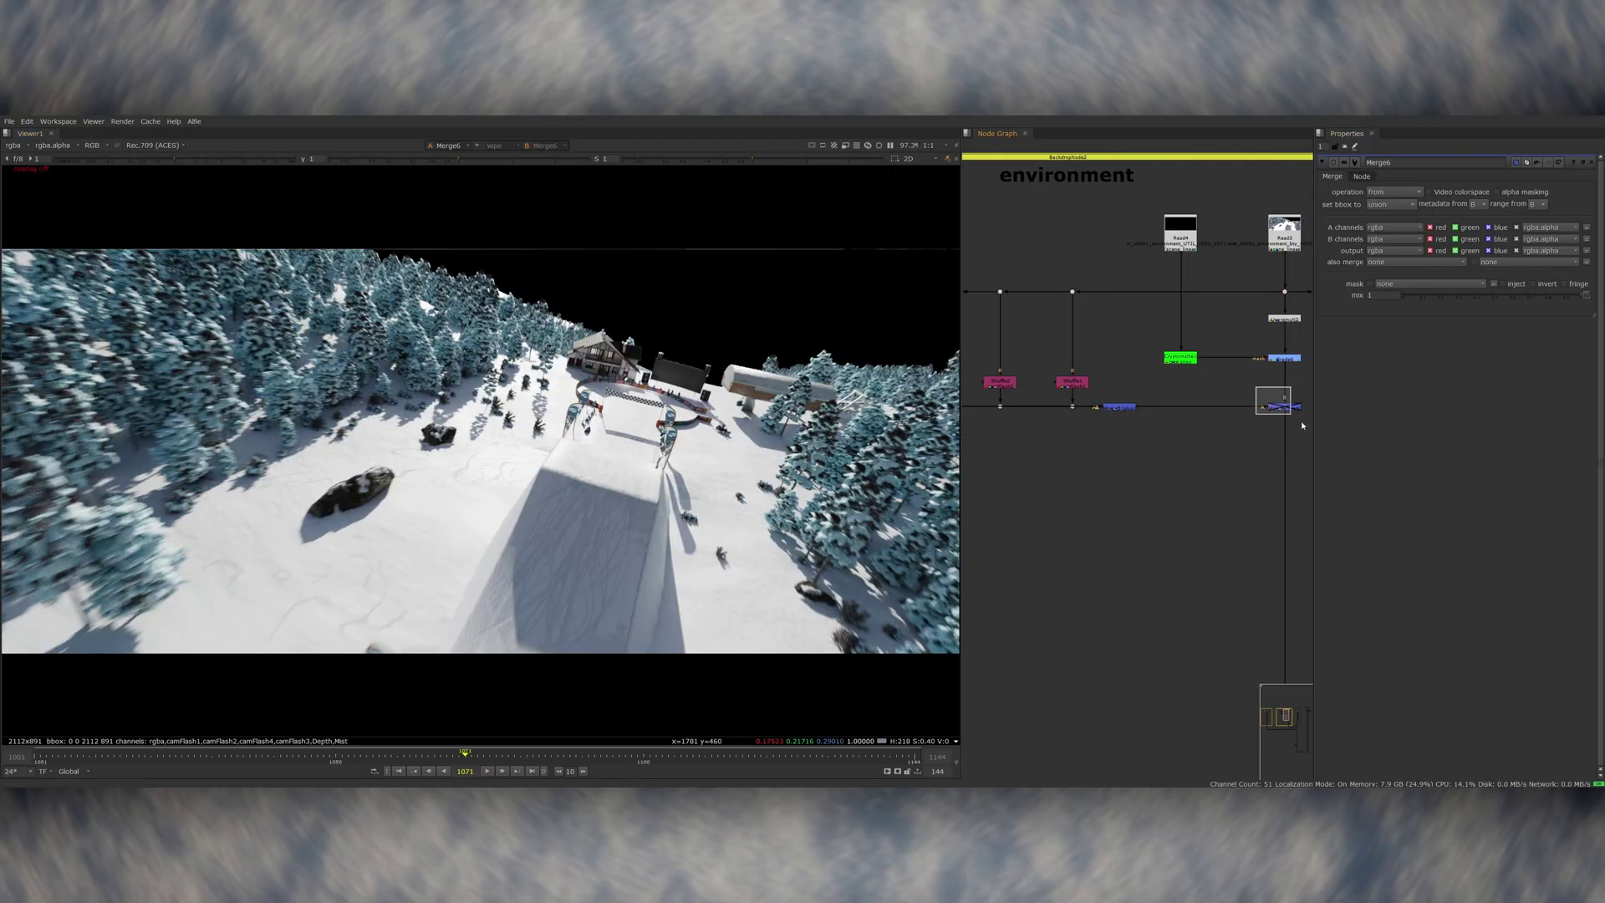
Step: Set the Merge7 mix value to 0
double_click(1379, 295)
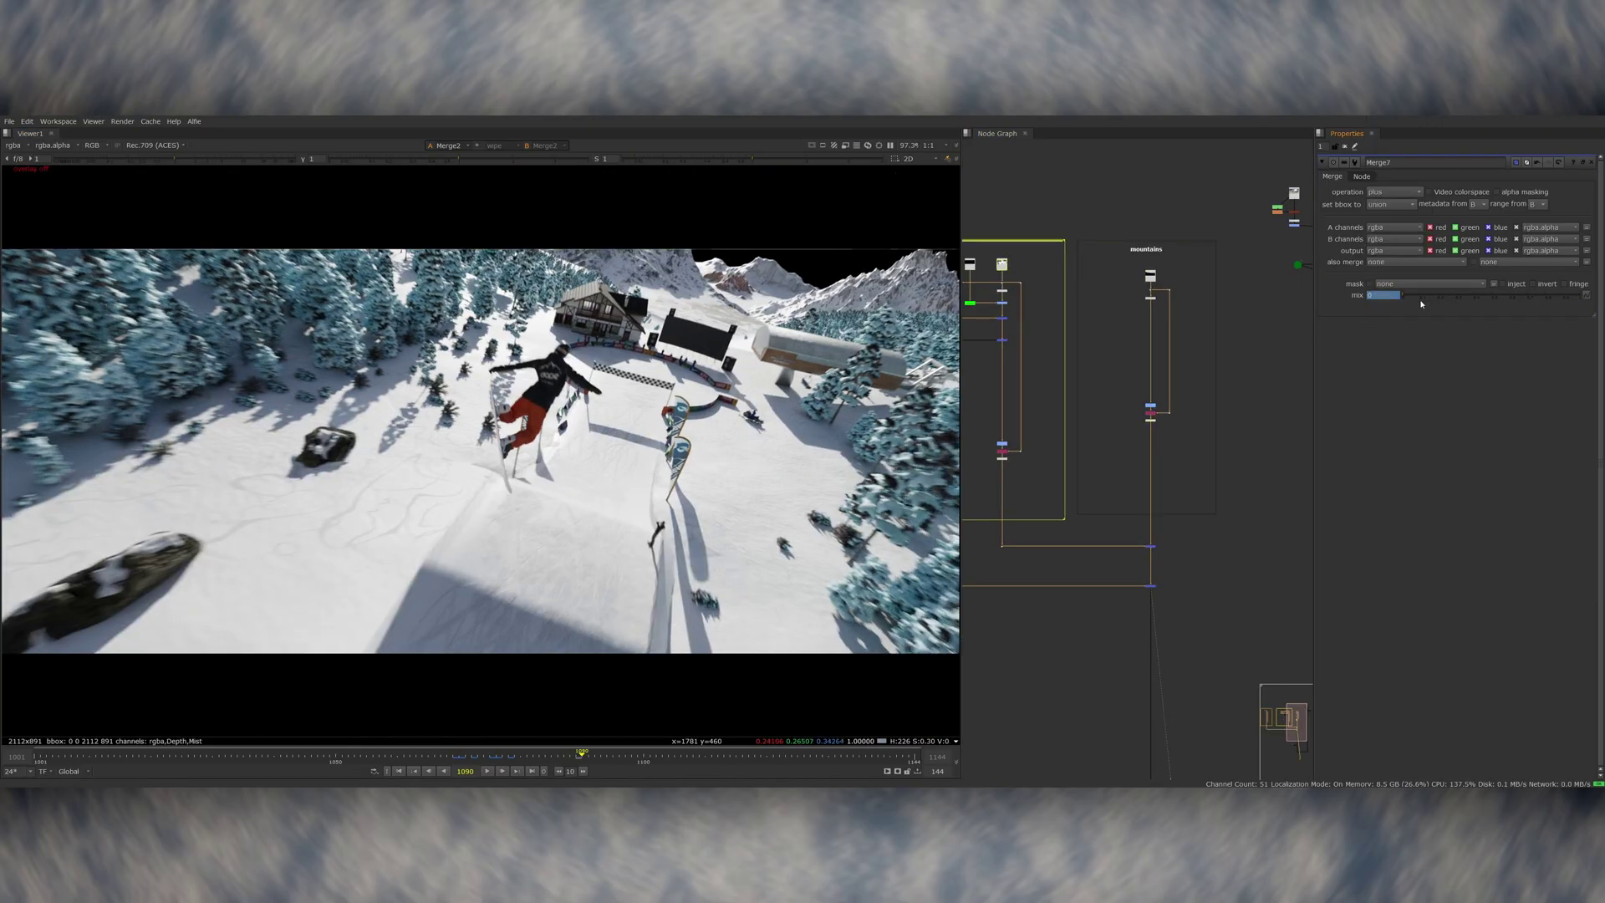
text(0)
key(Return)
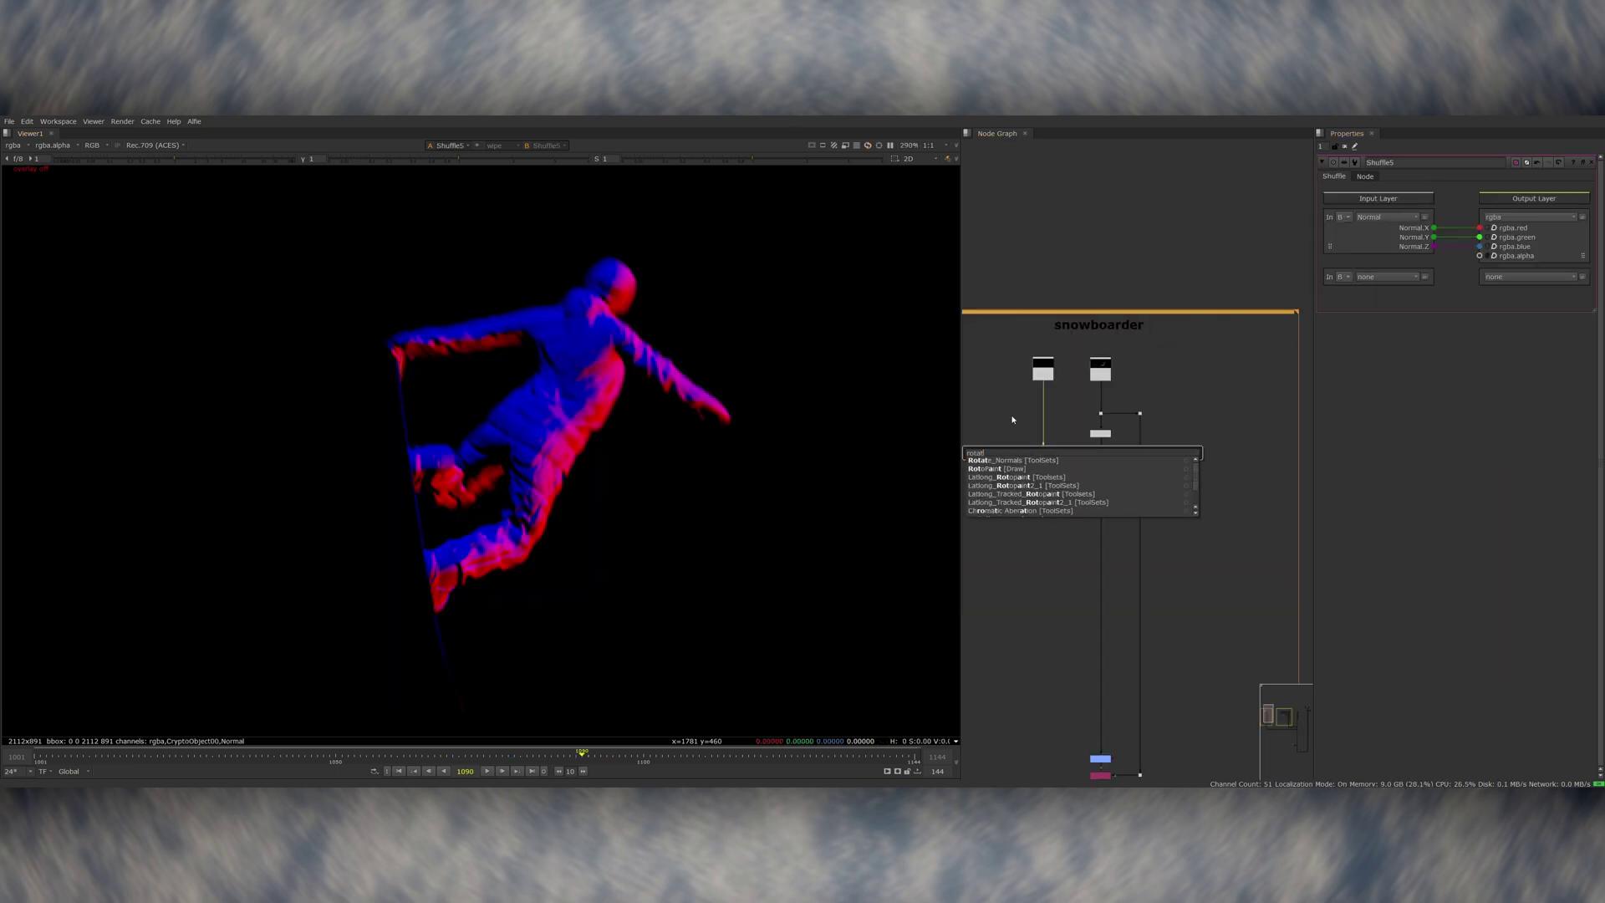
Step: Add a Rotate_Normals node with its z rotation set to -25
key(Return)
key(r)
click(1505, 237)
text(-25)
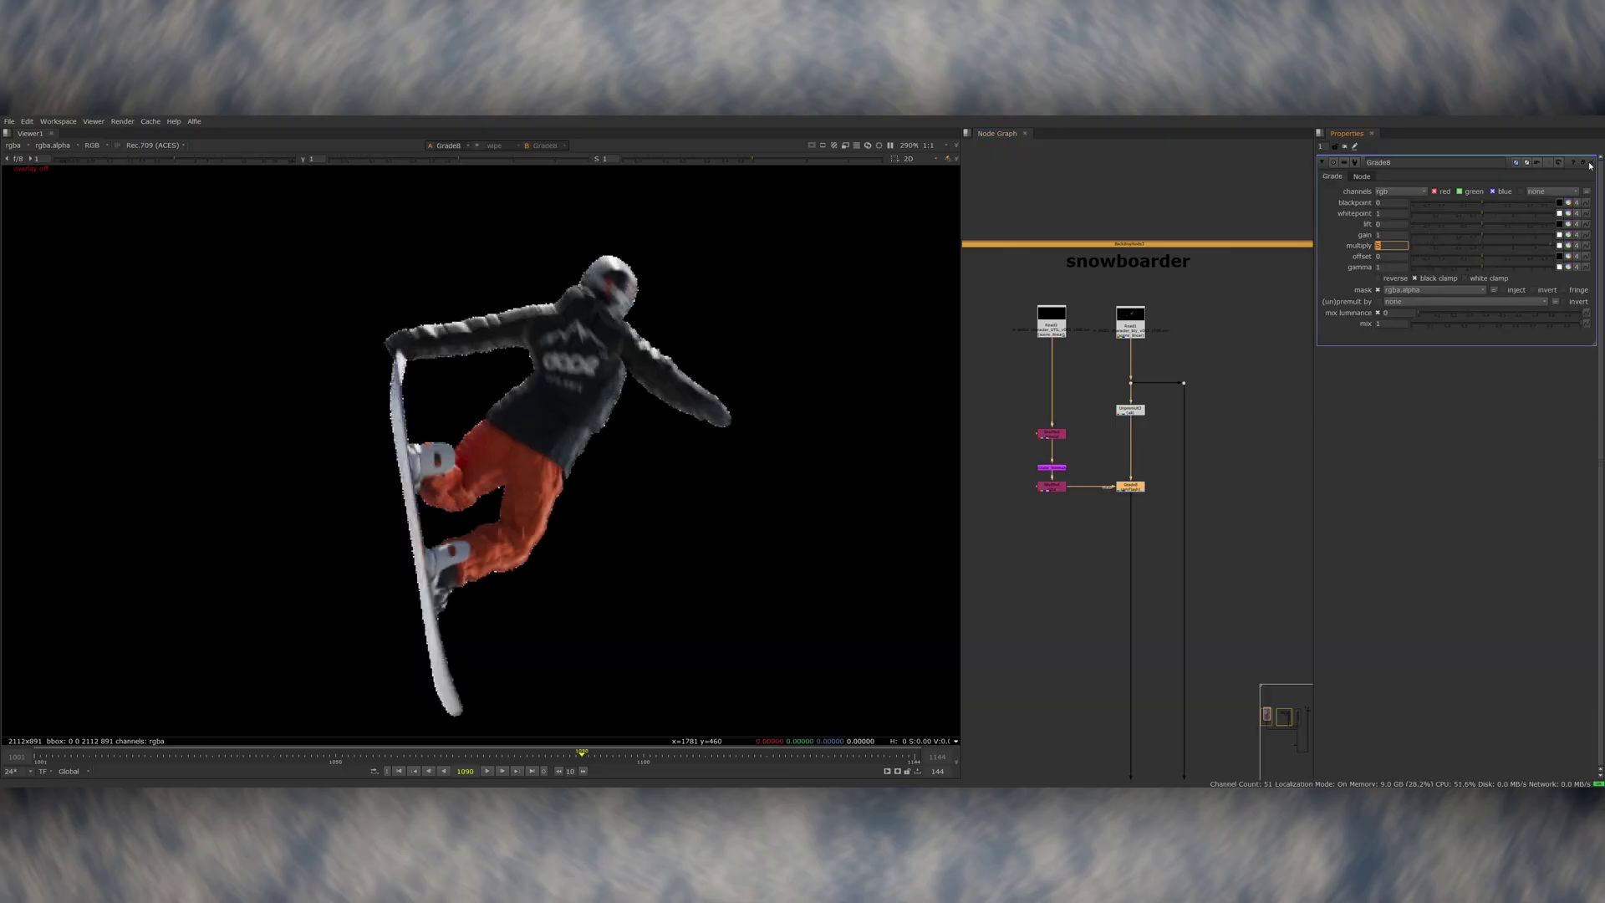
scroll(1104, 500, down, 5)
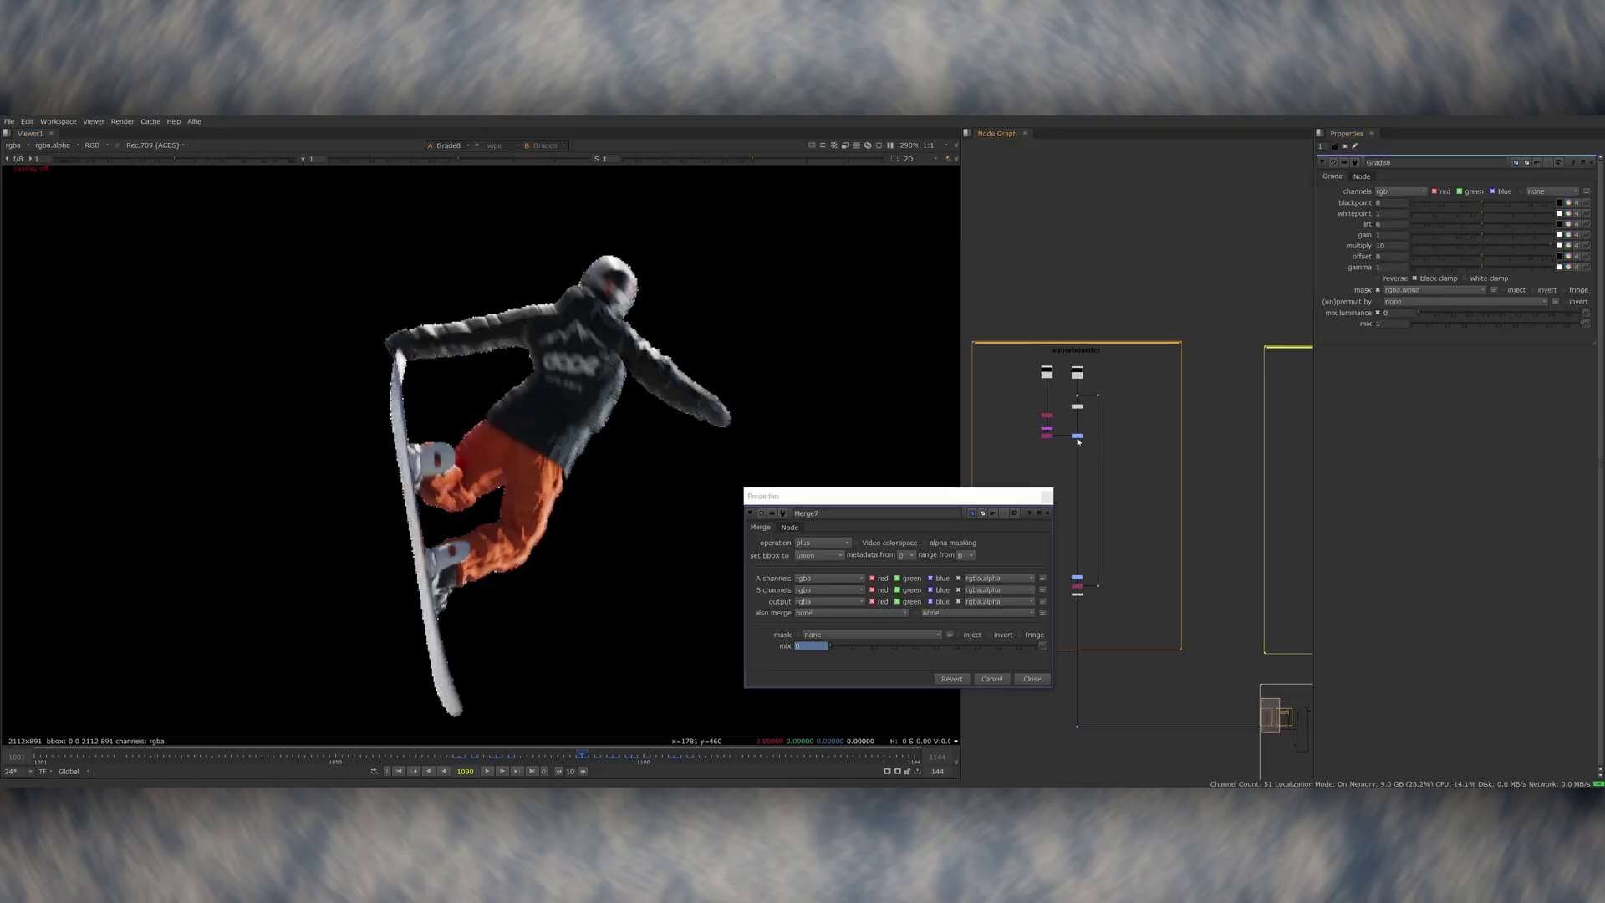
scroll(1079, 446, up, 5)
click(1032, 679)
Step: Label the Roto 'camera flash' and combine it through a Merge set to plus
scroll(991, 552, down, 5)
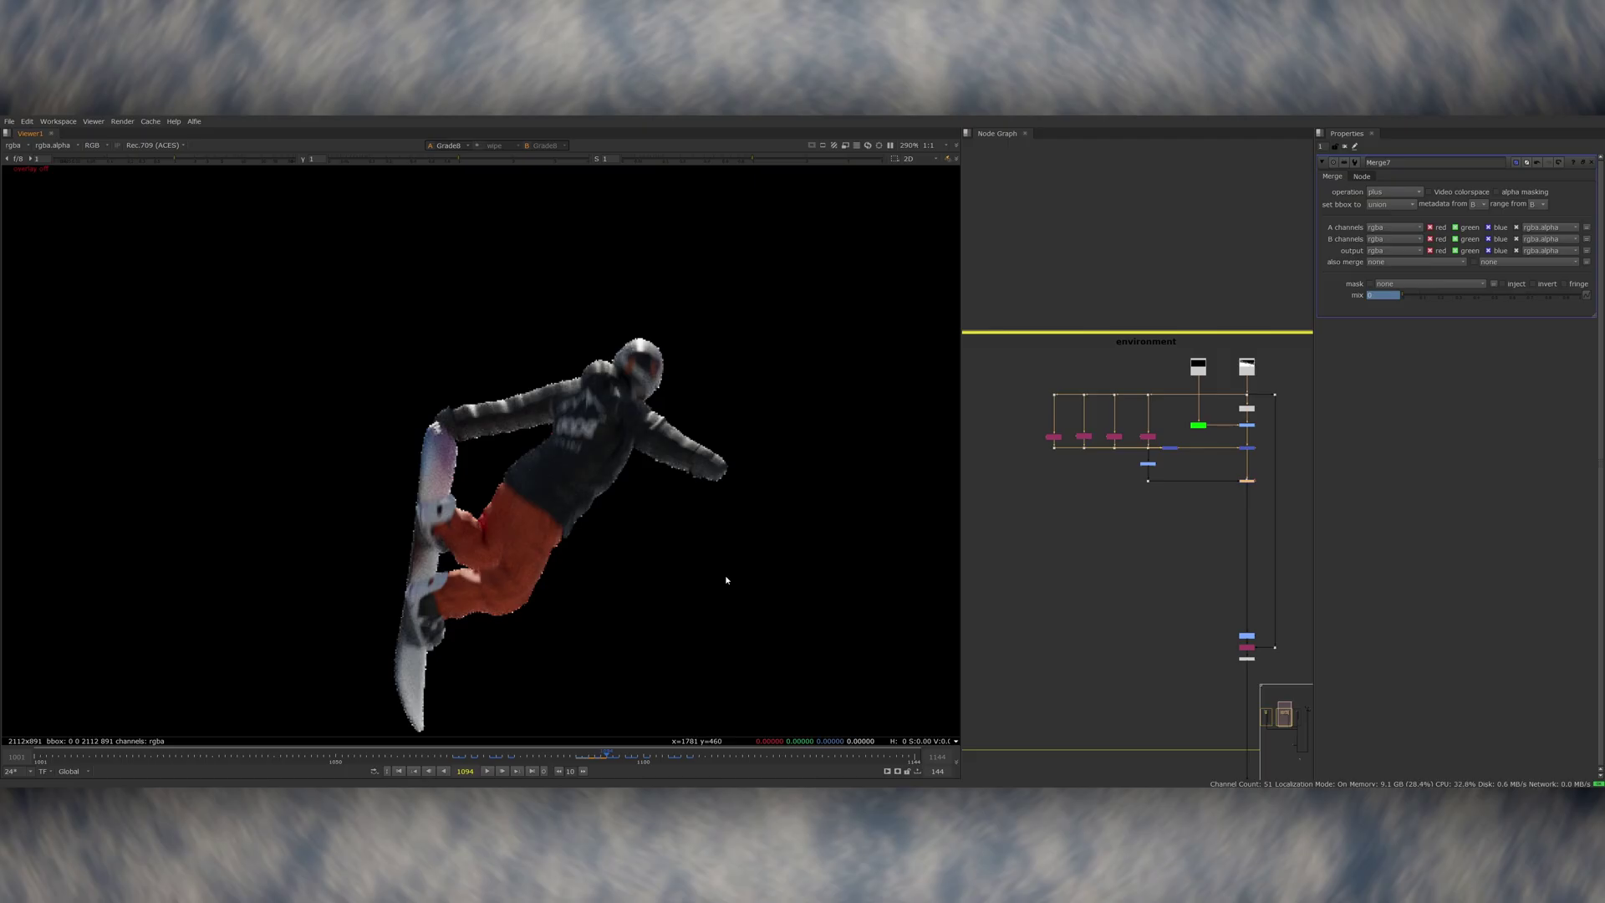
scroll(1137, 460, up, 3)
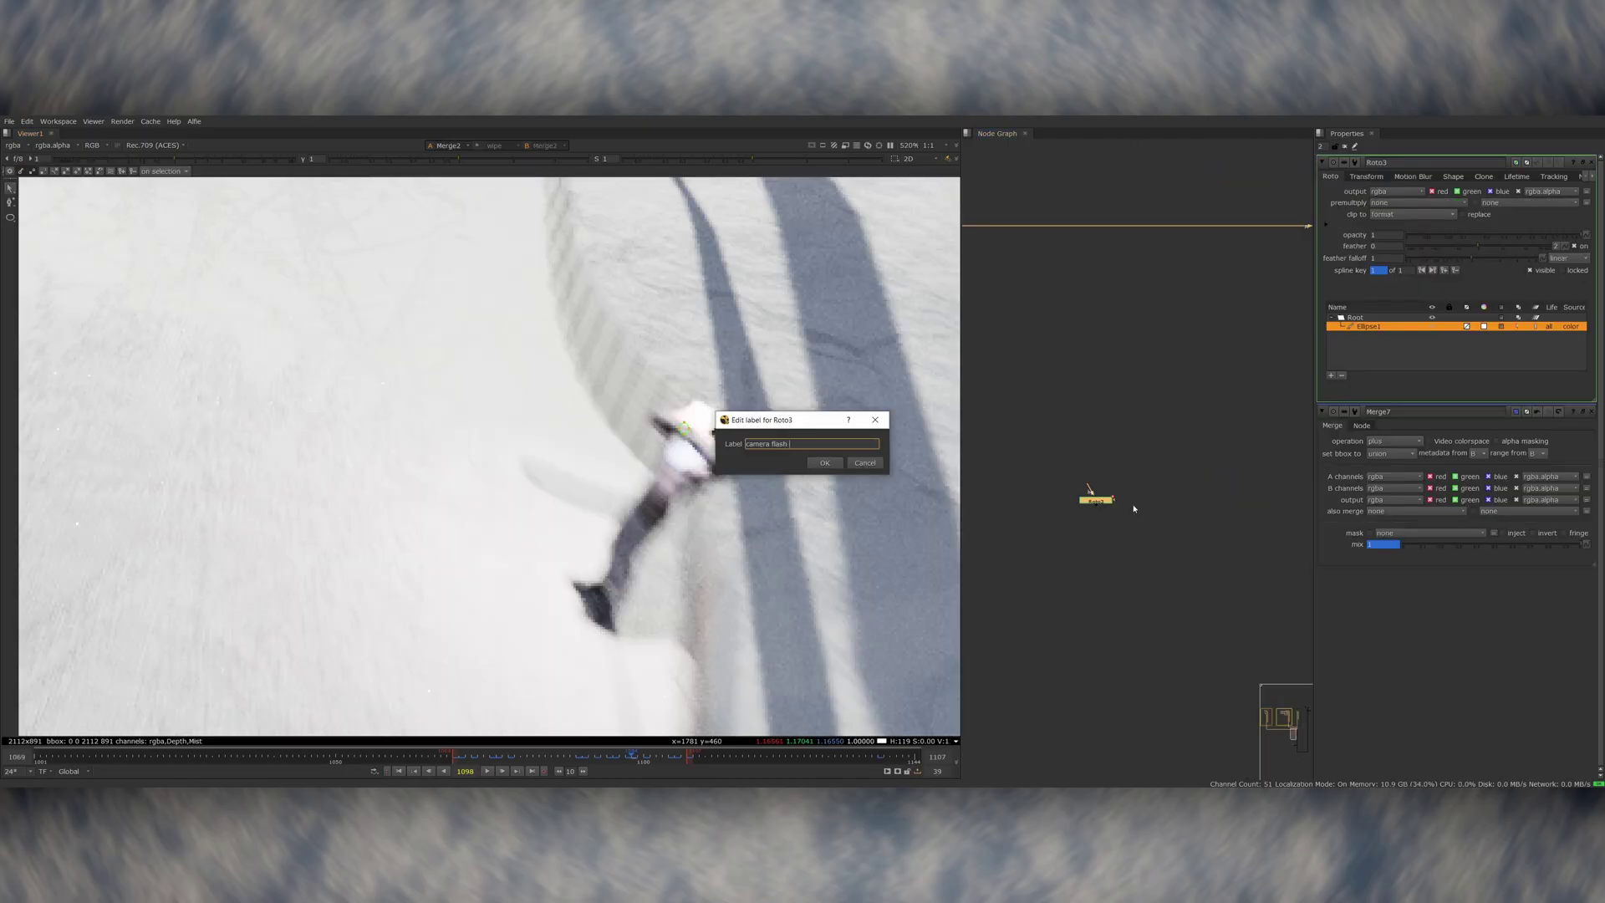
key(Return)
key(m)
click(1384, 197)
click(1388, 219)
Step: Add a Grade under the roto shape, then a Glint node set to seven rays
key(g)
key(1)
key(Tab)
text(glint)
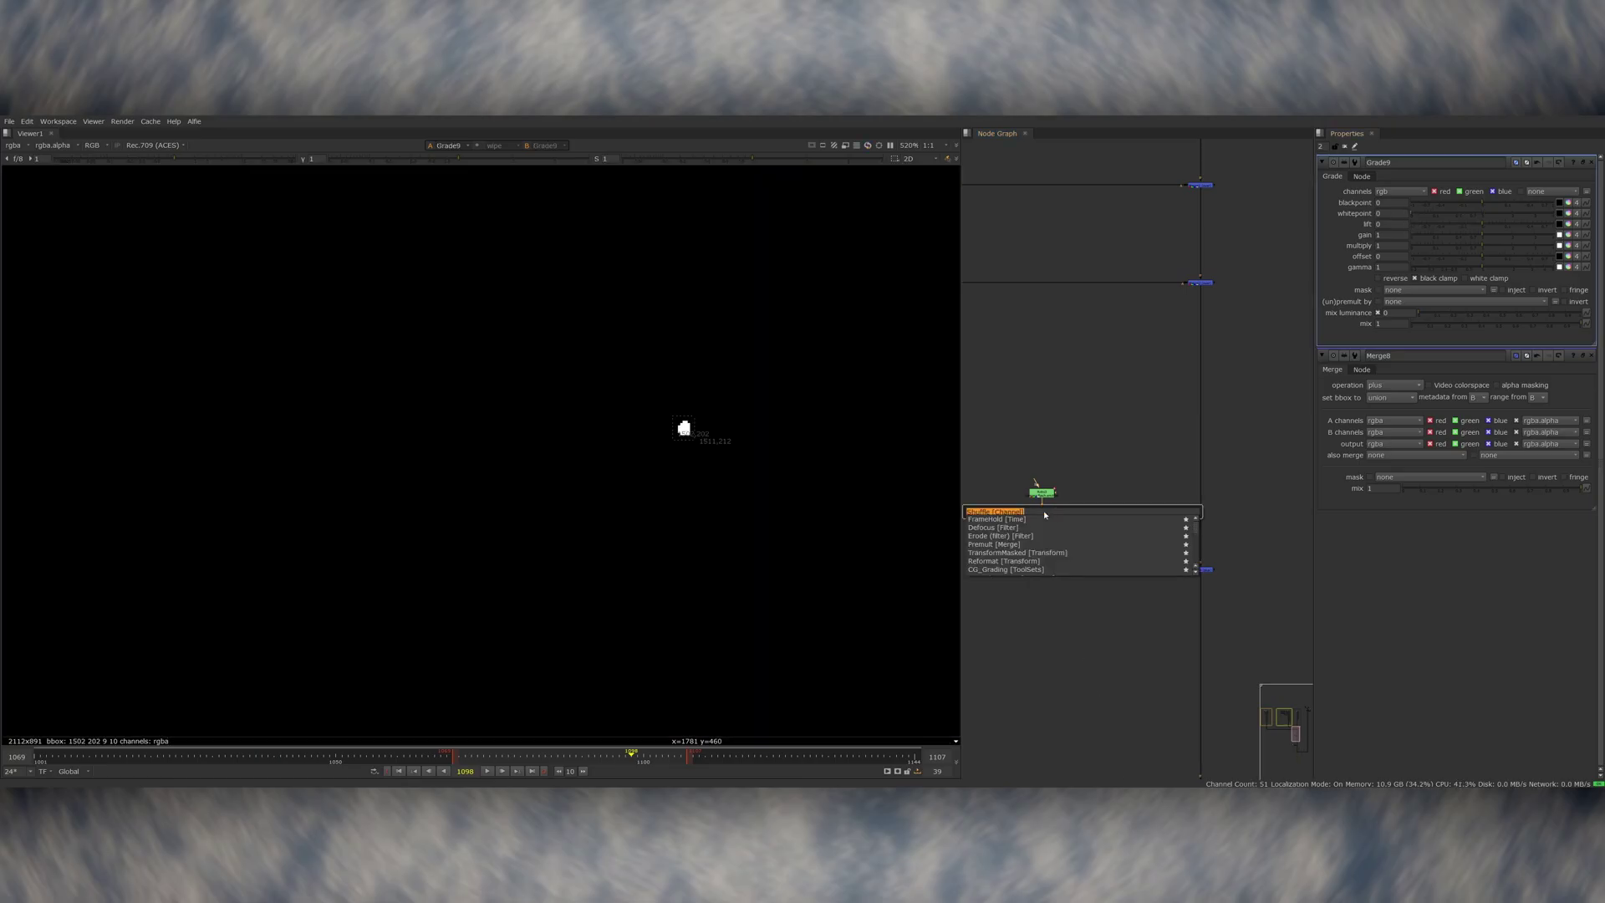
key(Return)
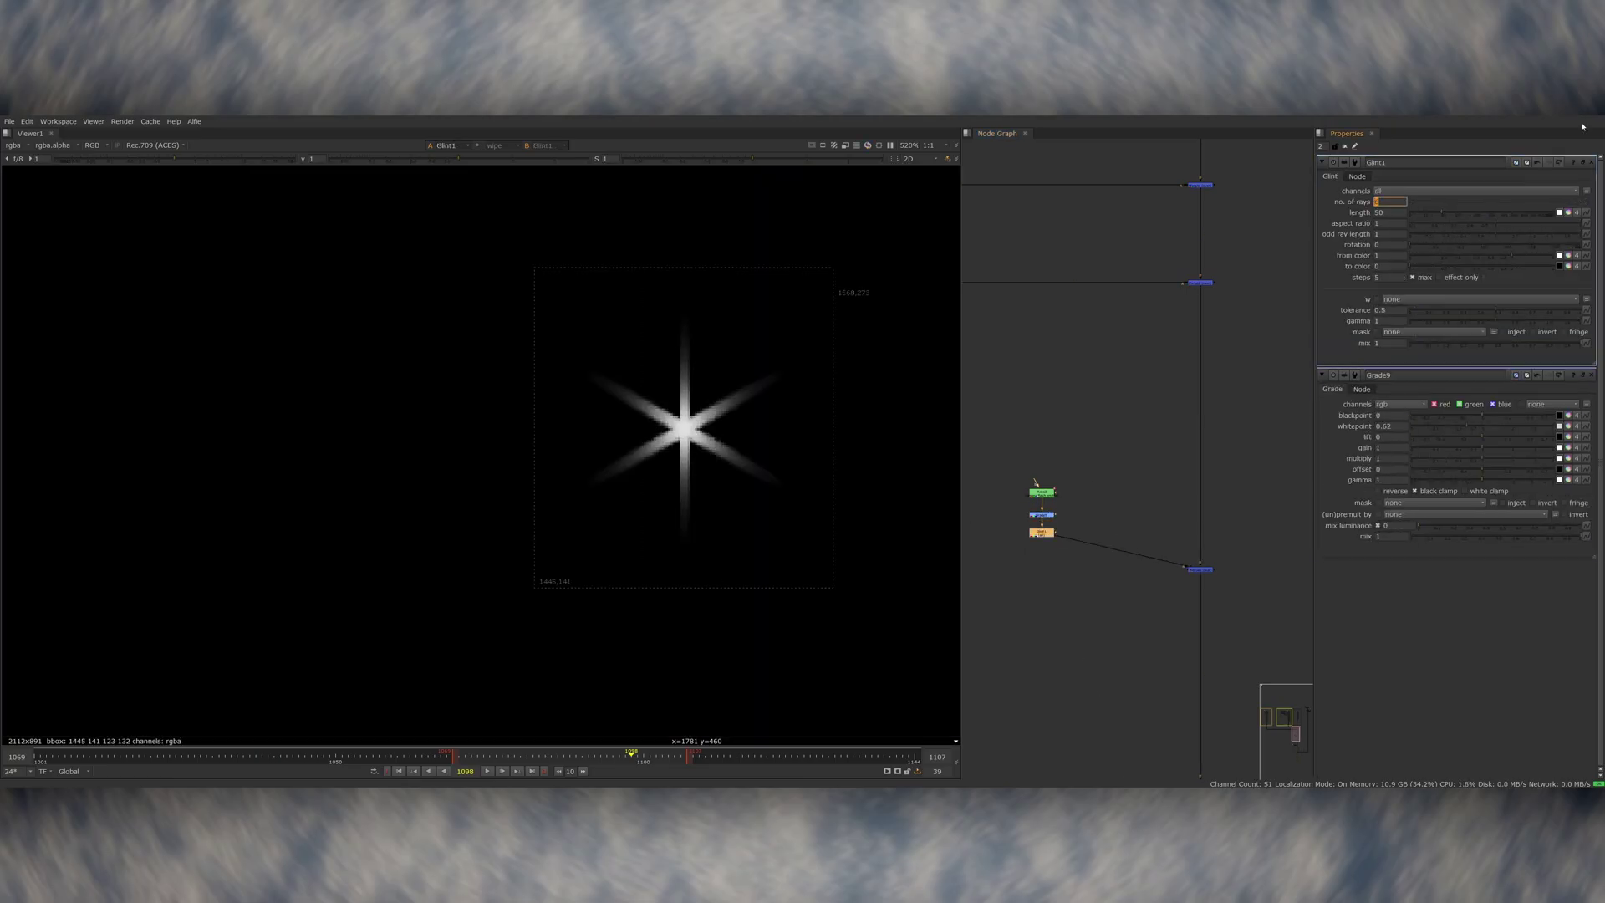
drag(1497, 235, 1570, 234)
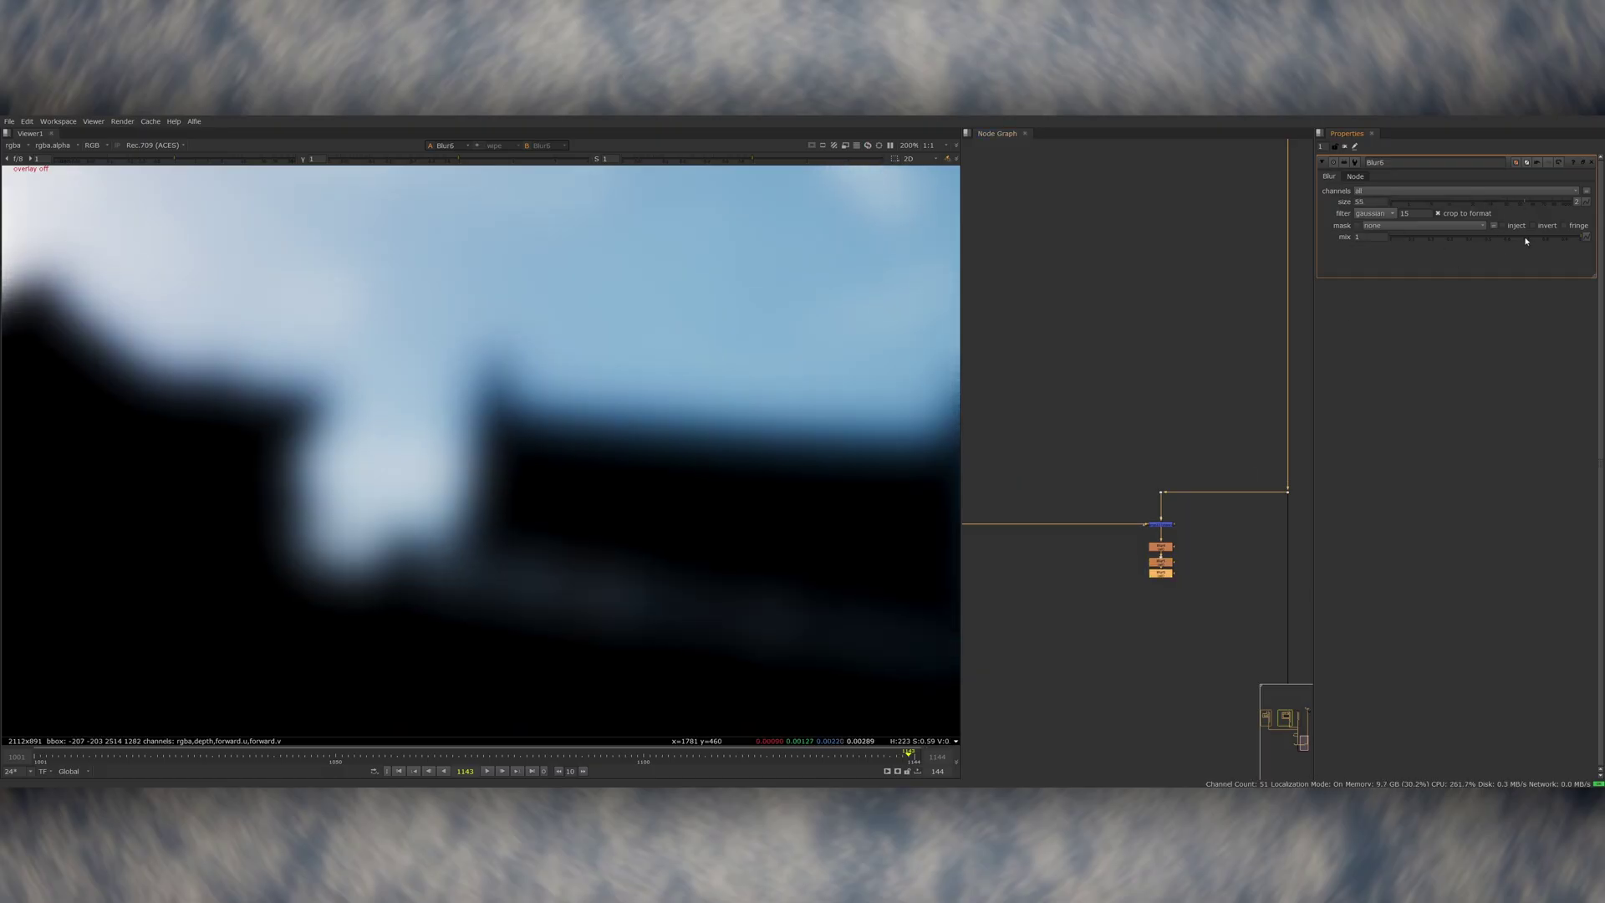
Step: Mix the blur back to 0.525, set the merge operation to screen, and open Grade20
drag(1526, 240, 1493, 243)
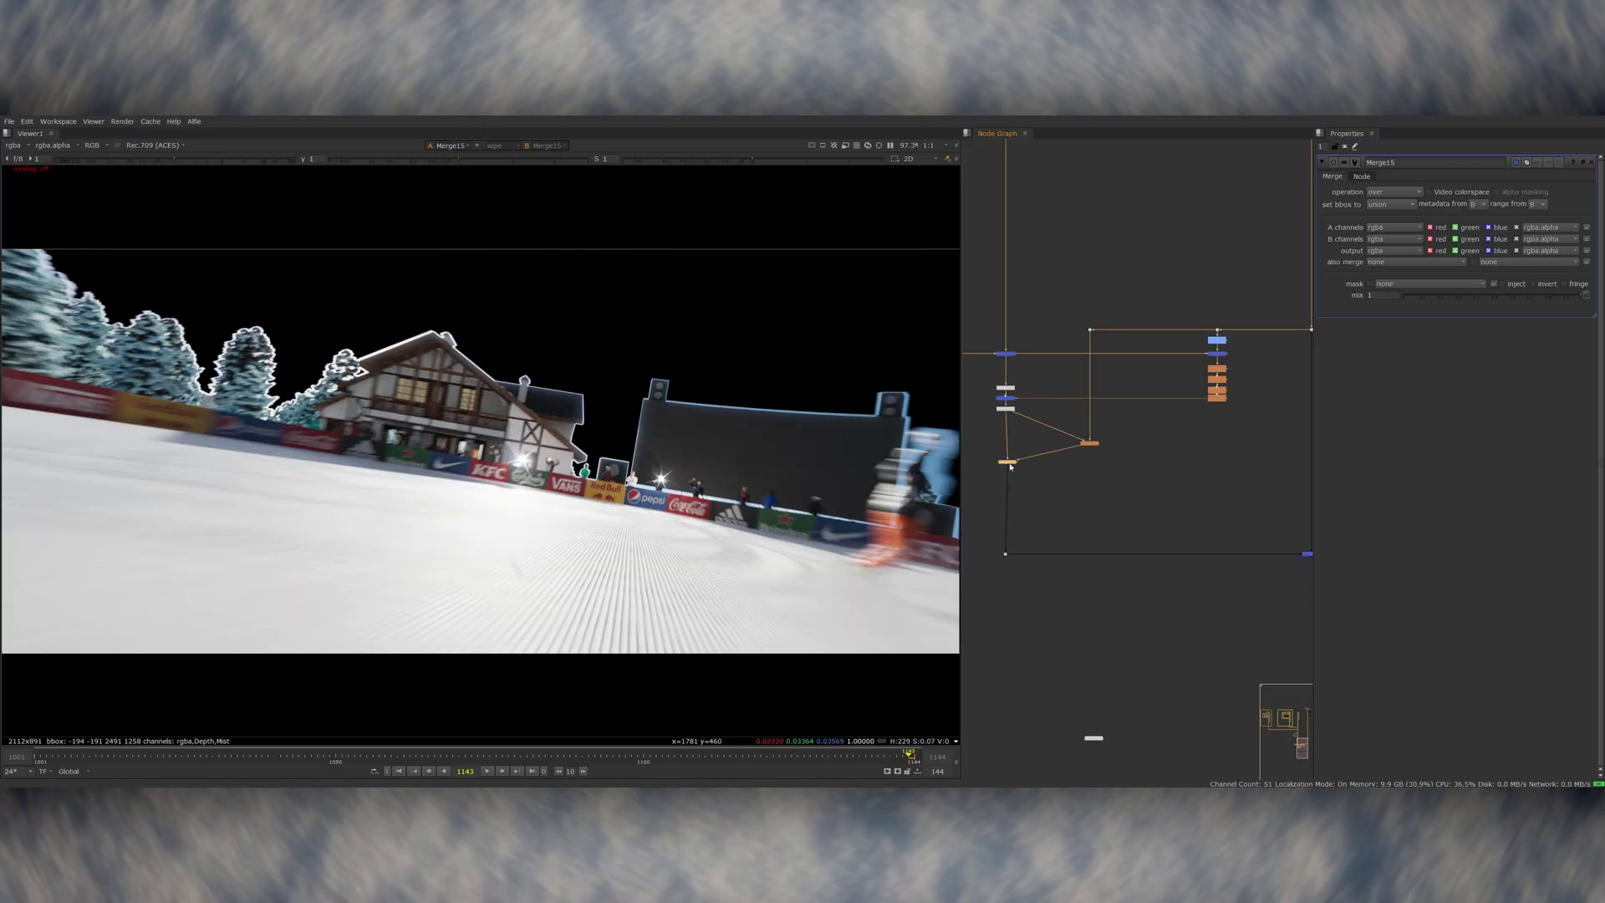
click(1394, 191)
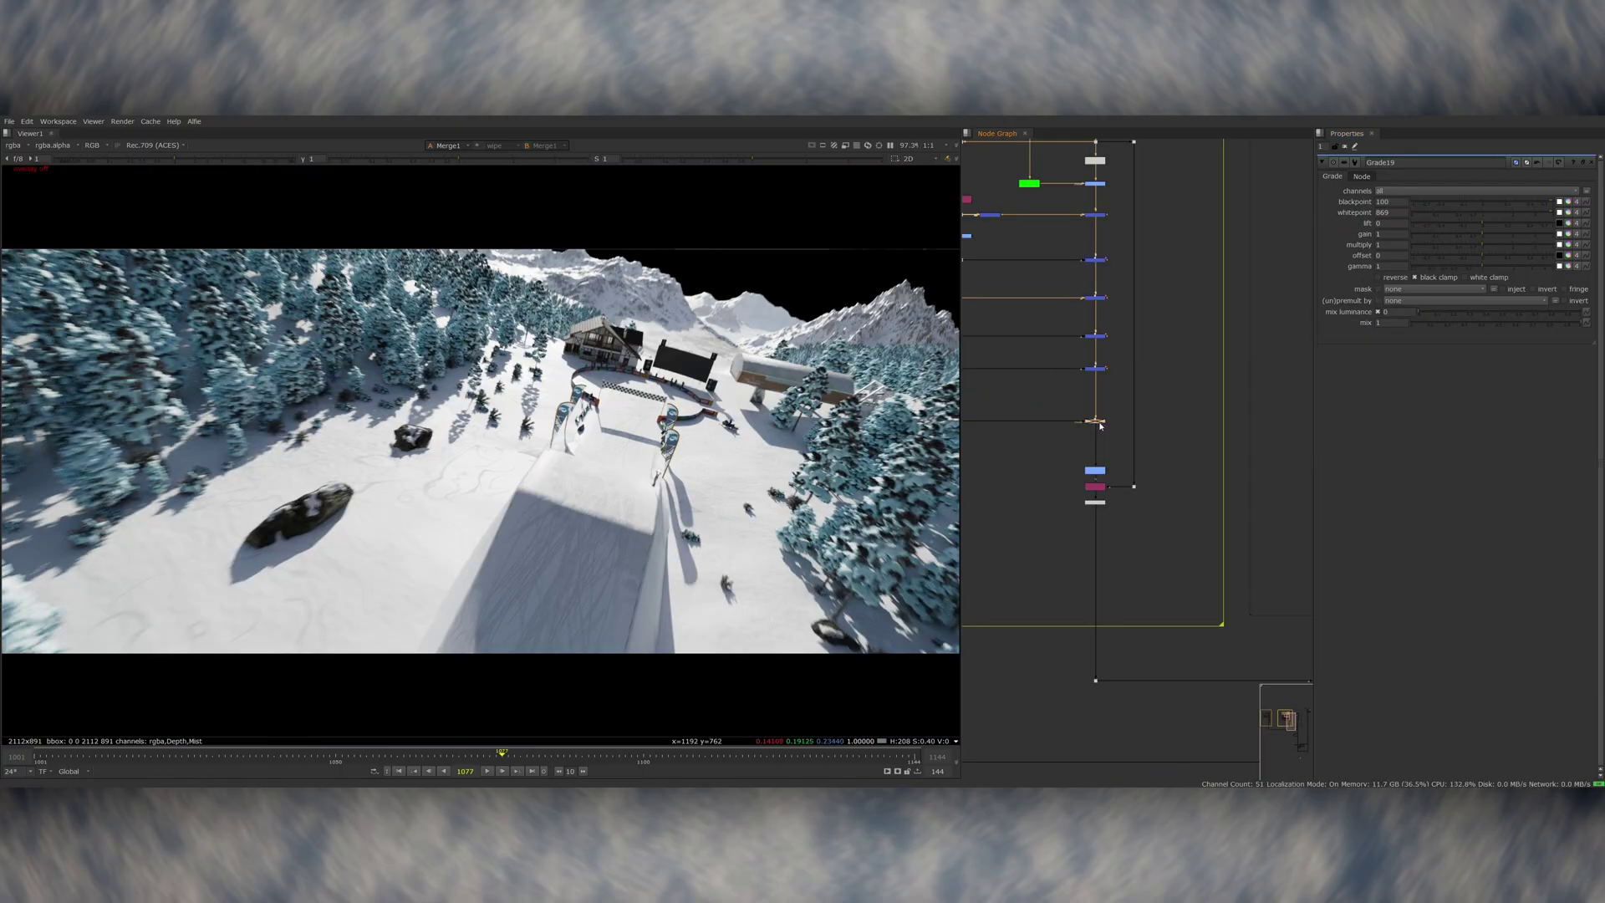
double_click(1097, 421)
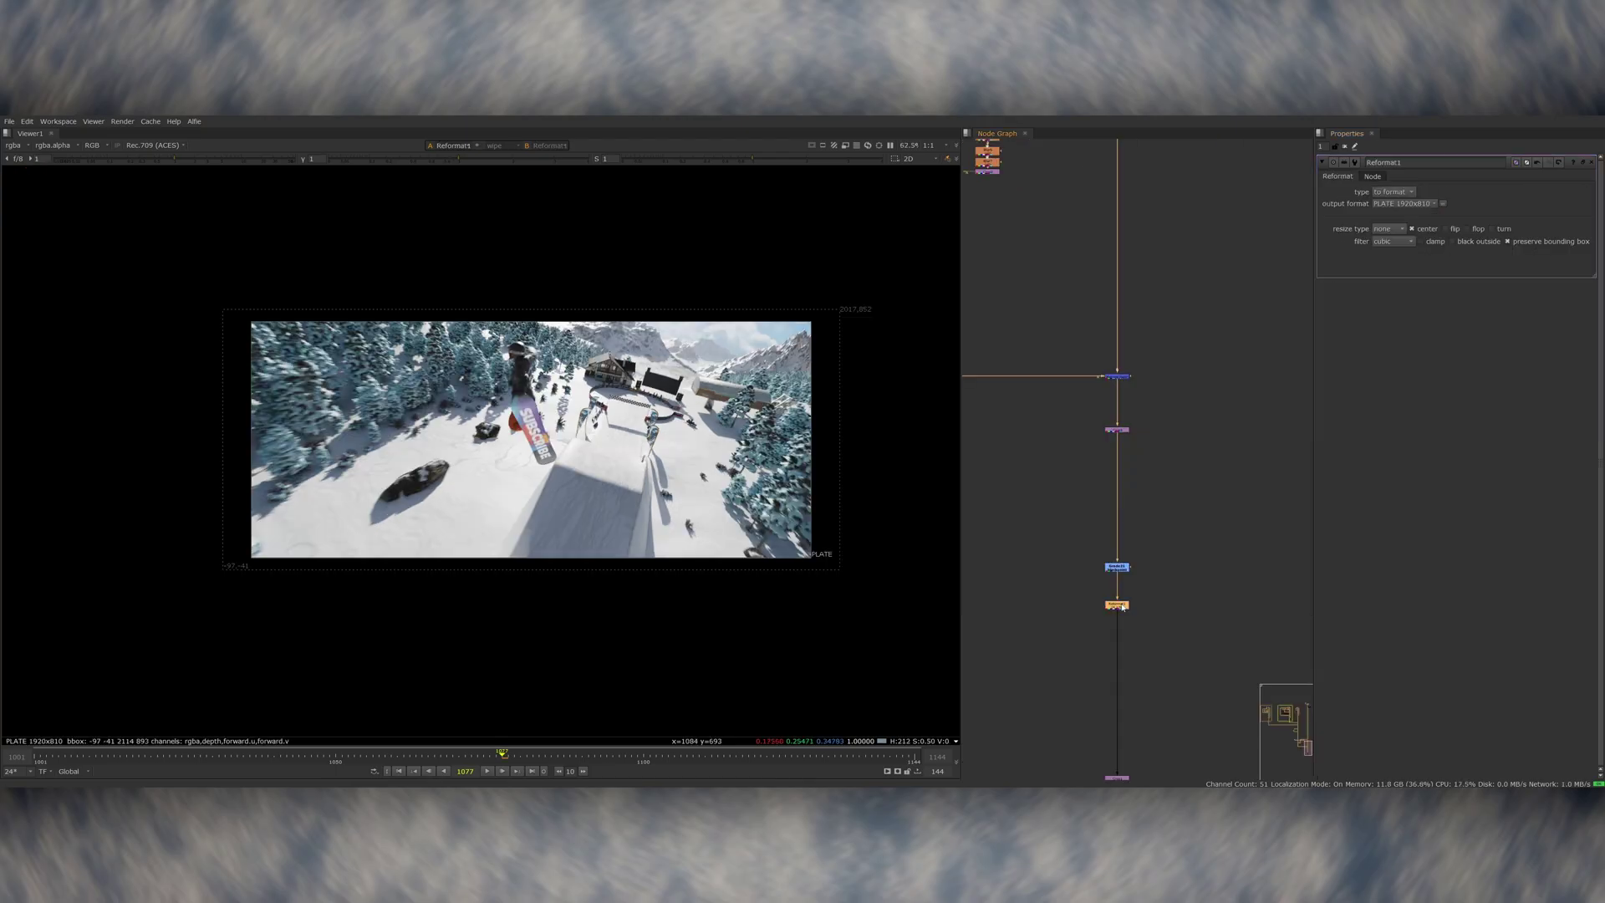
Step: Add a LensDistortion with radial distortion near -0.03 and expand the Virtual Lens Haze settings
text(xLensDi)
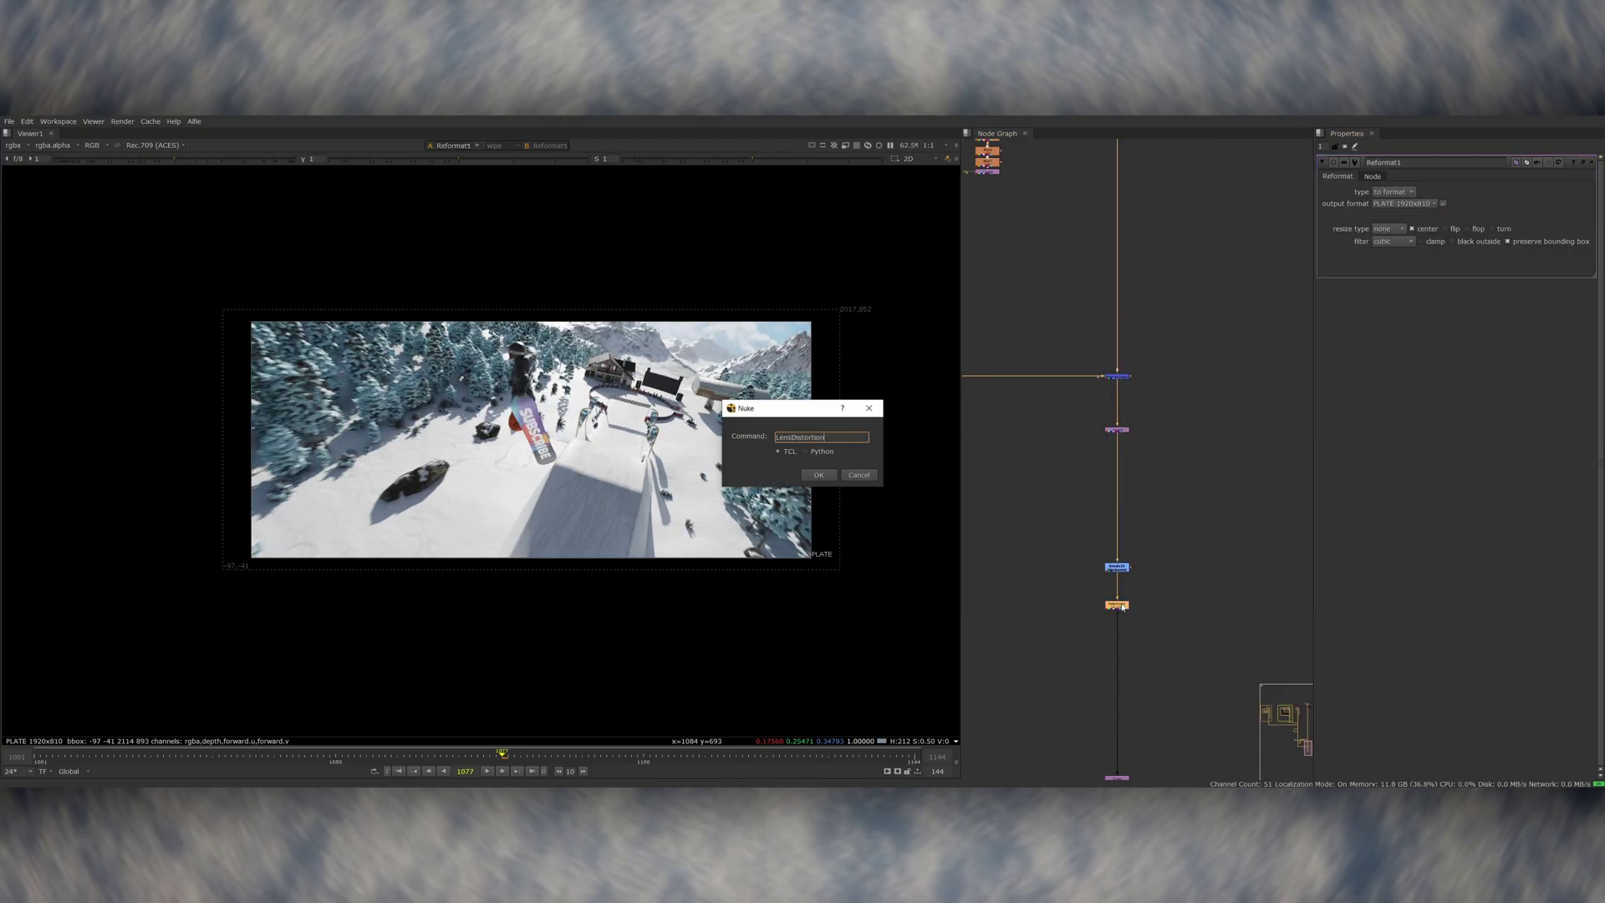
text(stortion)
key(Return)
drag(1509, 220, 1486, 234)
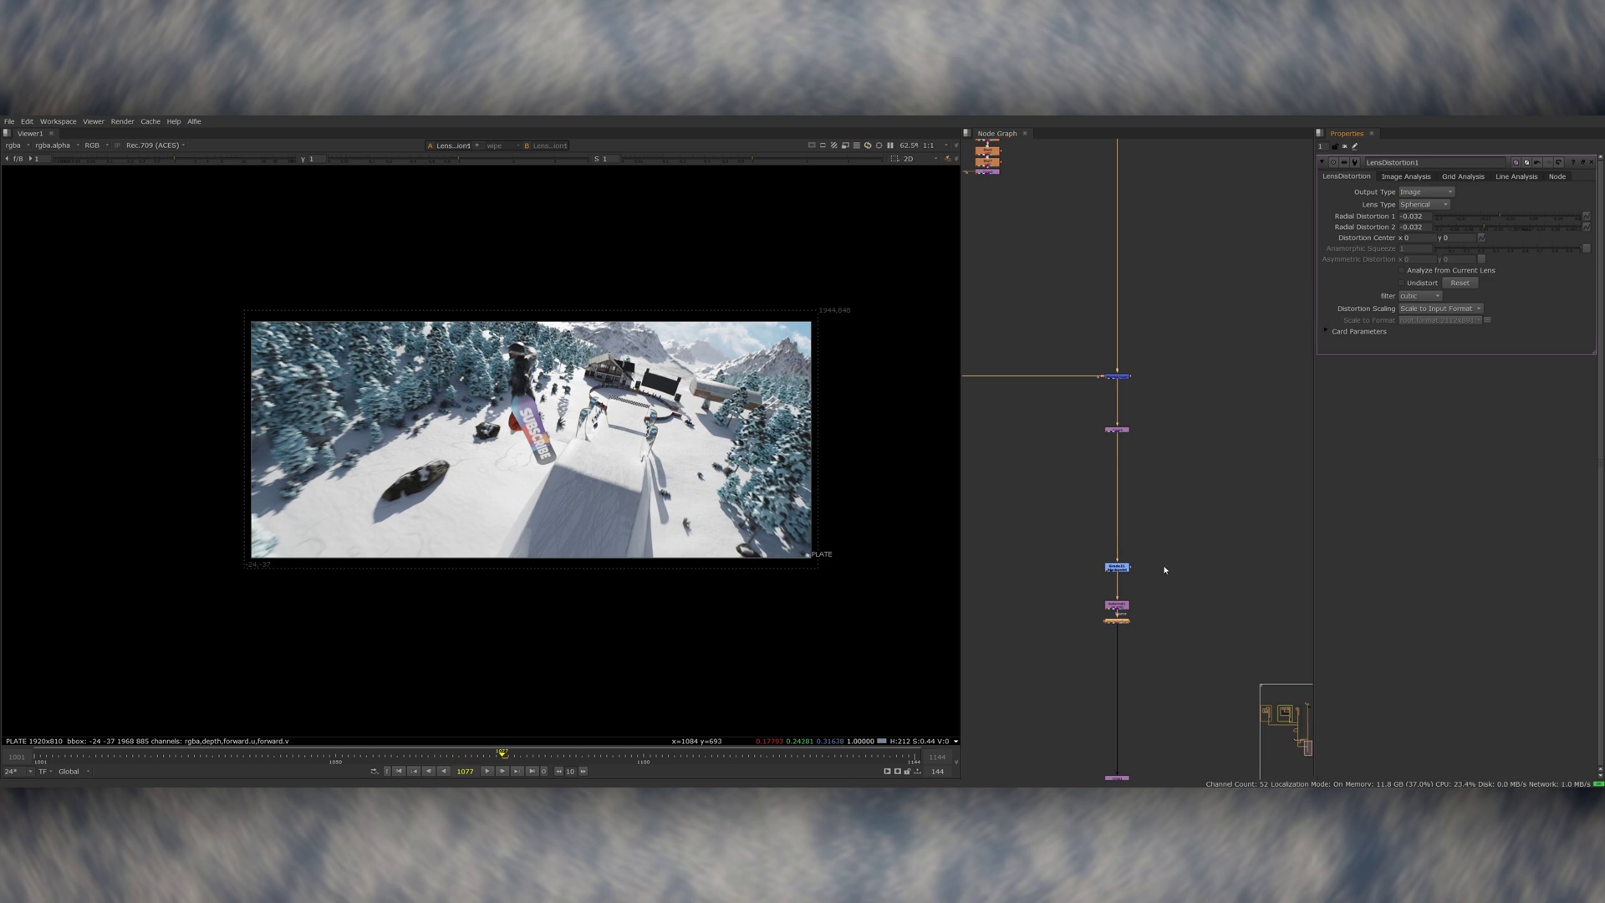
scroll(877, 476, up, 3)
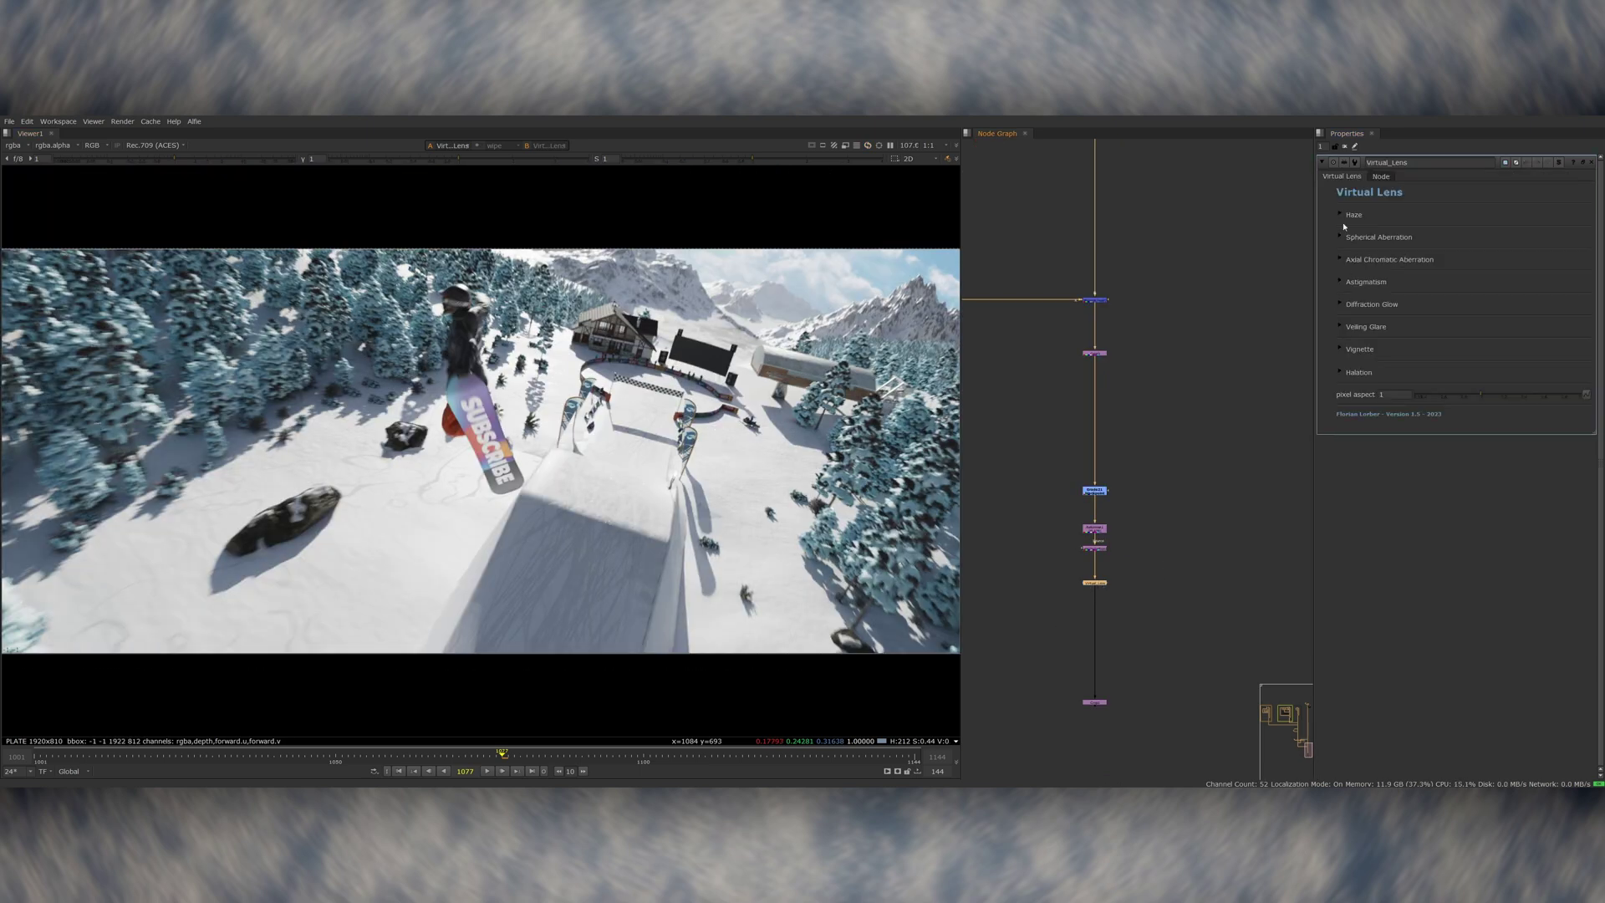
click(1342, 217)
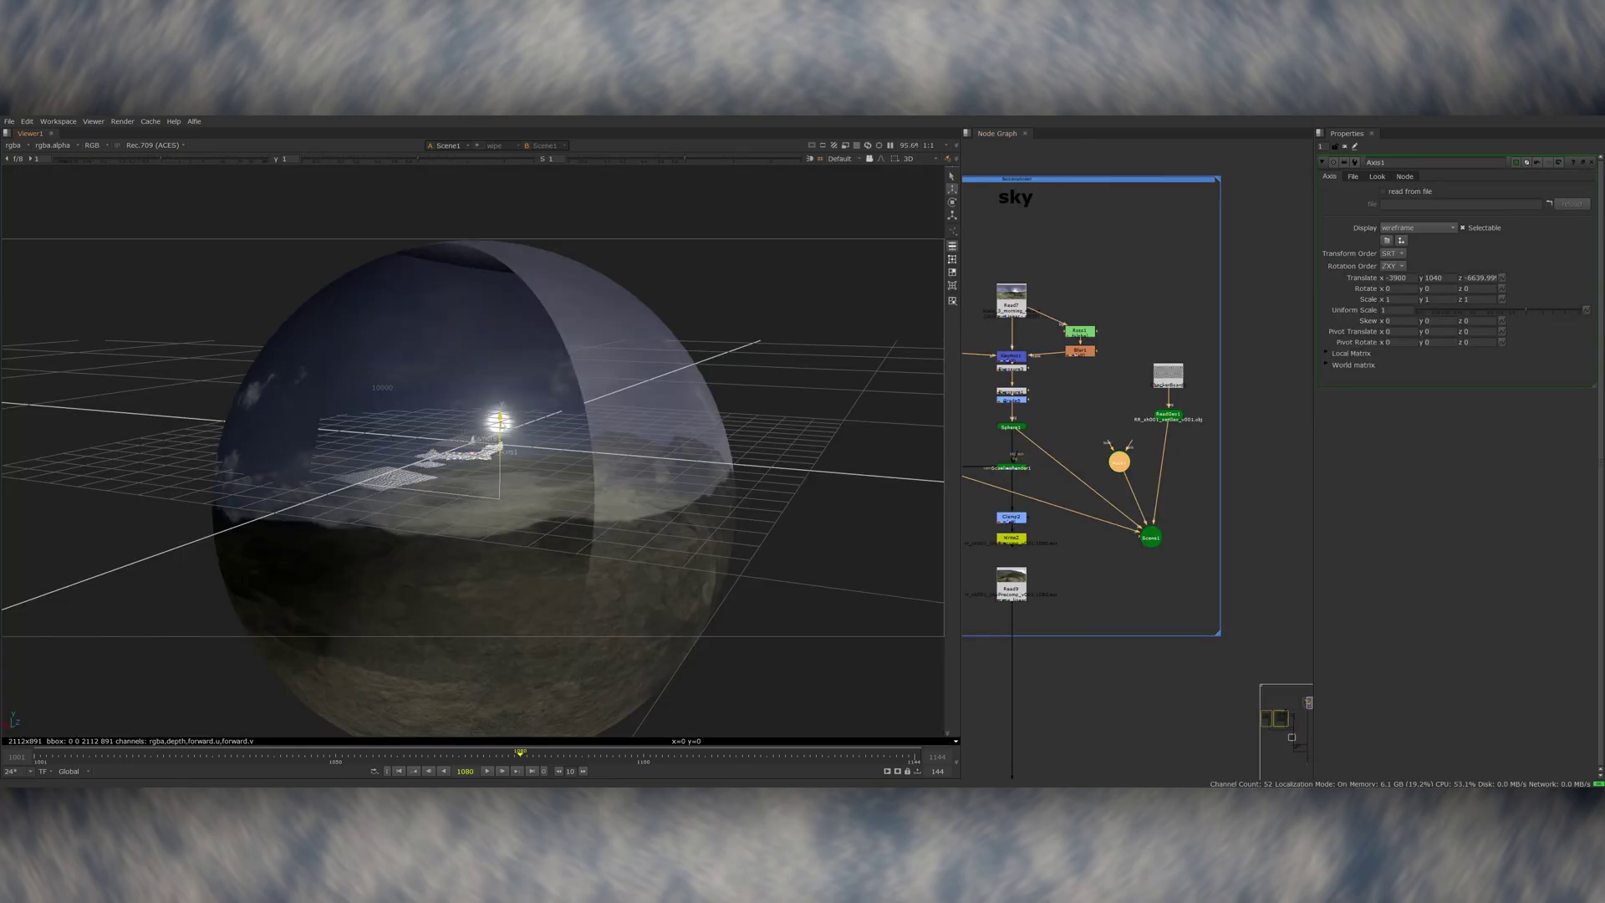
Step: Align Axis1 with the sun on the sky sphere and create a Reconcile3D node
alt+right_drag(434, 468, 502, 391)
alt+right_drag(541, 443, 536, 493)
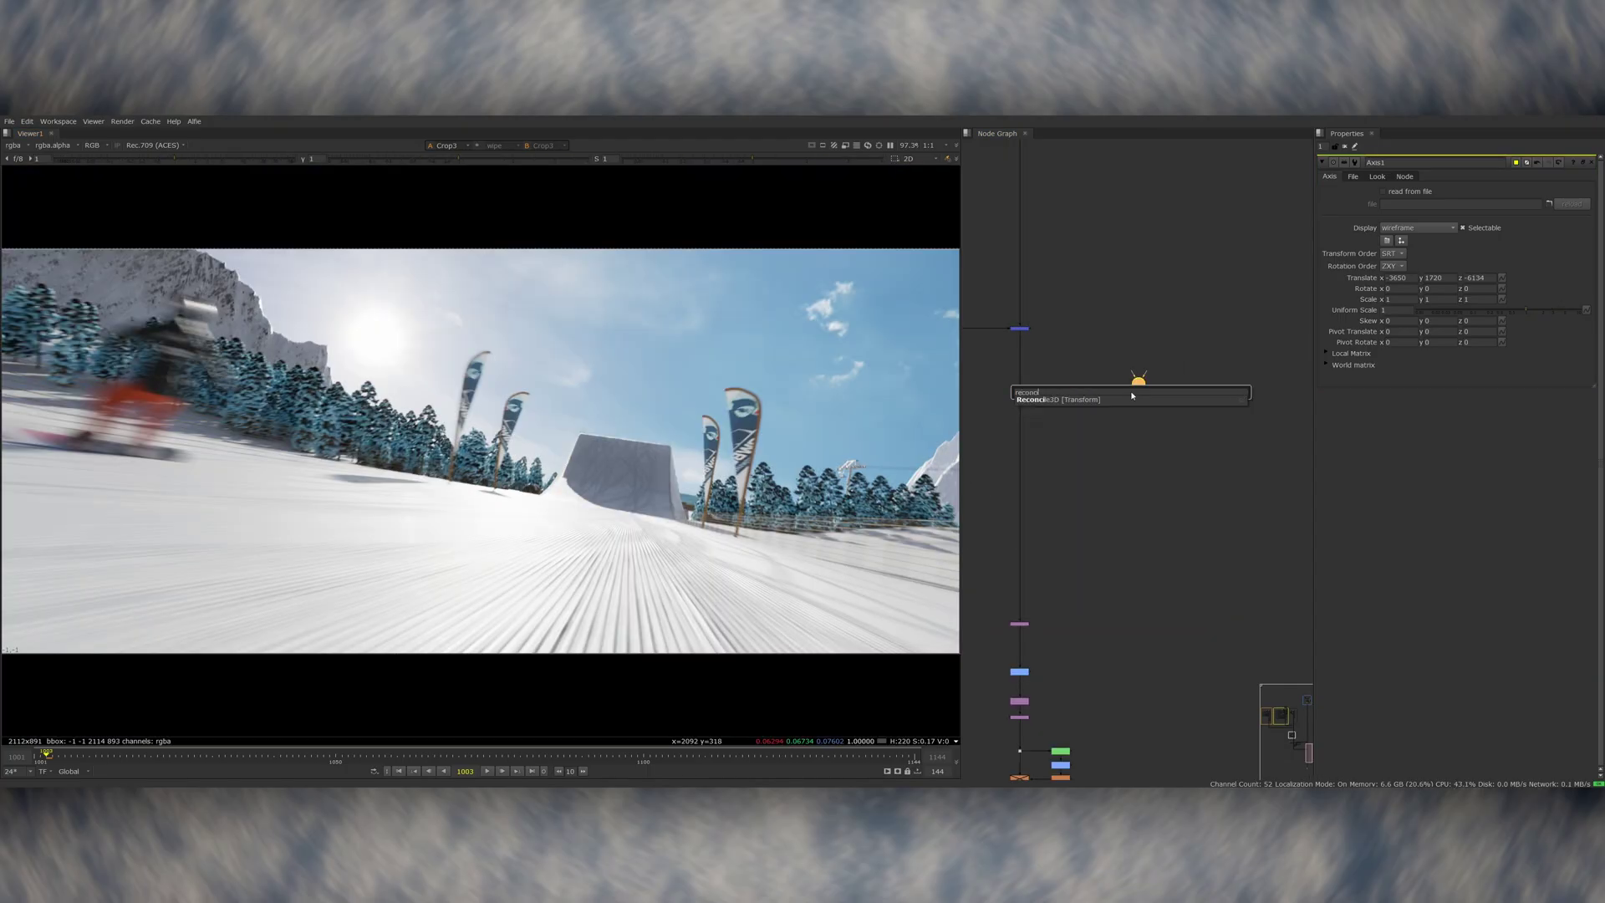
key(Return)
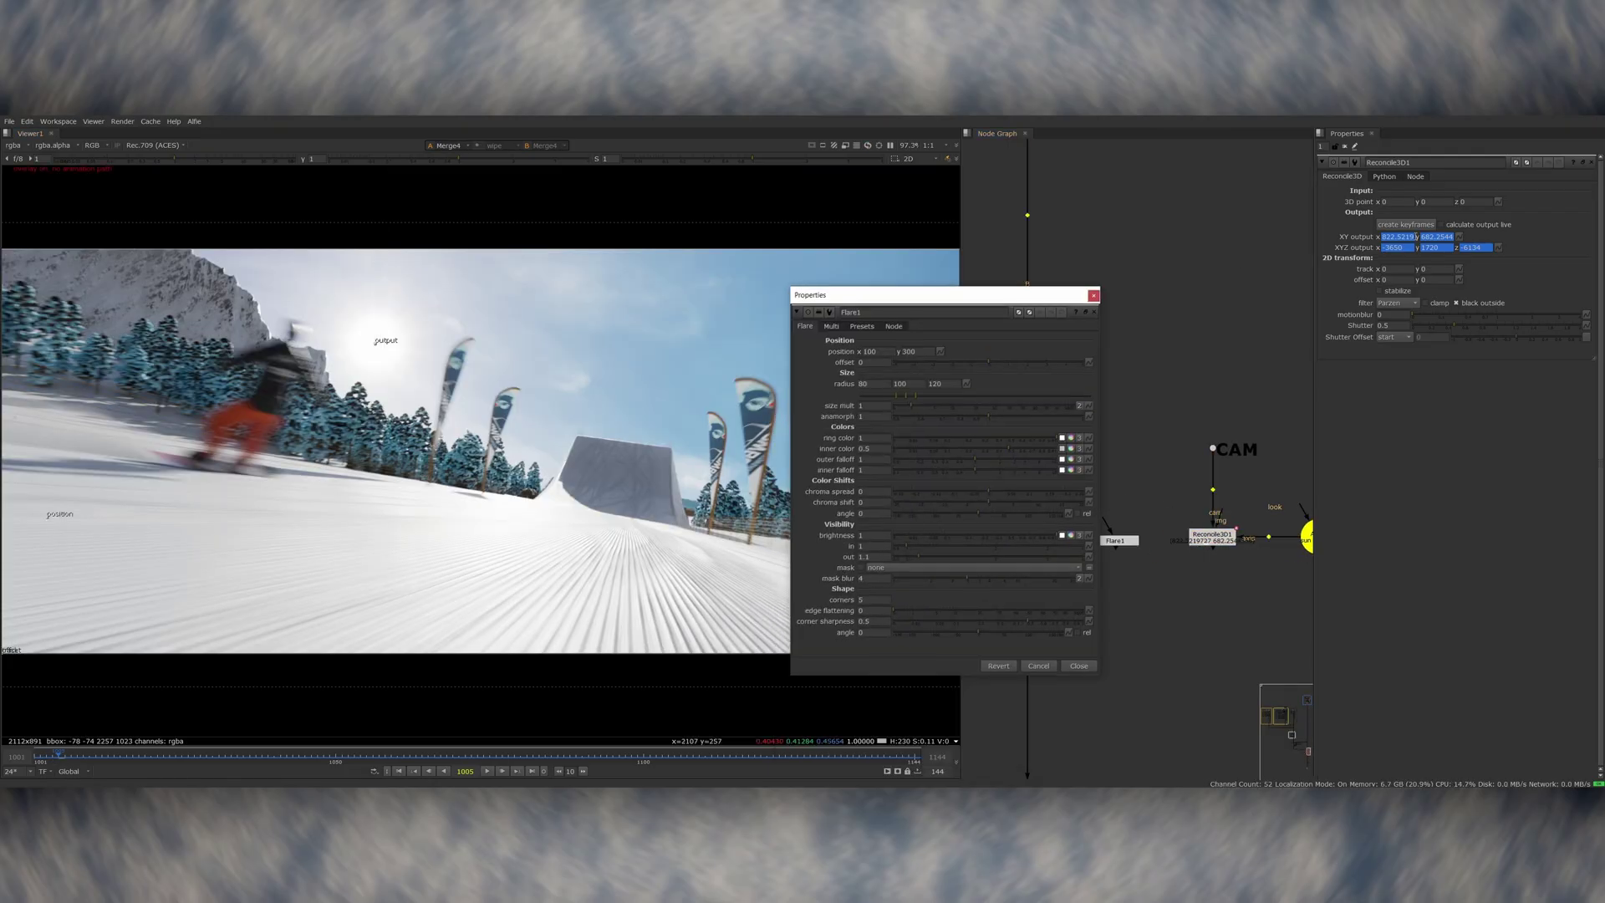
Step: Flatten Flare1's ring edges into a wavy shape and give it 250 corners
click(1078, 665)
double_click(1115, 540)
key(1)
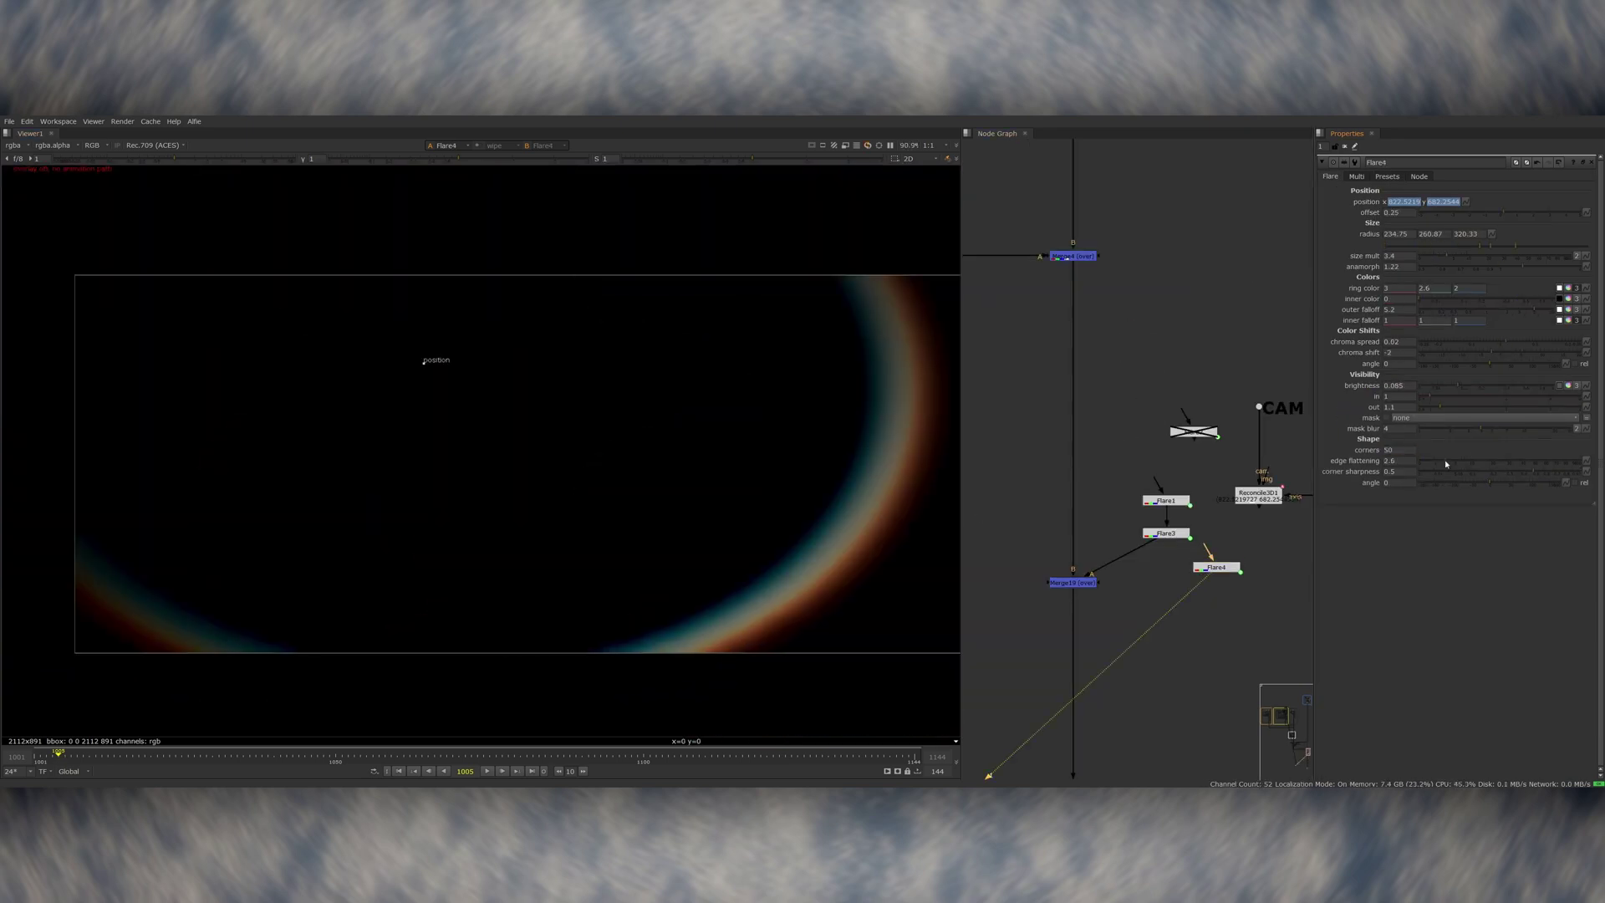
drag(1447, 464, 1501, 460)
double_click(1408, 453)
text(250)
key(Return)
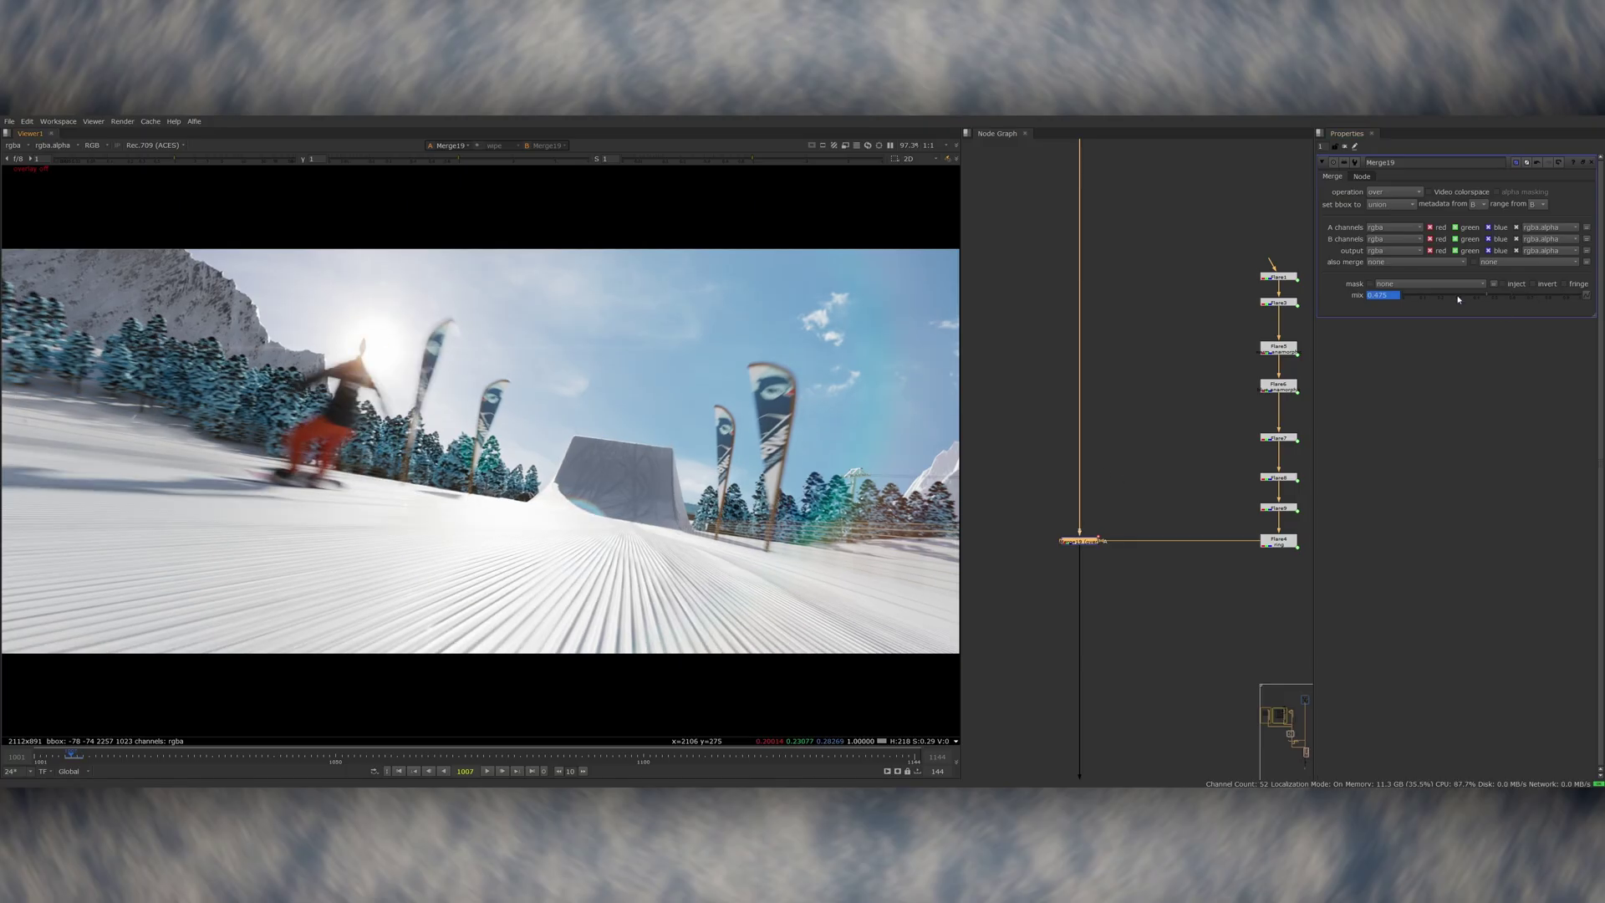
Step: Set the rainbow flare merge mix to 1, then to 0 to compare
text(1)
key(Return)
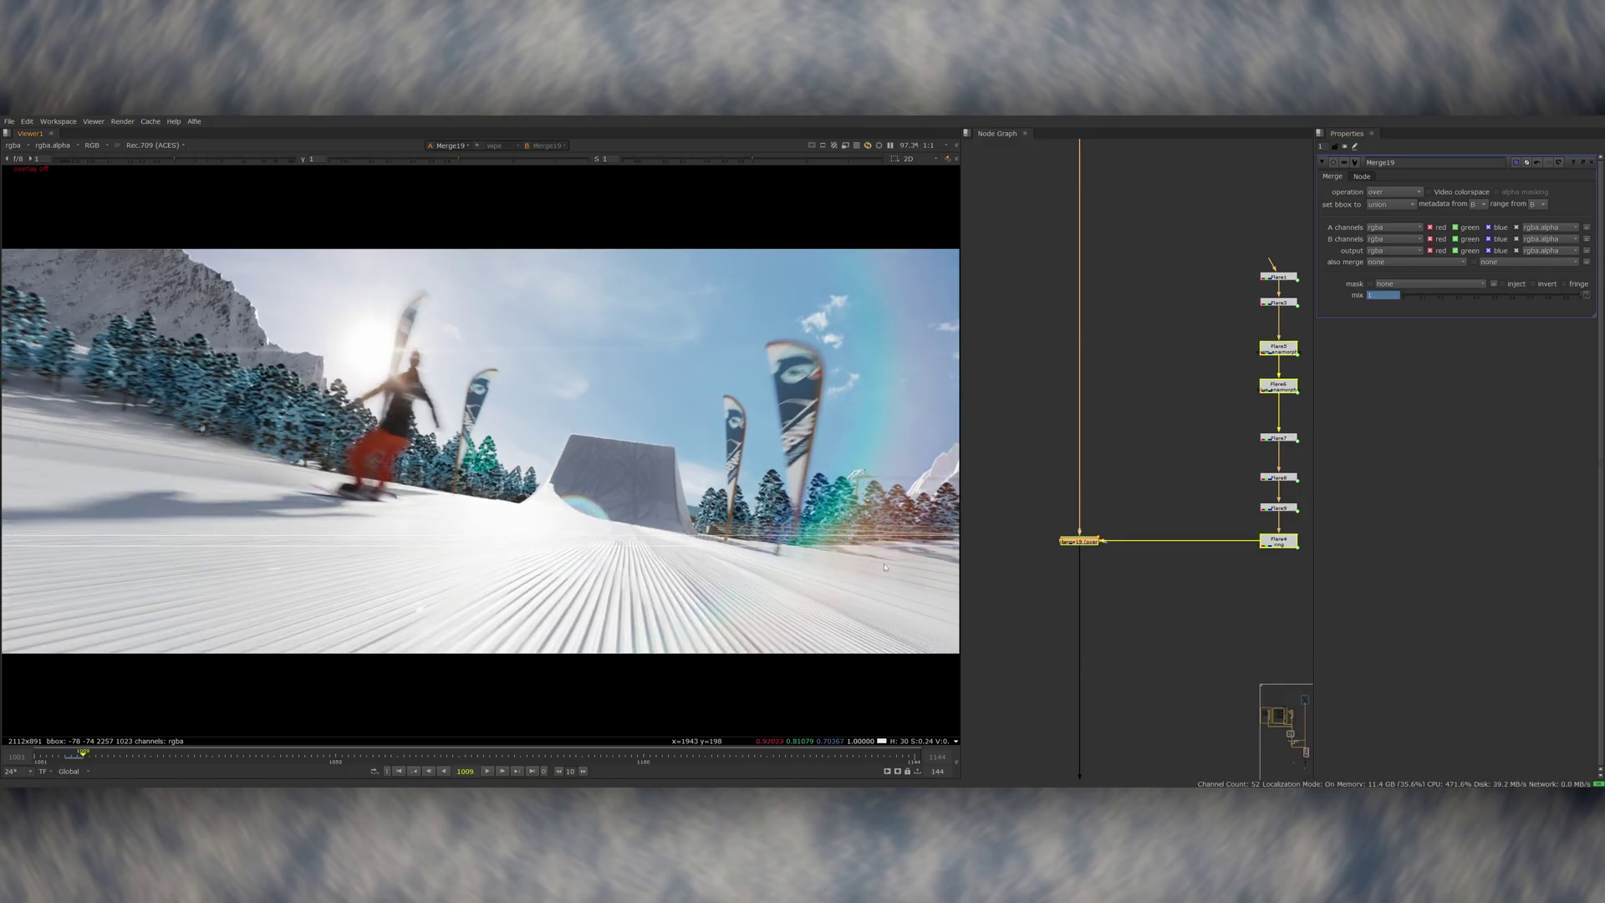
text(0)
key(Return)
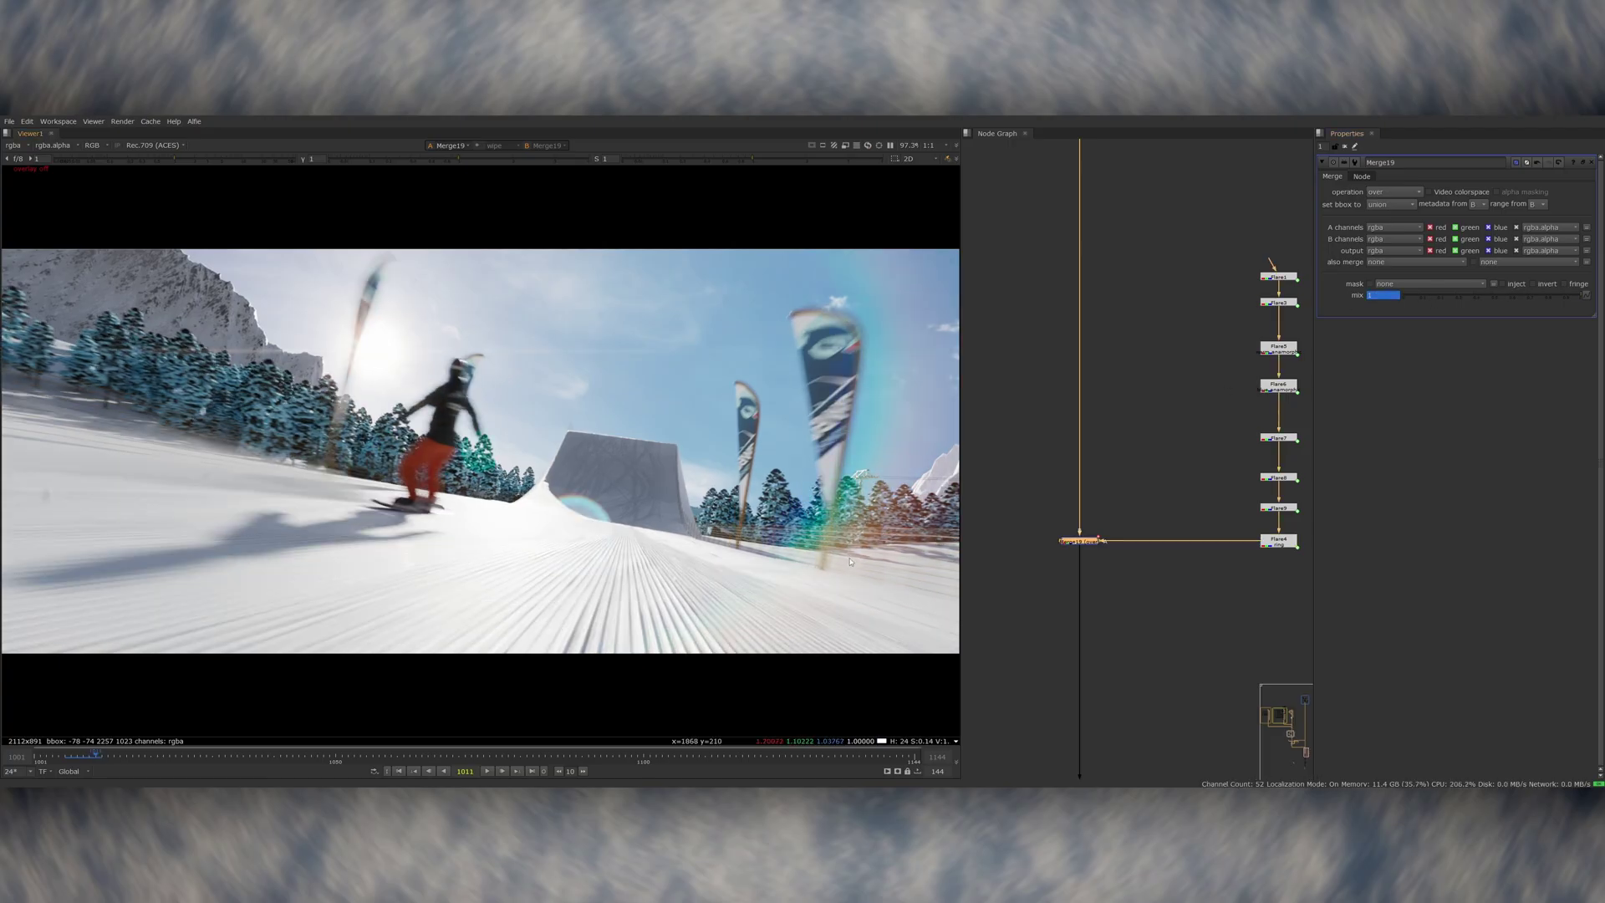
Step: Restore the rainbow flare merge to full mix and delete the extra grade node
text(1)
key(Return)
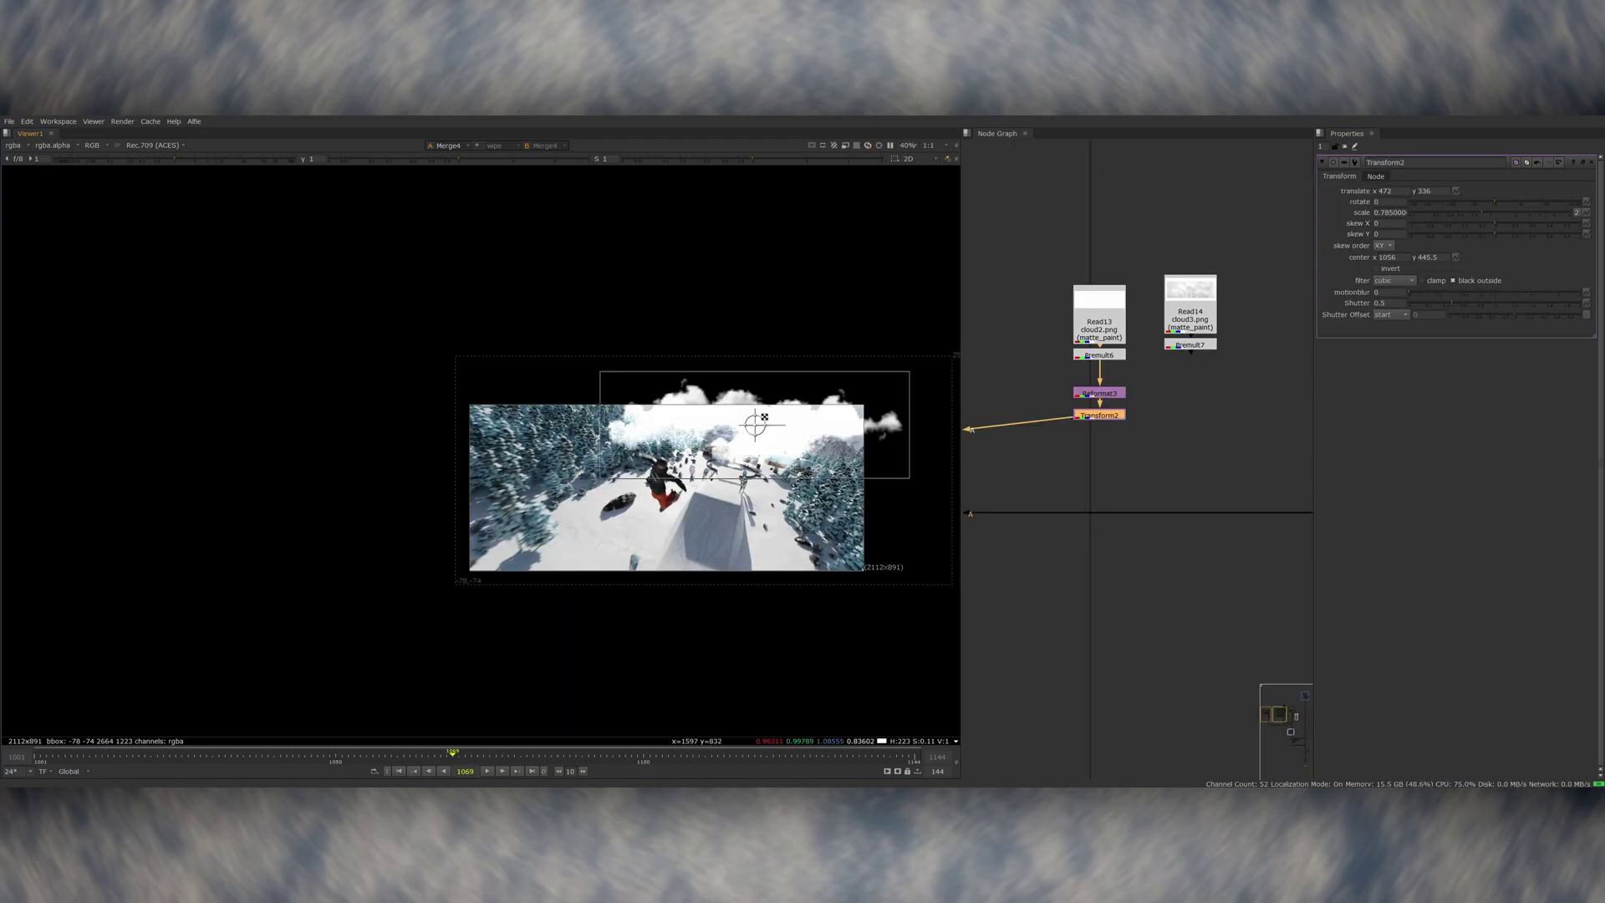
scroll(674, 413, up, 5)
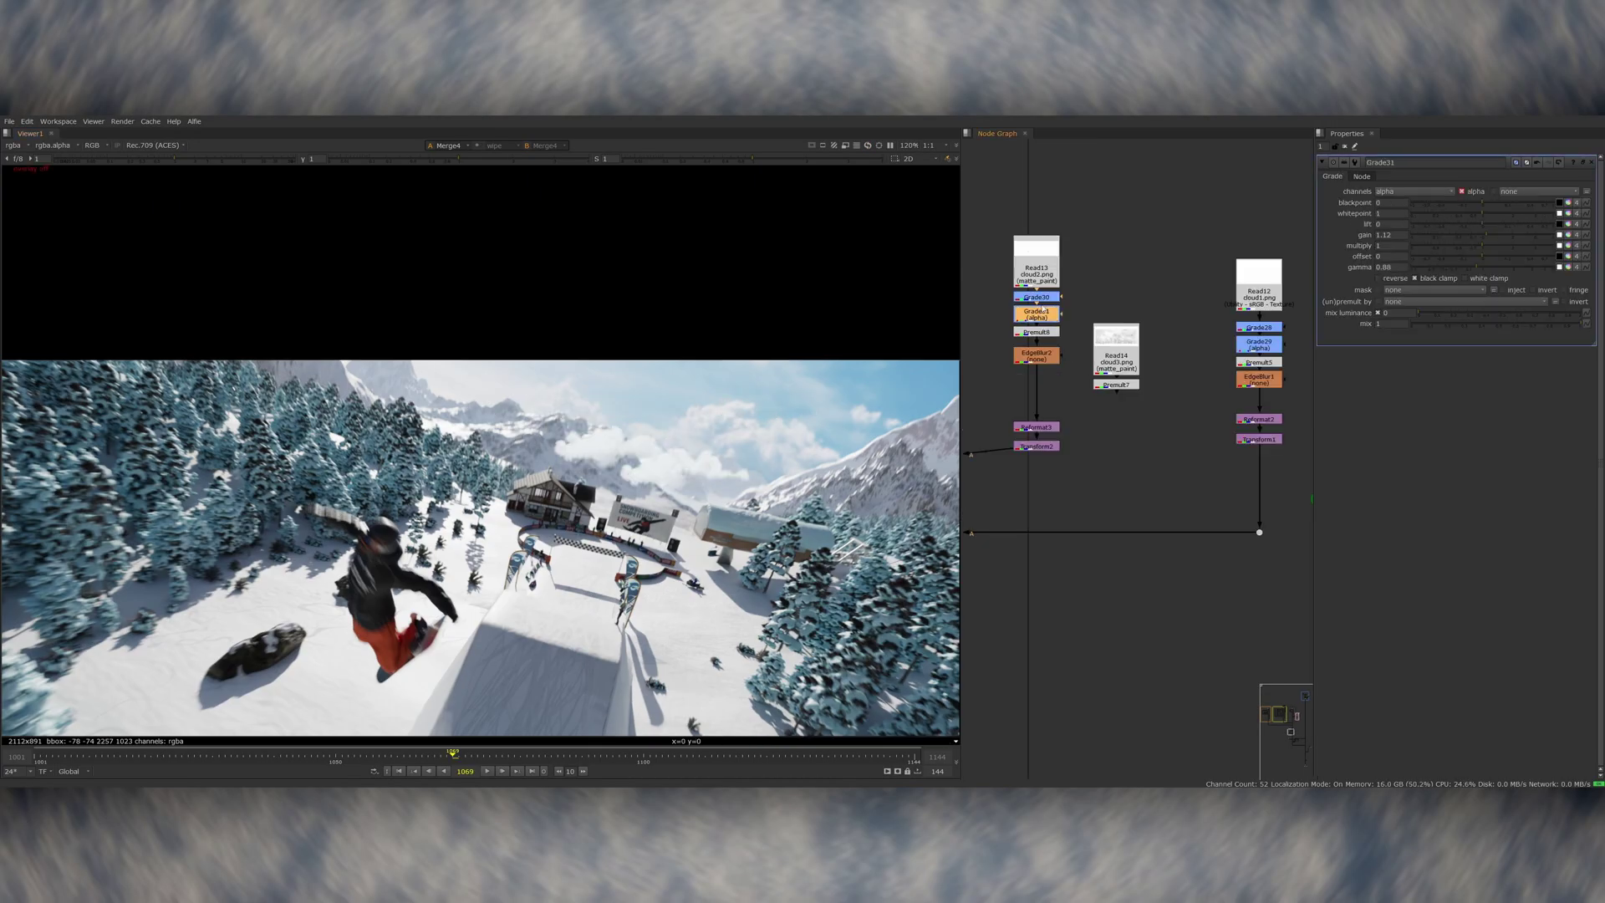
key(Delete)
double_click(1045, 298)
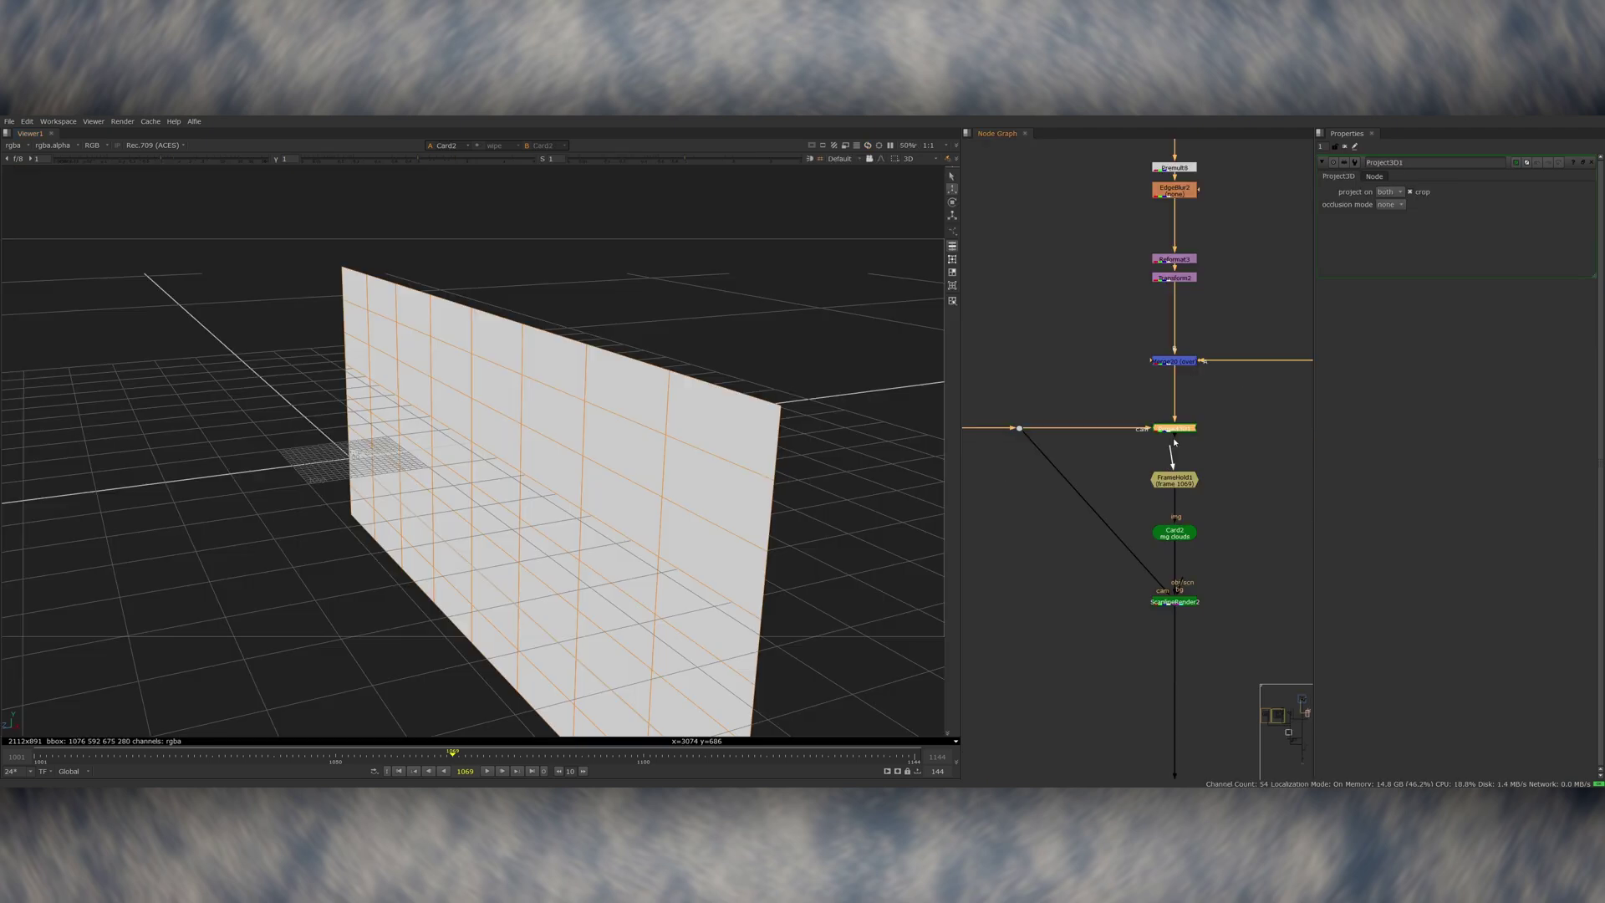
Step: Draw closed Bezier roto shapes around the clouds in the 2D view
scroll(466, 444, down, 5)
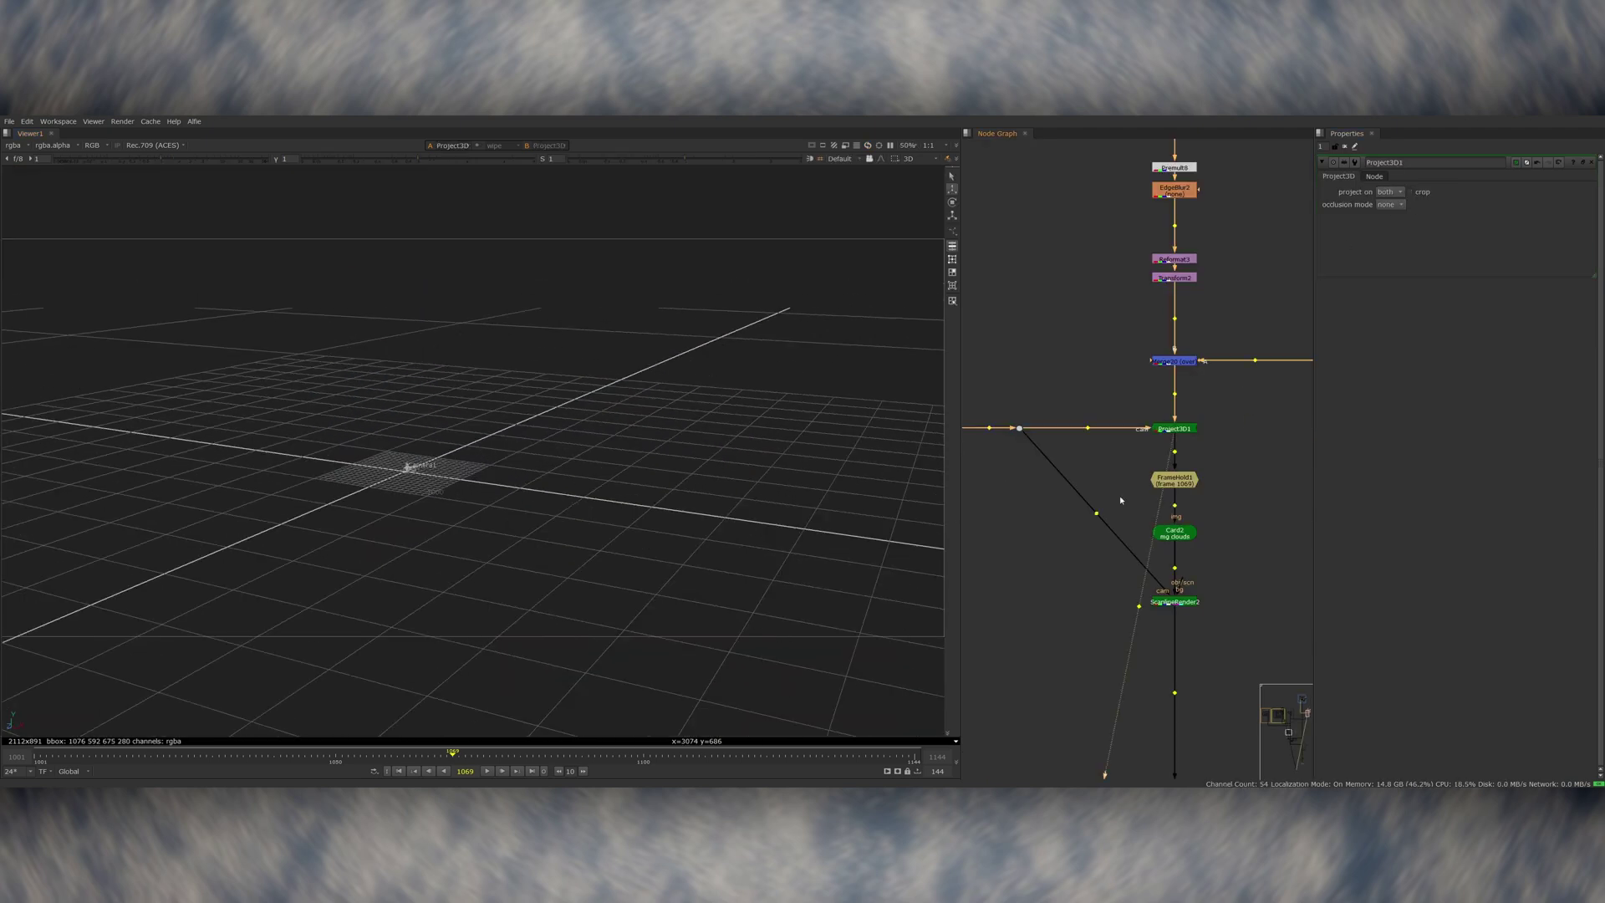
key(Tab)
key(f)
scroll(1193, 523, down, 5)
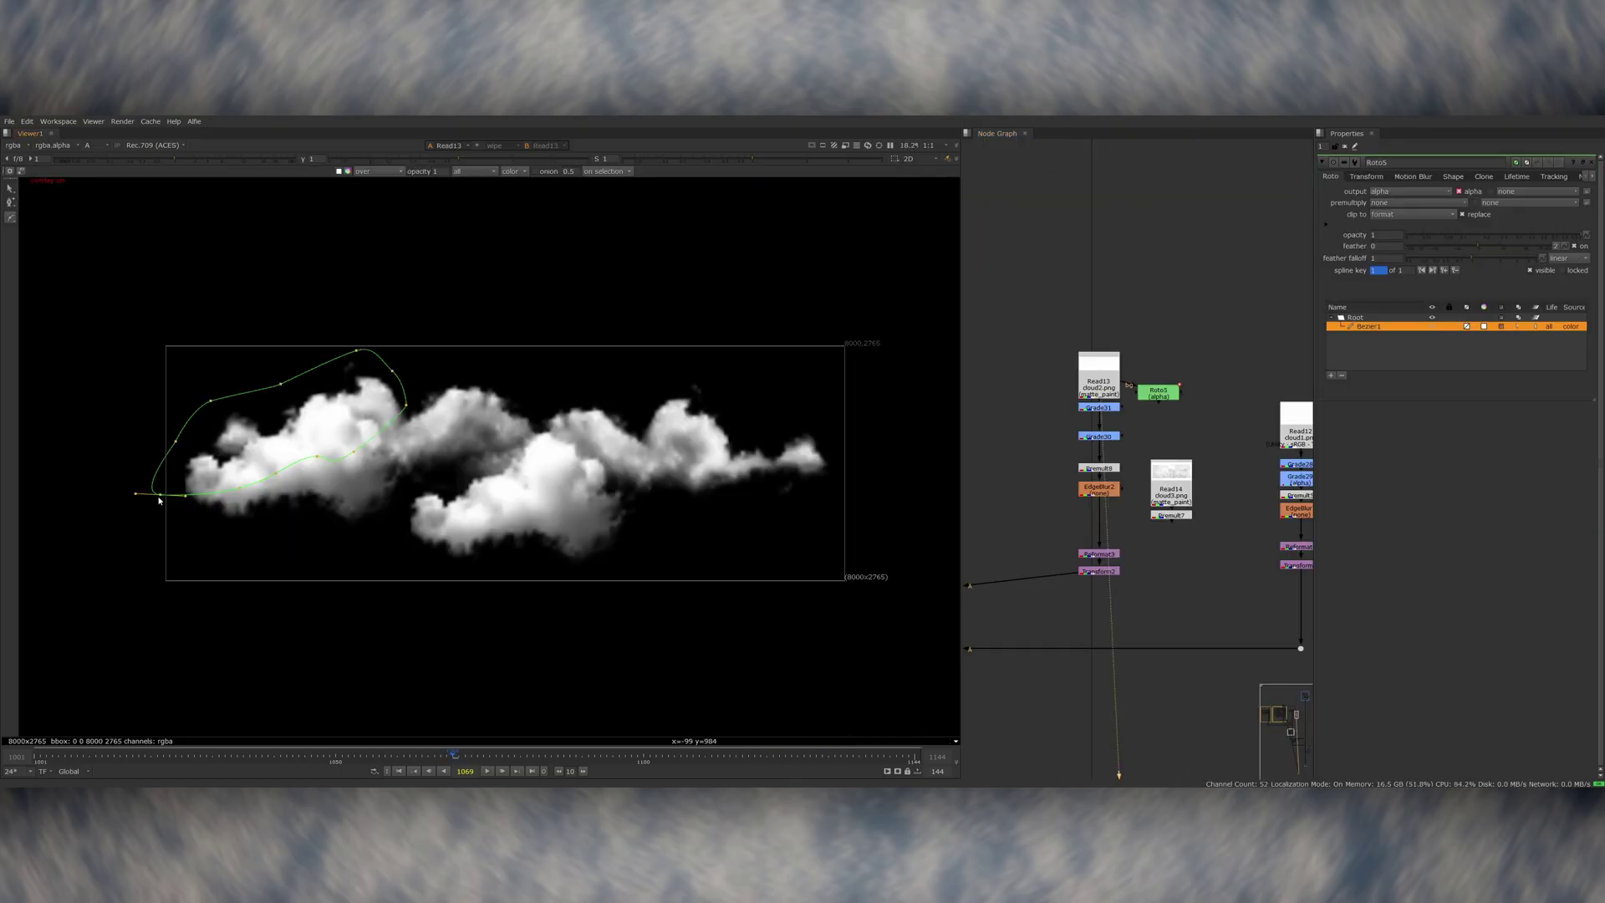
click(159, 495)
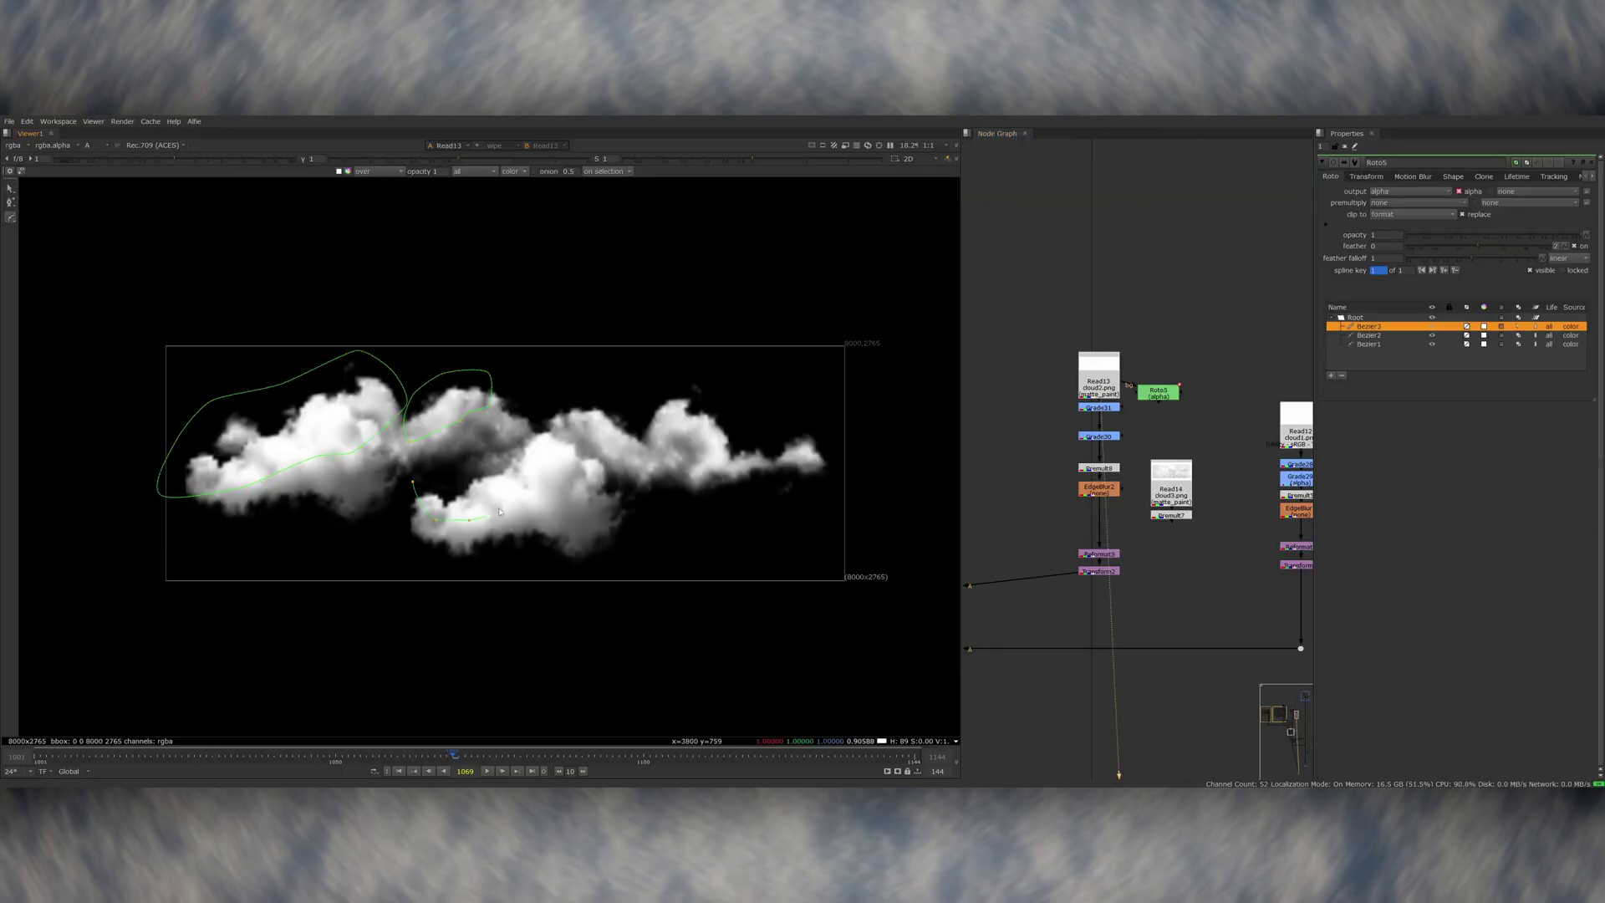
click(742, 418)
click(717, 386)
click(660, 376)
click(599, 389)
click(577, 408)
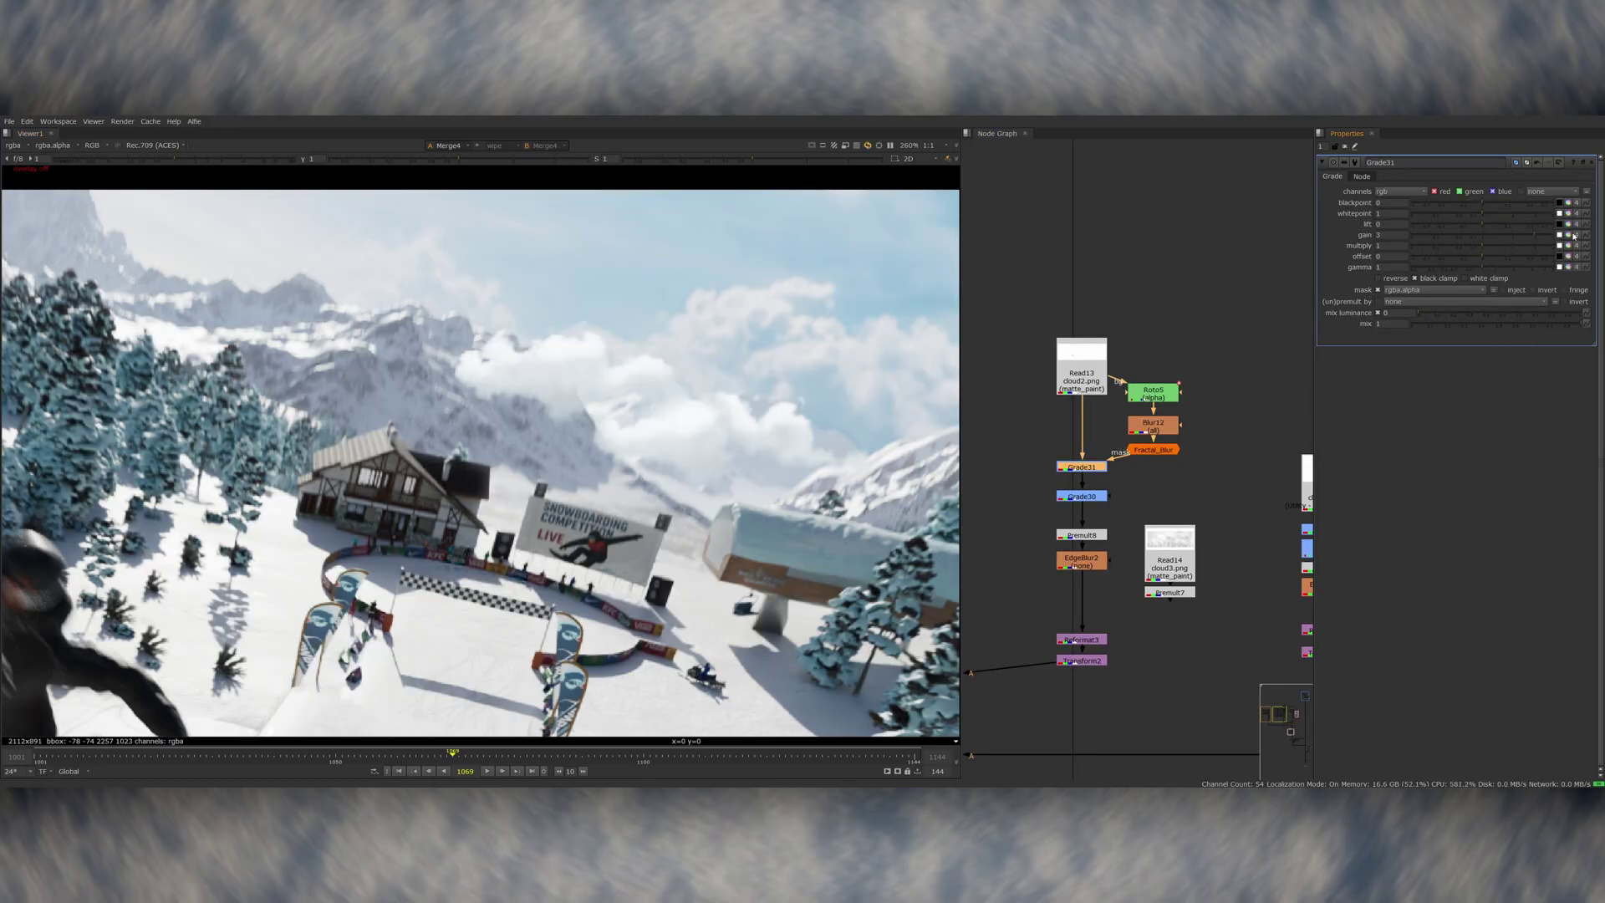
Step: Open the gain colour wheel on the cloud grade
click(1568, 237)
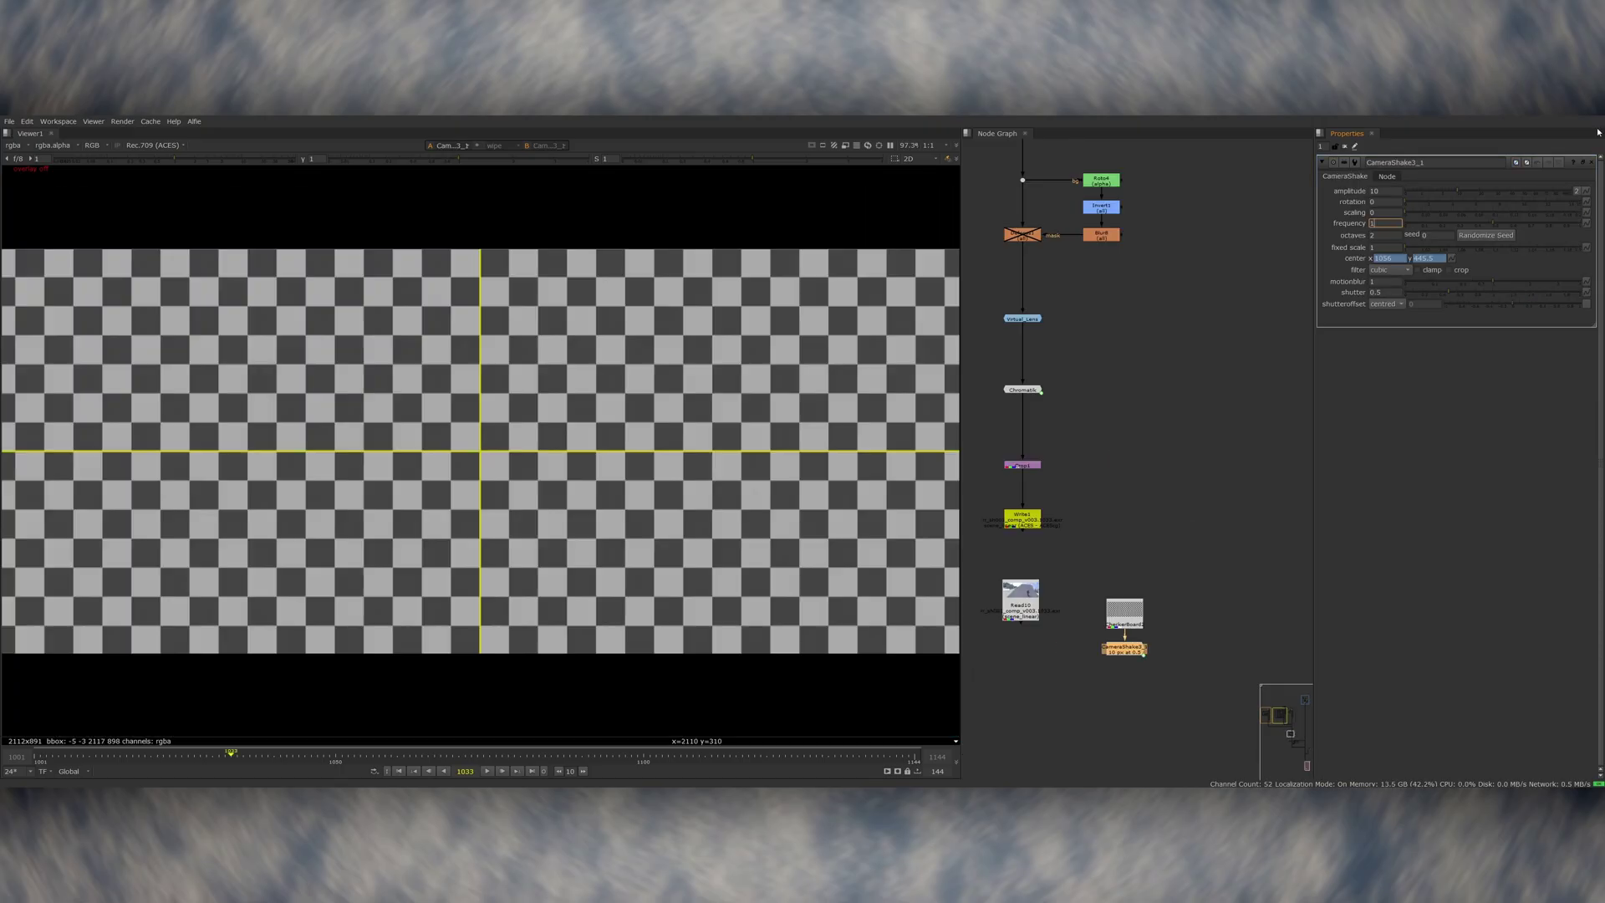